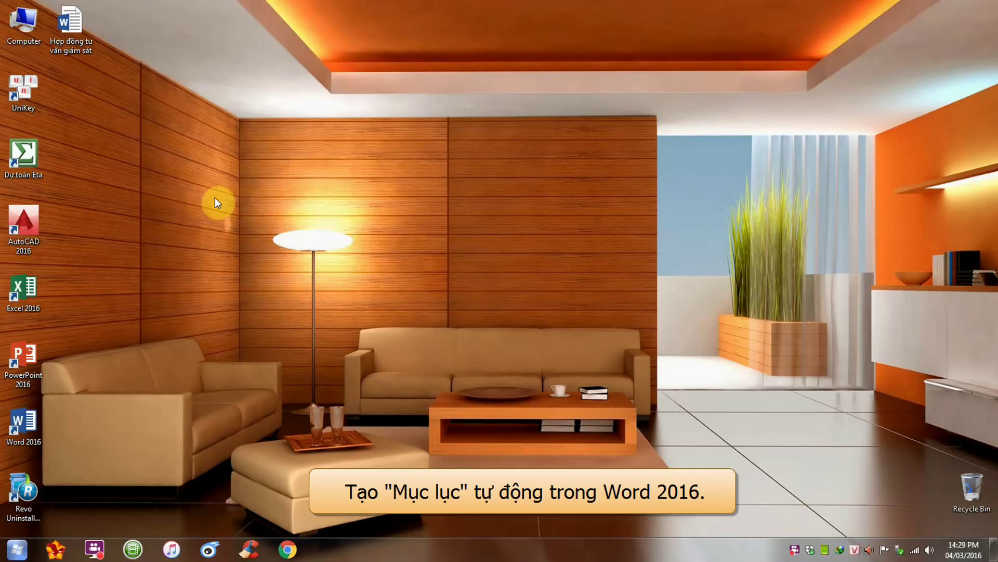
- Open the 'Hợp đồng tư vấn giám sát' contract file from the desktop in Word 2016
{"action": "right_click", "coordinate": [77, 38]}
{"action": "left_click", "coordinate": [88, 44]}
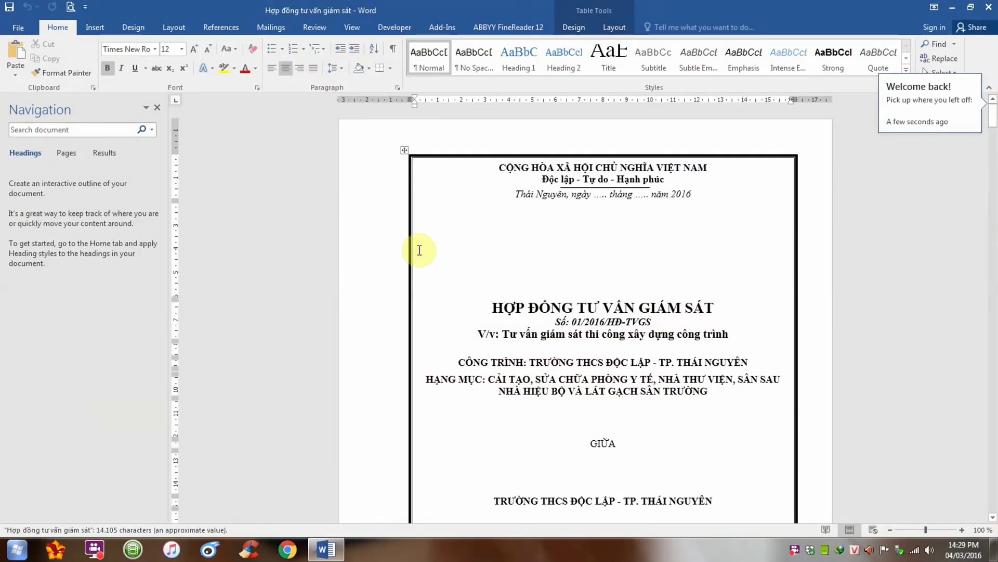
- Bring the MỤC LỤC table of contents on page 2 into view and select its lines
{"action": "left_click", "coordinate": [522, 248]}
{"action": "scroll", "coordinate": [523, 247], "scroll_direction": "down", "scroll_amount": 2}
{"action": "scroll", "coordinate": [524, 248], "scroll_direction": "down", "scroll_amount": 2}
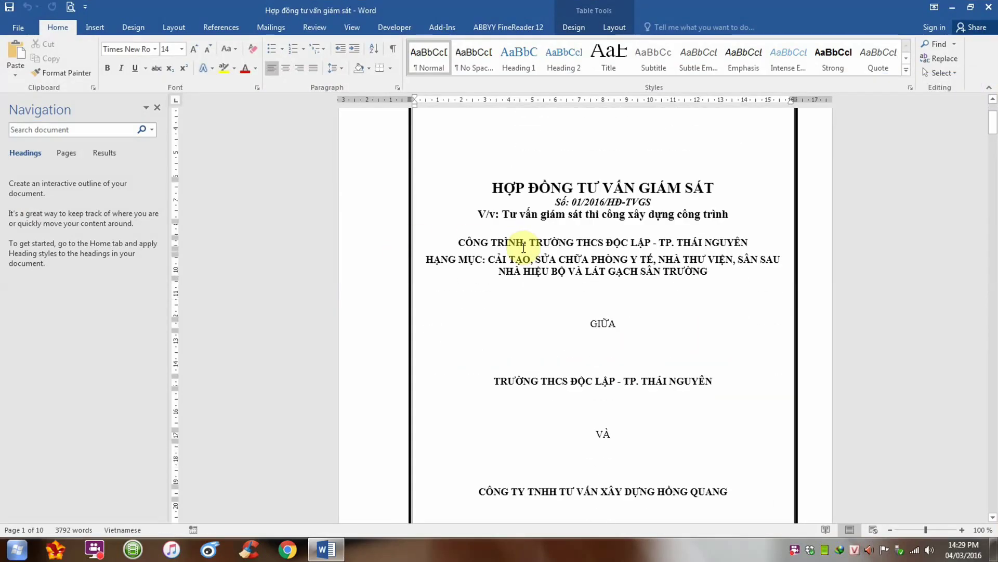
{"action": "scroll", "coordinate": [523, 247], "scroll_direction": "down", "scroll_amount": 5}
{"action": "scroll", "coordinate": [525, 245], "scroll_direction": "down", "scroll_amount": 5}
{"action": "scroll", "coordinate": [525, 240], "scroll_direction": "down", "scroll_amount": 5}
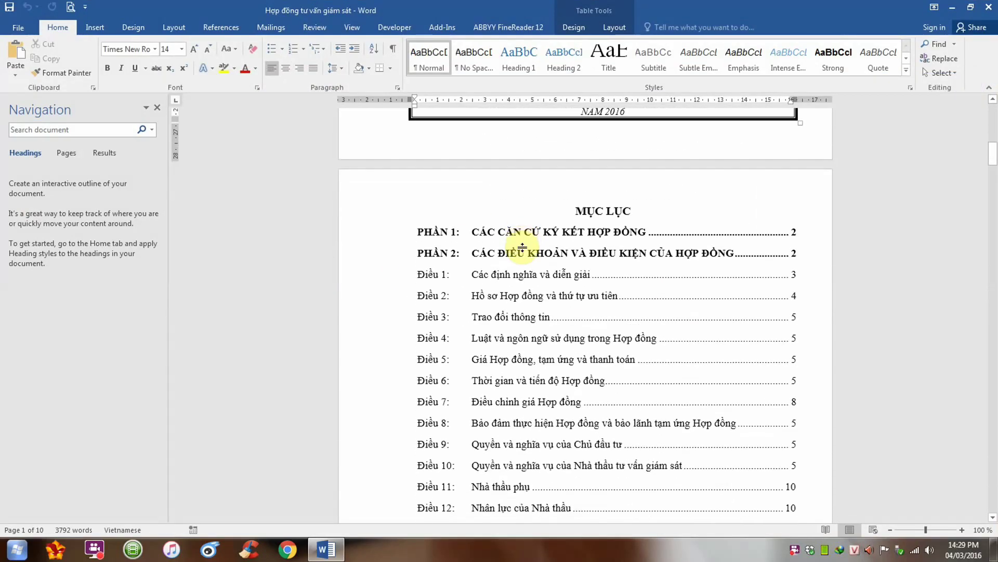
{"action": "scroll", "coordinate": [526, 234], "scroll_direction": "down", "scroll_amount": 5}
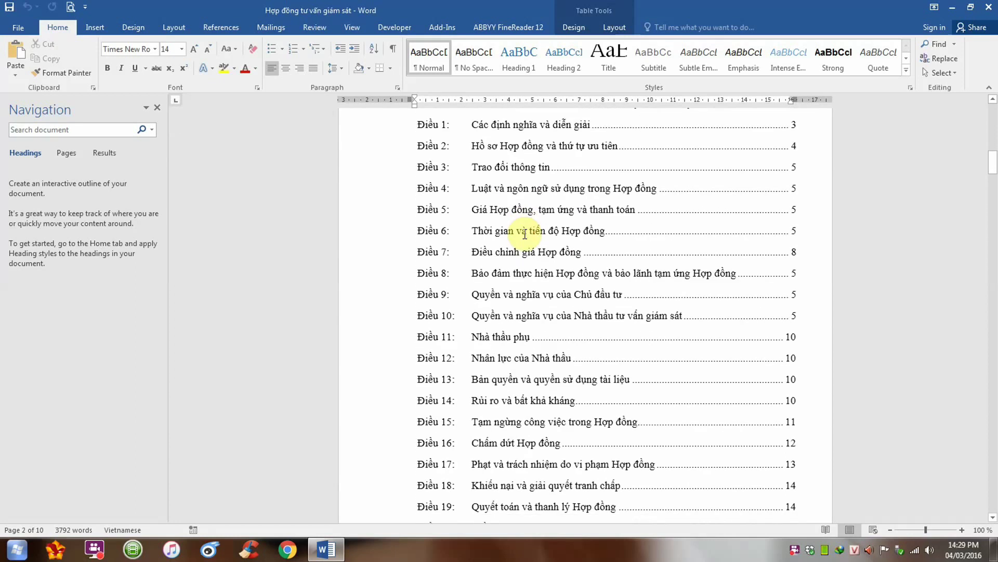
{"action": "scroll", "coordinate": [525, 234], "scroll_direction": "up", "scroll_amount": 3}
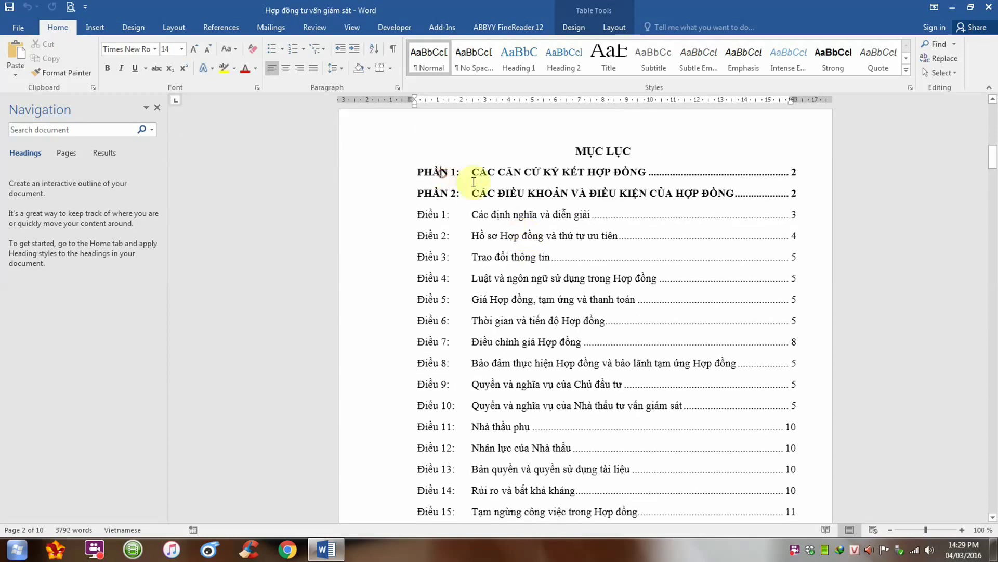
{"action": "left_click_drag", "start_coordinate": [474, 181], "coordinate": [569, 216]}
{"action": "scroll", "coordinate": [571, 219], "scroll_direction": "up", "scroll_amount": 4}
{"action": "scroll", "coordinate": [546, 211], "scroll_direction": "up", "scroll_amount": 5}
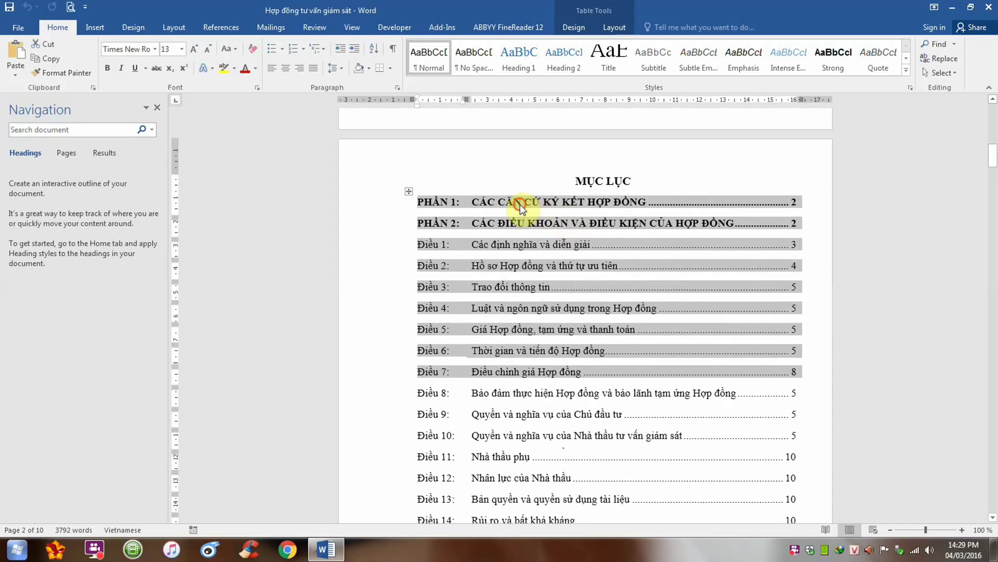
- Check that the PHẦN 1, PHẦN 2, Điều 1 and Điều 2 entries and page numbers are shaded fields
{"action": "left_click", "coordinate": [521, 206]}
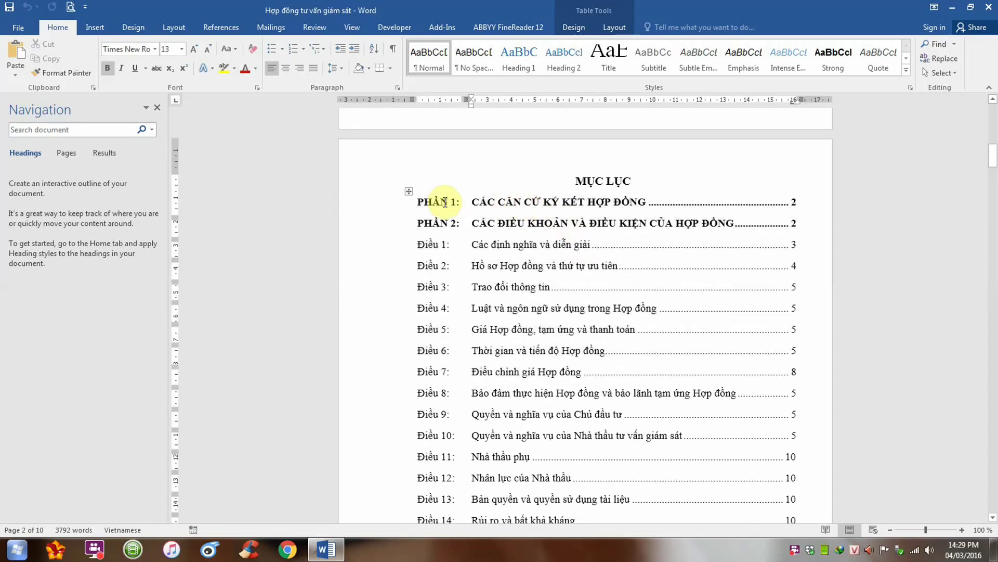
{"action": "left_click", "coordinate": [443, 202]}
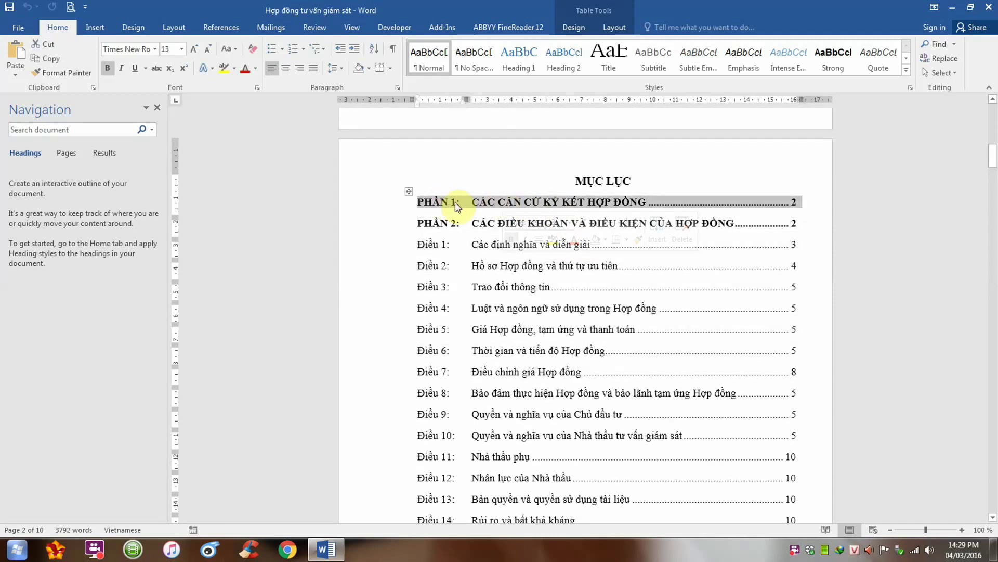
{"action": "left_click", "coordinate": [441, 203]}
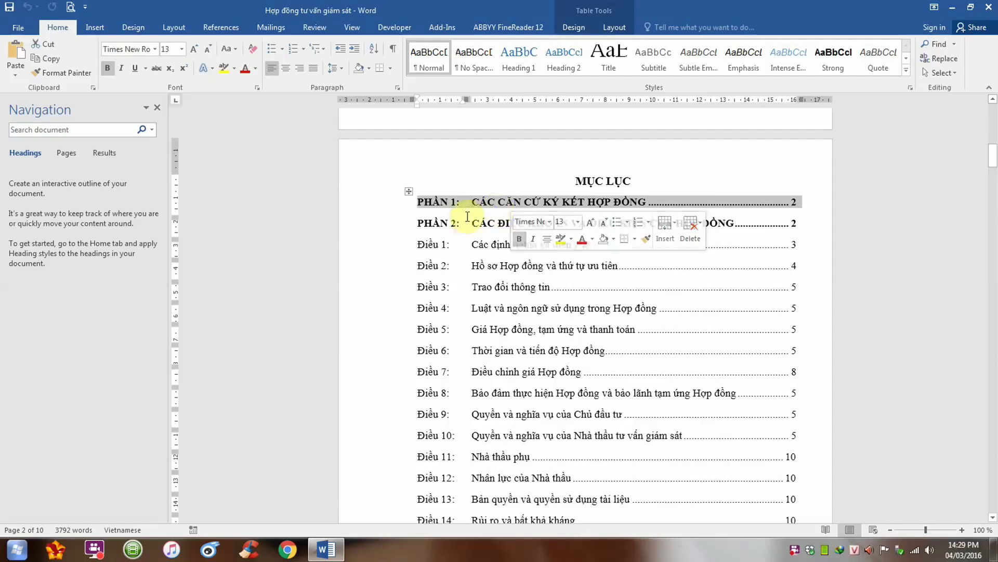
{"action": "left_click", "coordinate": [440, 224]}
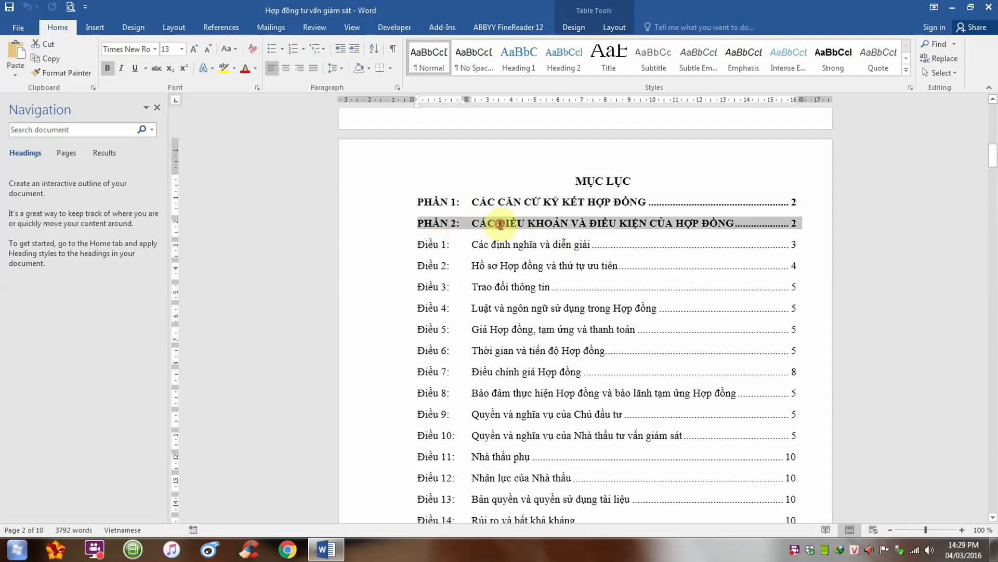
{"action": "left_click", "coordinate": [436, 245]}
{"action": "left_click", "coordinate": [428, 267]}
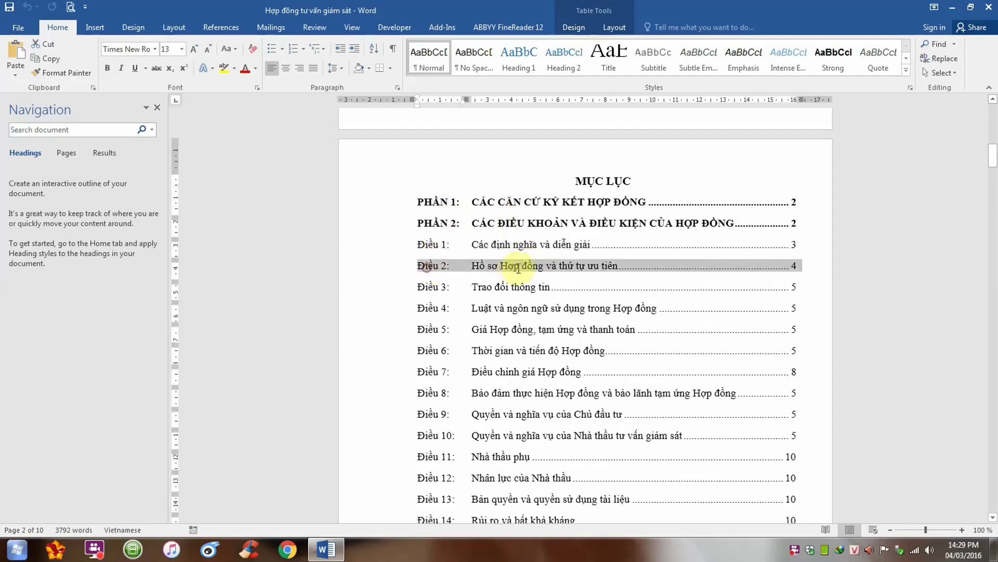
{"action": "left_click", "coordinate": [795, 202]}
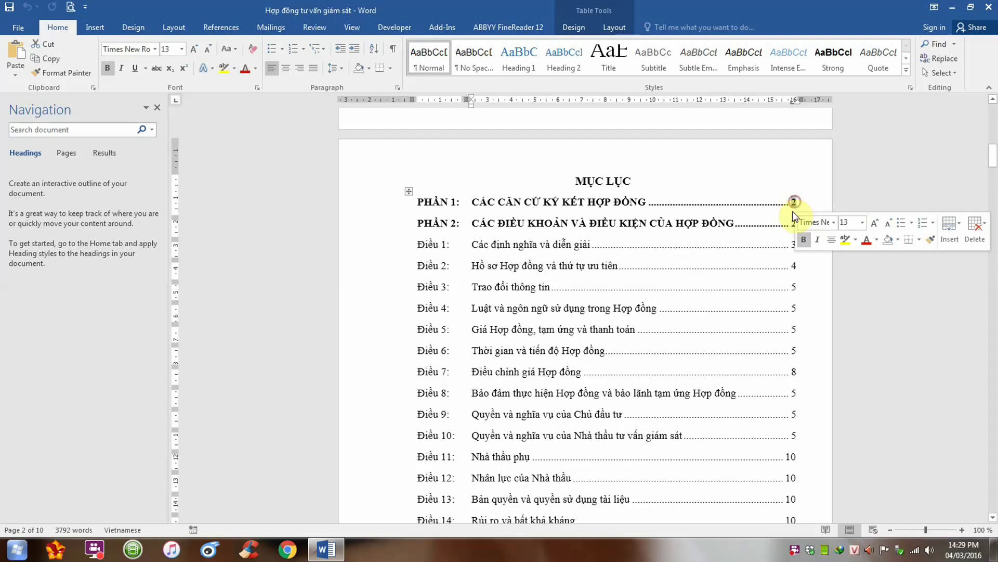
{"action": "left_click", "coordinate": [788, 224]}
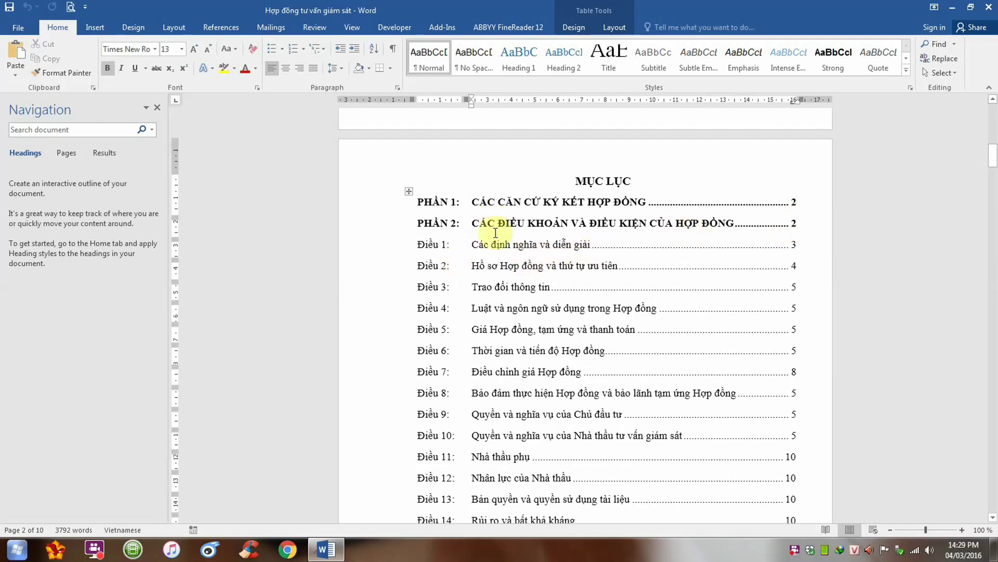
- Inspect the contents rows from PHẦN 2 through Điều 3 by selecting them
{"action": "scroll", "coordinate": [534, 284], "scroll_direction": "down", "scroll_amount": 2}
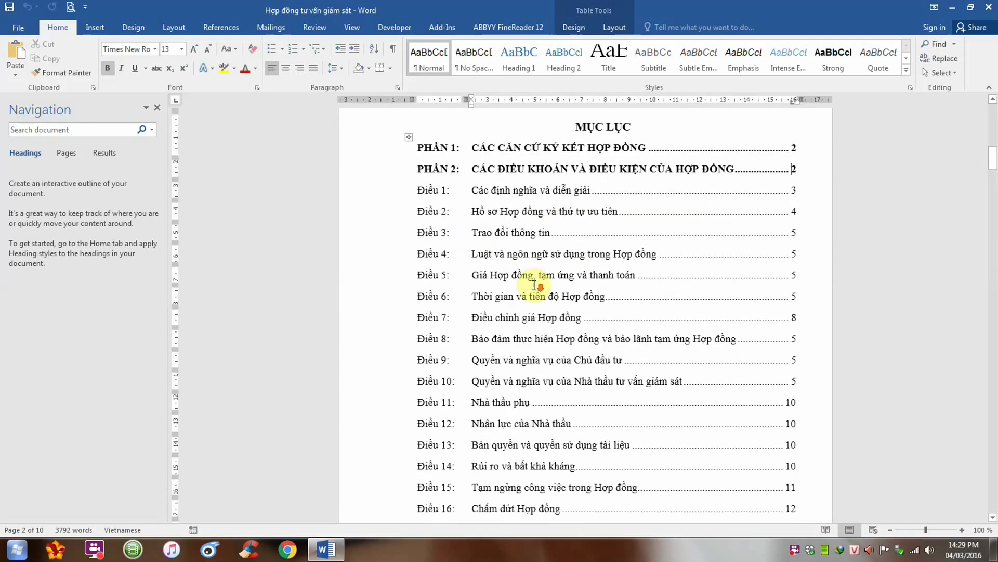
{"action": "scroll", "coordinate": [541, 281], "scroll_direction": "down", "scroll_amount": 3}
{"action": "scroll", "coordinate": [551, 278], "scroll_direction": "up", "scroll_amount": 2}
{"action": "scroll", "coordinate": [566, 276], "scroll_direction": "up", "scroll_amount": 2}
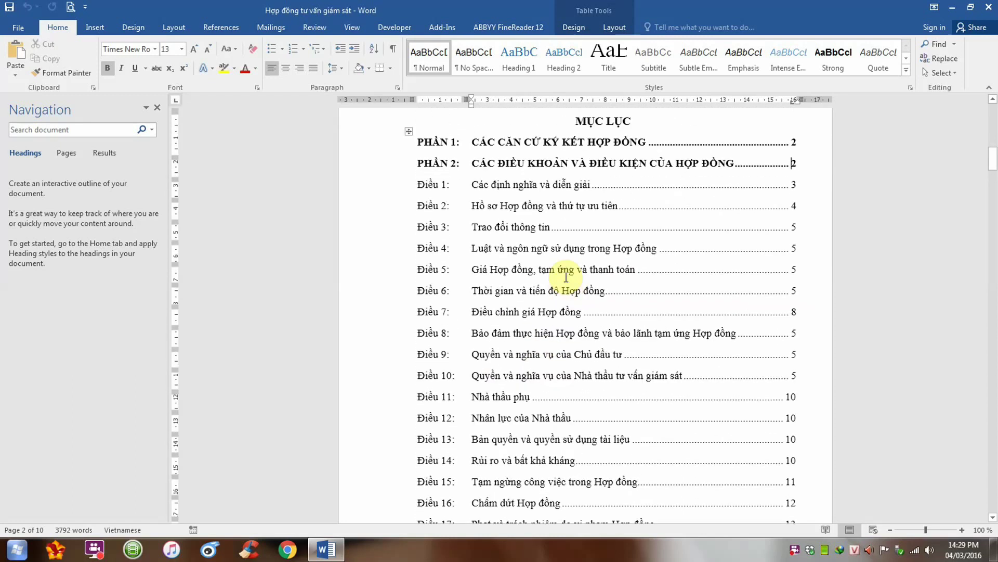
{"action": "scroll", "coordinate": [569, 268], "scroll_direction": "down", "scroll_amount": 2}
{"action": "scroll", "coordinate": [598, 258], "scroll_direction": "down", "scroll_amount": 2}
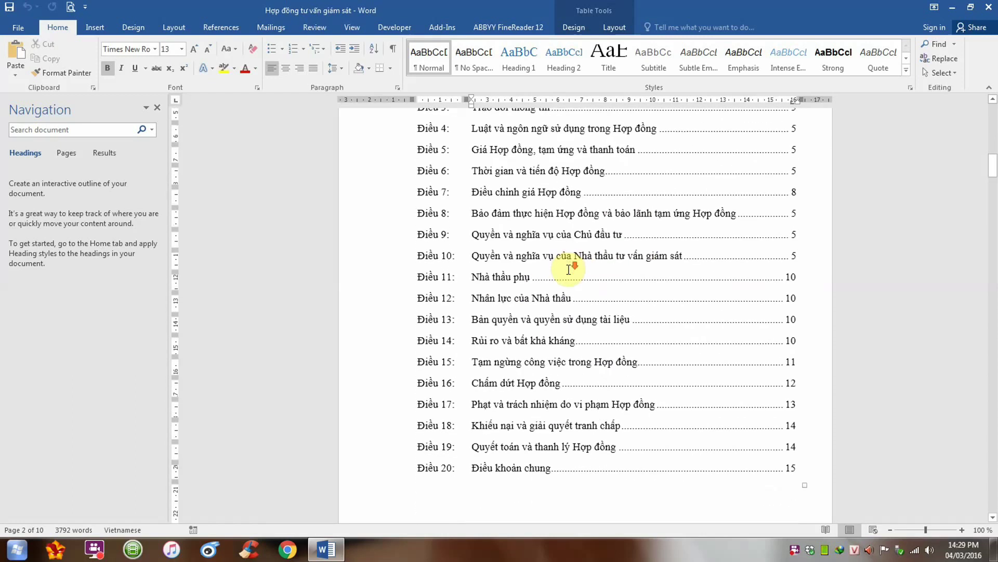
{"action": "scroll", "coordinate": [583, 255], "scroll_direction": "down", "scroll_amount": 1}
{"action": "scroll", "coordinate": [676, 232], "scroll_direction": "up", "scroll_amount": 4}
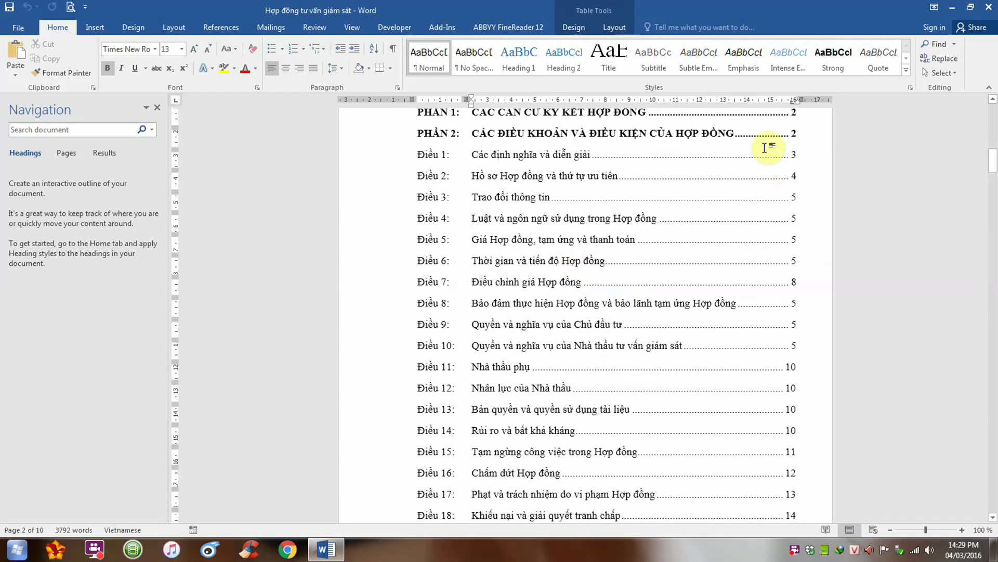
{"action": "left_click_drag", "start_coordinate": [768, 137], "coordinate": [777, 216]}
{"action": "scroll", "coordinate": [775, 211], "scroll_direction": "down", "scroll_amount": 3}
{"action": "scroll", "coordinate": [502, 204], "scroll_direction": "up", "scroll_amount": 3}
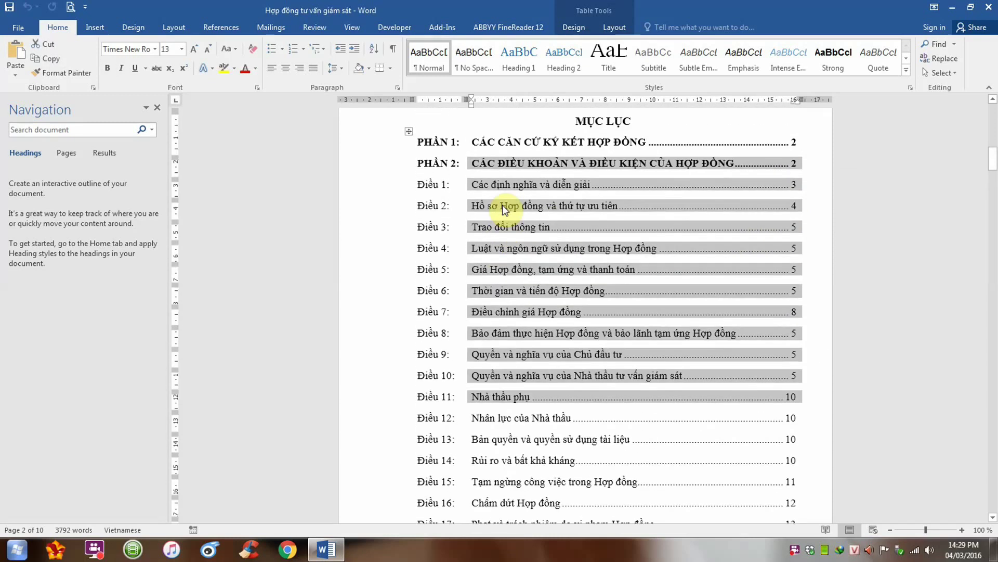
{"action": "left_click", "coordinate": [632, 184]}
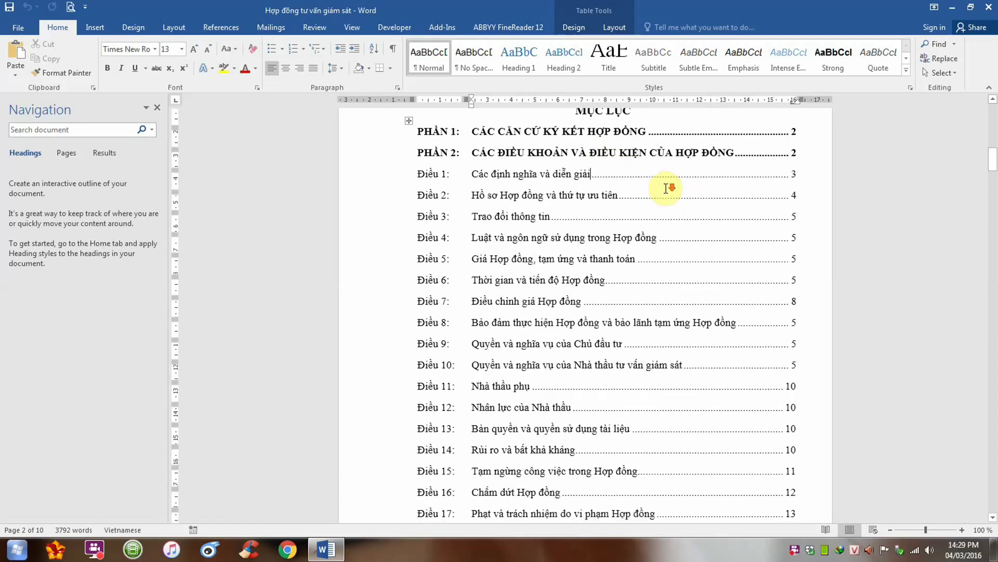
- Delete the old table-of-contents table with Delete Table, keeping the MỤC LỤC heading
{"action": "scroll", "coordinate": [666, 188], "scroll_direction": "down", "scroll_amount": 3}
{"action": "scroll", "coordinate": [666, 188], "scroll_direction": "down", "scroll_amount": 2}
{"action": "scroll", "coordinate": [665, 187], "scroll_direction": "up", "scroll_amount": 3}
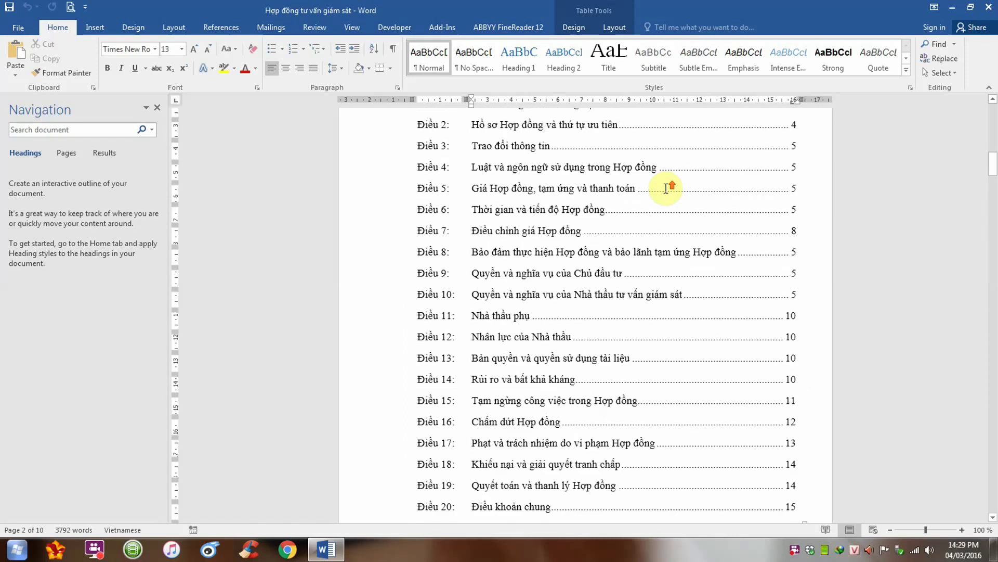
{"action": "scroll", "coordinate": [665, 187], "scroll_direction": "up", "scroll_amount": 2}
{"action": "scroll", "coordinate": [665, 188], "scroll_direction": "up", "scroll_amount": 1}
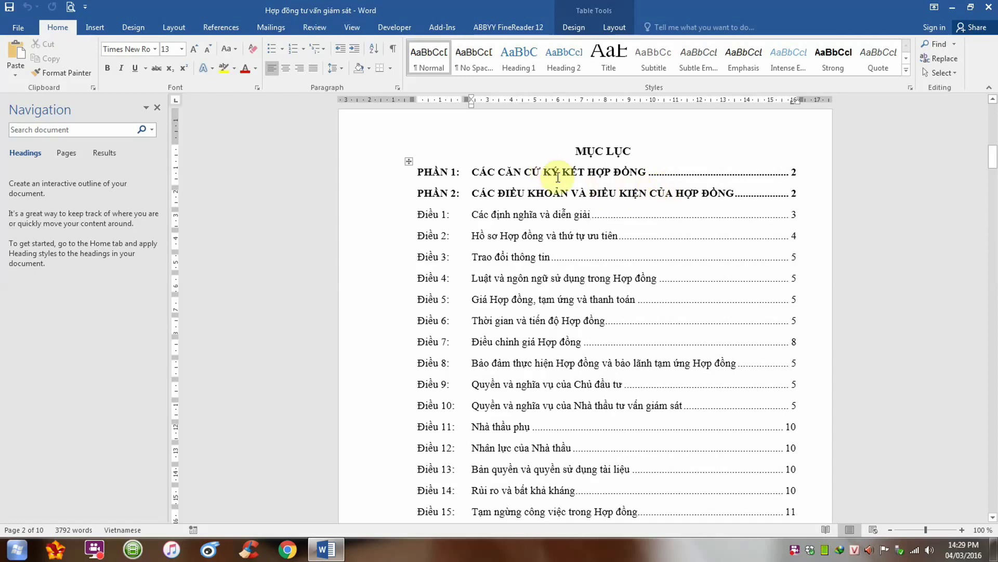
{"action": "scroll", "coordinate": [801, 273], "scroll_direction": "down", "scroll_amount": 3}
{"action": "scroll", "coordinate": [801, 273], "scroll_direction": "down", "scroll_amount": 3}
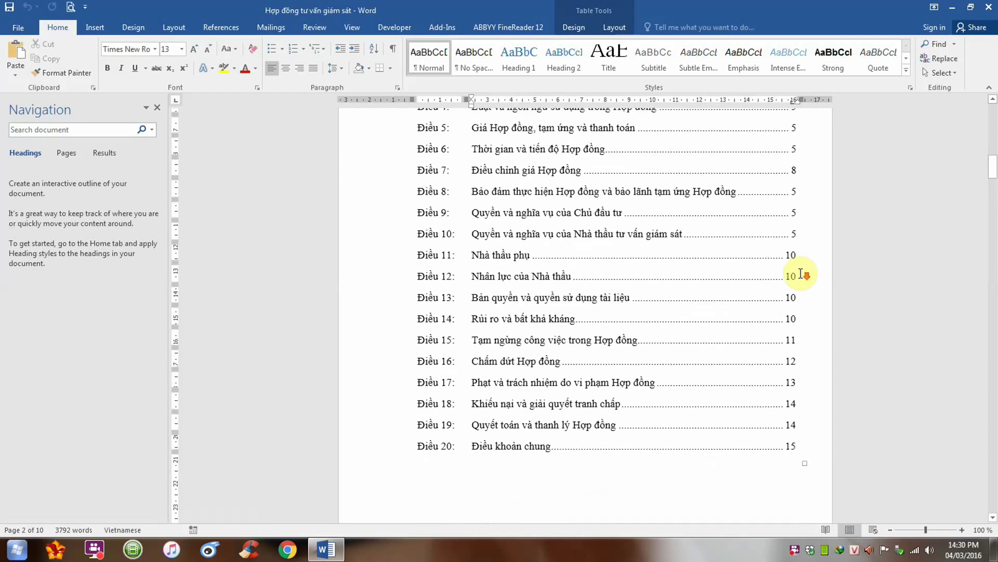
{"action": "scroll", "coordinate": [800, 271], "scroll_direction": "up", "scroll_amount": 4}
{"action": "scroll", "coordinate": [801, 267], "scroll_direction": "up", "scroll_amount": 2}
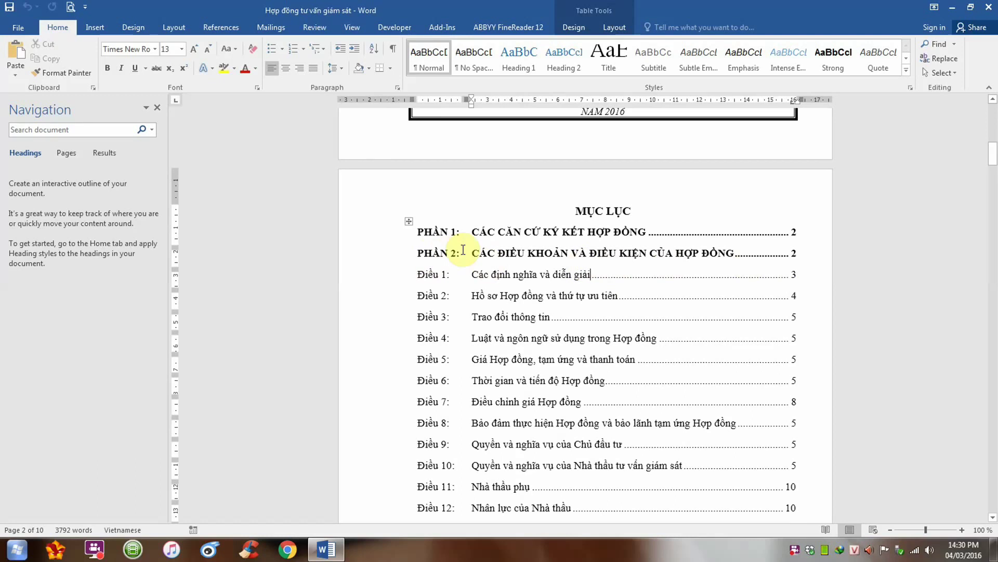
{"action": "scroll", "coordinate": [463, 250], "scroll_direction": "down", "scroll_amount": 2}
{"action": "scroll", "coordinate": [462, 250], "scroll_direction": "down", "scroll_amount": 2}
{"action": "scroll", "coordinate": [463, 250], "scroll_direction": "down", "scroll_amount": 1}
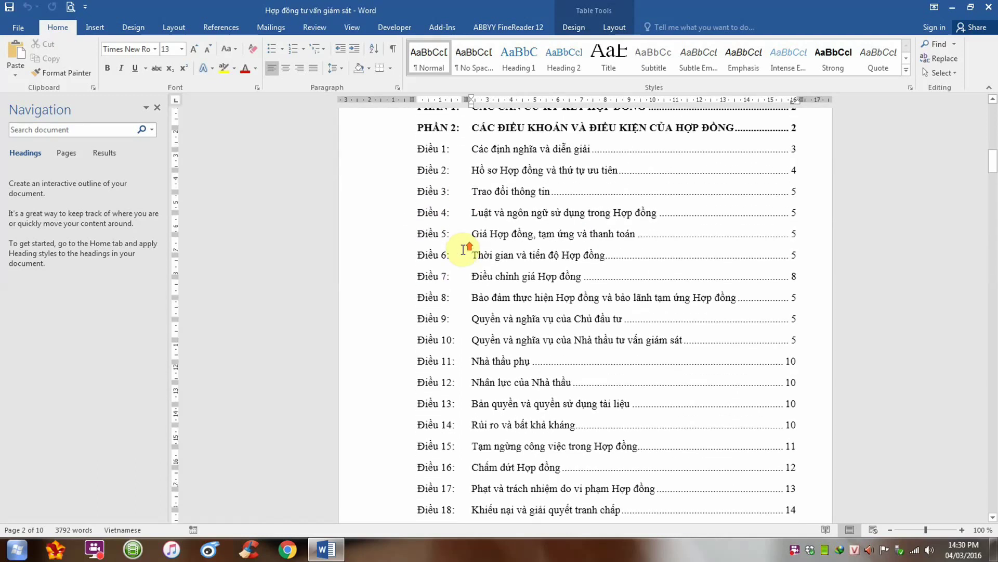
{"action": "scroll", "coordinate": [462, 250], "scroll_direction": "up", "scroll_amount": 3}
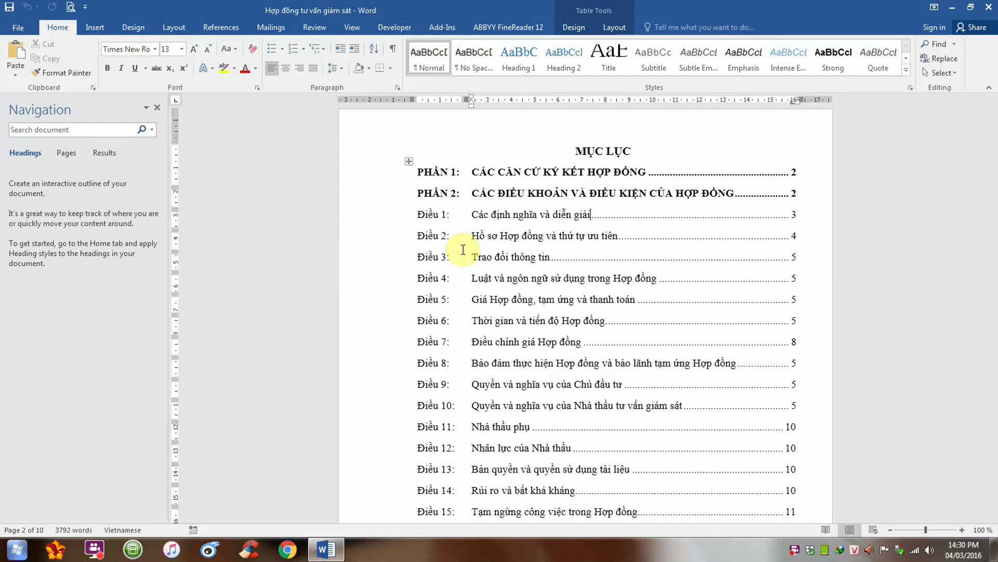
{"action": "scroll", "coordinate": [463, 249], "scroll_direction": "down", "scroll_amount": 2}
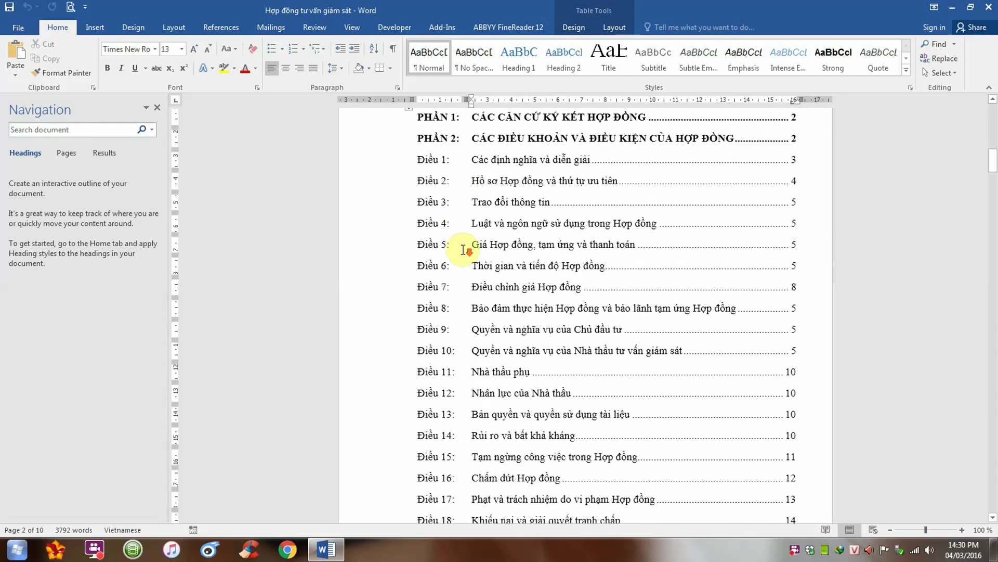
{"action": "scroll", "coordinate": [463, 249], "scroll_direction": "down", "scroll_amount": 1}
{"action": "scroll", "coordinate": [463, 249], "scroll_direction": "down", "scroll_amount": 1}
{"action": "scroll", "coordinate": [462, 249], "scroll_direction": "up", "scroll_amount": 2}
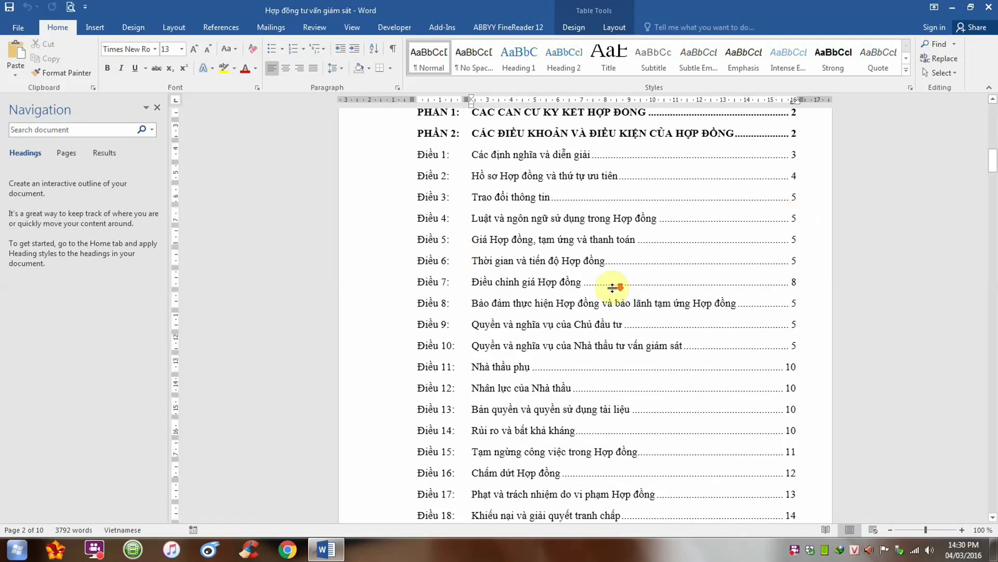
{"action": "scroll", "coordinate": [664, 285], "scroll_direction": "down", "scroll_amount": 8}
{"action": "scroll", "coordinate": [813, 232], "scroll_direction": "down", "scroll_amount": 5}
{"action": "scroll", "coordinate": [671, 266], "scroll_direction": "up", "scroll_amount": 4}
{"action": "scroll", "coordinate": [671, 267], "scroll_direction": "up", "scroll_amount": 3}
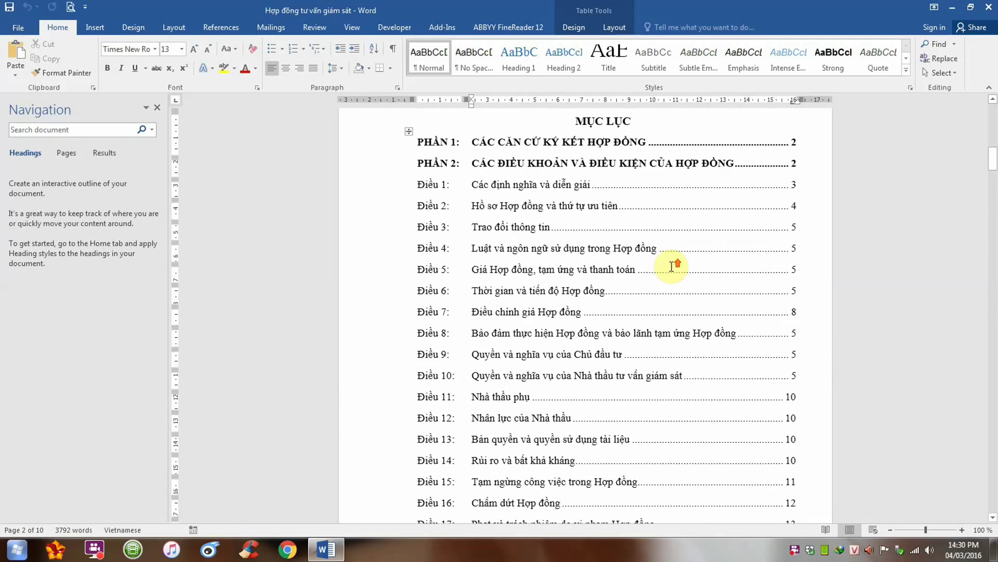
{"action": "scroll", "coordinate": [671, 267], "scroll_direction": "up", "scroll_amount": 1}
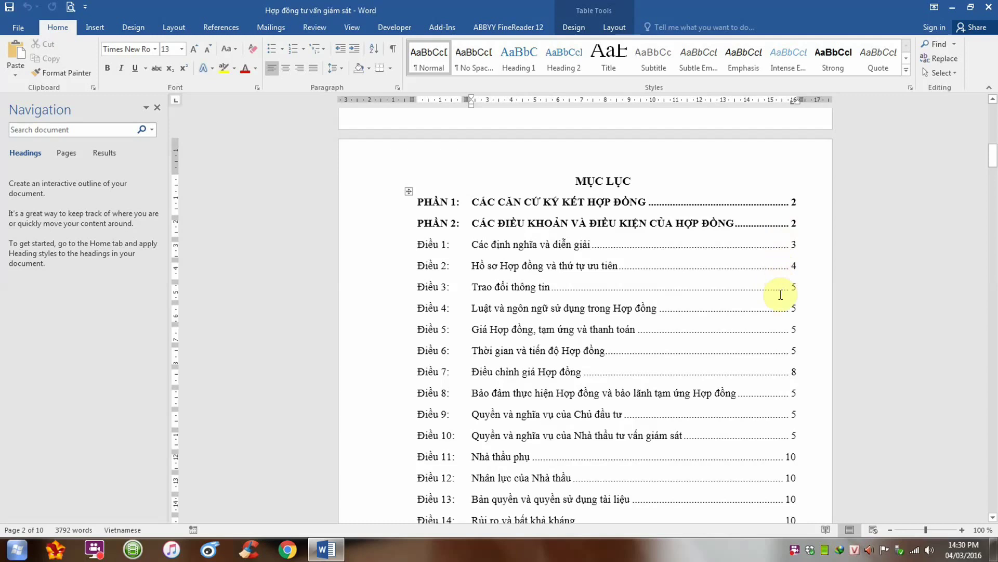
{"action": "middle_click", "coordinate": [800, 311]}
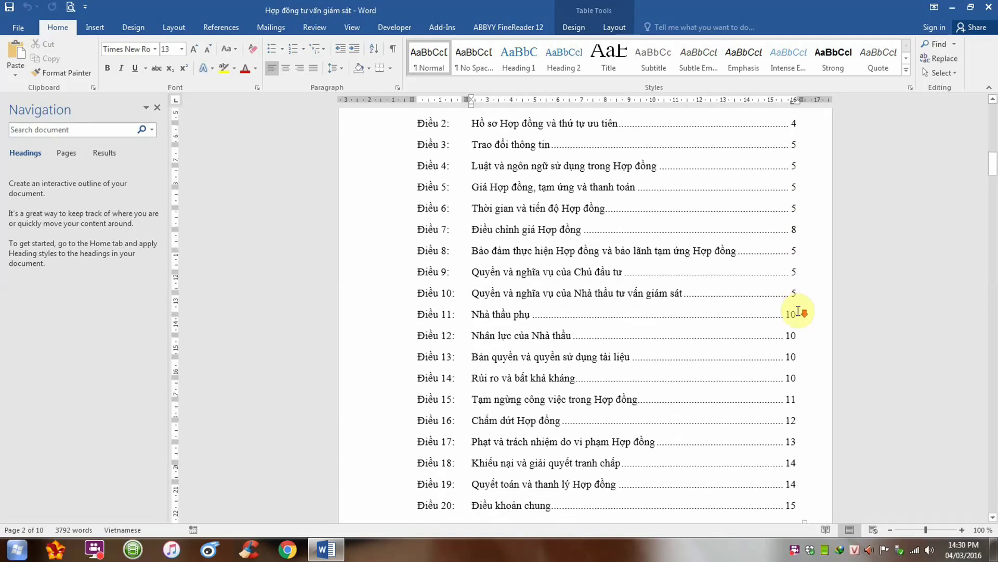
{"action": "scroll", "coordinate": [664, 312], "scroll_direction": "up", "scroll_amount": 1}
{"action": "scroll", "coordinate": [663, 312], "scroll_direction": "up", "scroll_amount": 4}
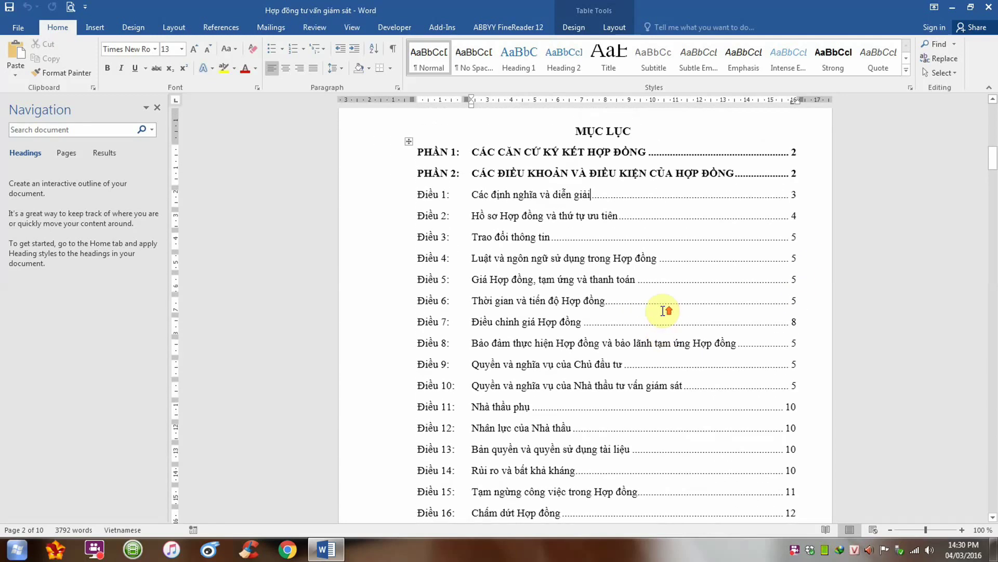
{"action": "scroll", "coordinate": [663, 312], "scroll_direction": "up", "scroll_amount": 2}
{"action": "scroll", "coordinate": [663, 312], "scroll_direction": "down", "scroll_amount": 3}
{"action": "scroll", "coordinate": [664, 311], "scroll_direction": "down", "scroll_amount": 3}
{"action": "scroll", "coordinate": [662, 312], "scroll_direction": "up", "scroll_amount": 1}
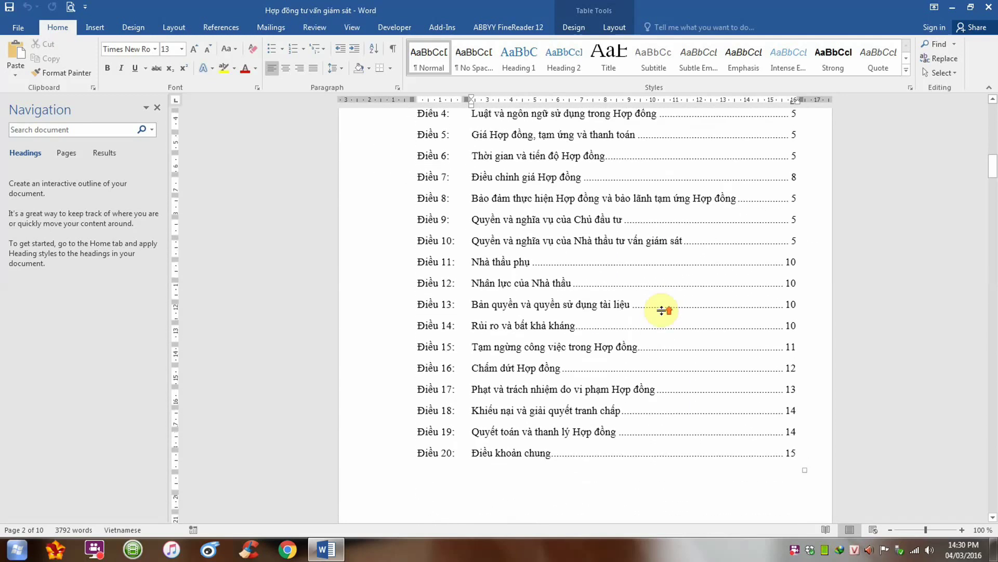
{"action": "scroll", "coordinate": [662, 314], "scroll_direction": "up", "scroll_amount": 4}
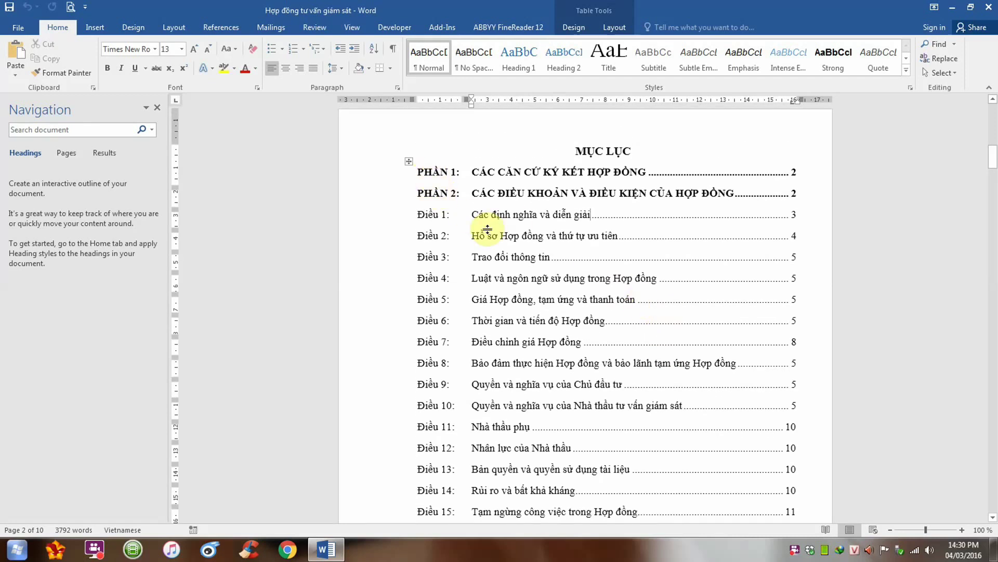
{"action": "left_click", "coordinate": [409, 161]}
{"action": "right_click", "coordinate": [410, 161]}
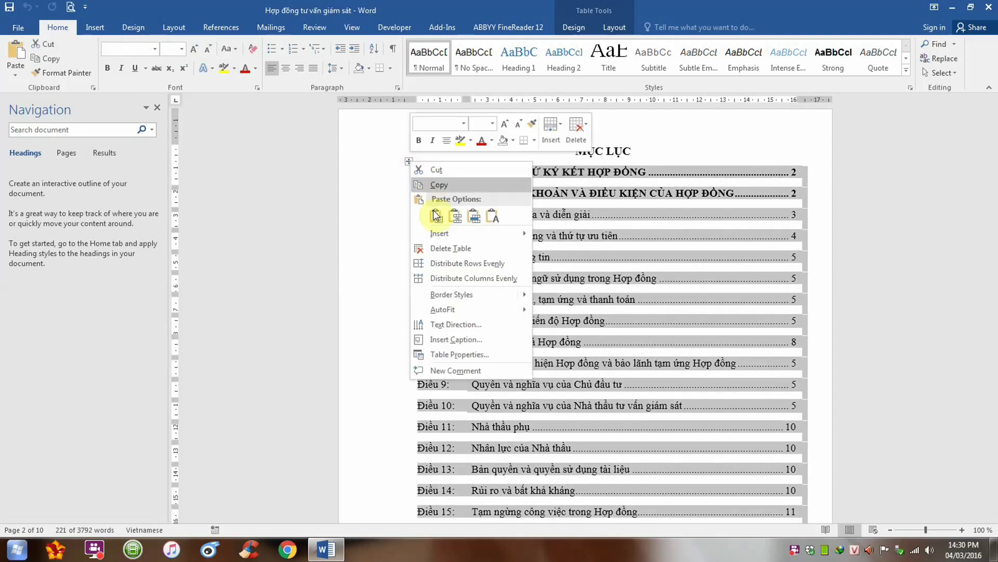
{"action": "left_click", "coordinate": [440, 249]}
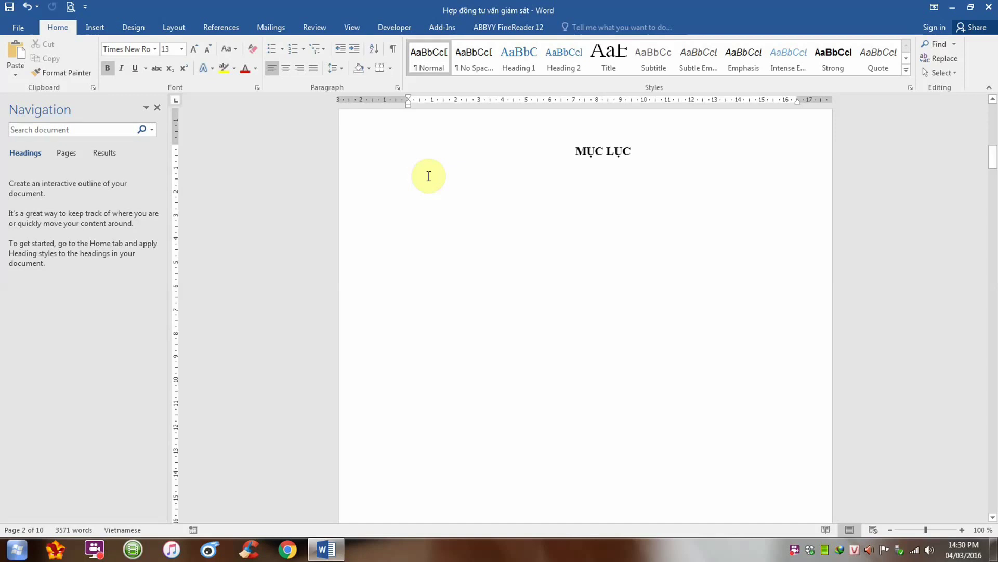
- Select the PHẦN 1 heading and the following heading lines to inspect them
{"action": "scroll", "coordinate": [515, 261], "scroll_direction": "down", "scroll_amount": 3}
{"action": "scroll", "coordinate": [515, 261], "scroll_direction": "down", "scroll_amount": 3}
{"action": "scroll", "coordinate": [515, 262], "scroll_direction": "down", "scroll_amount": 3}
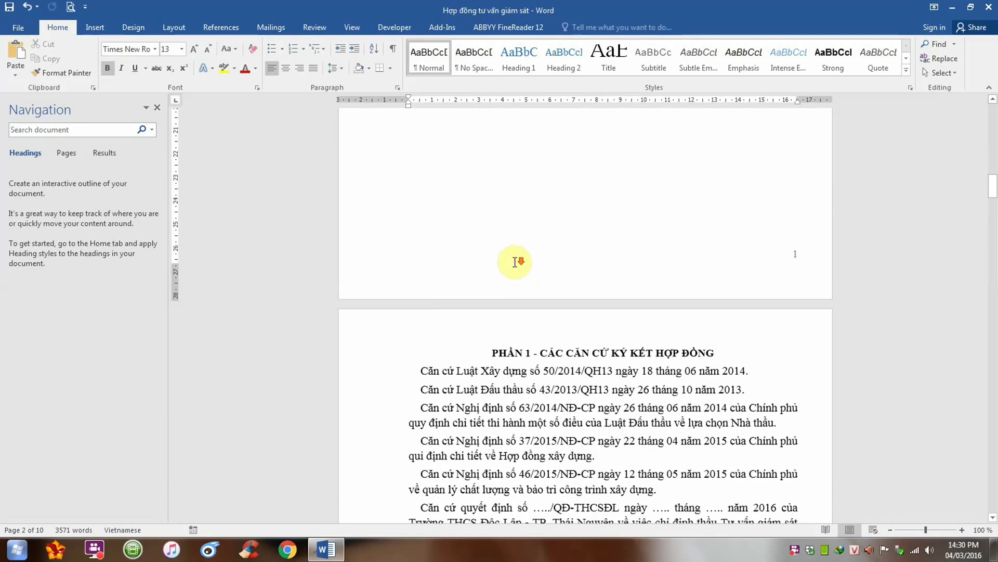
{"action": "scroll", "coordinate": [515, 262], "scroll_direction": "down", "scroll_amount": 3}
{"action": "left_click", "coordinate": [507, 210]}
{"action": "scroll", "coordinate": [481, 262], "scroll_direction": "down", "scroll_amount": 1}
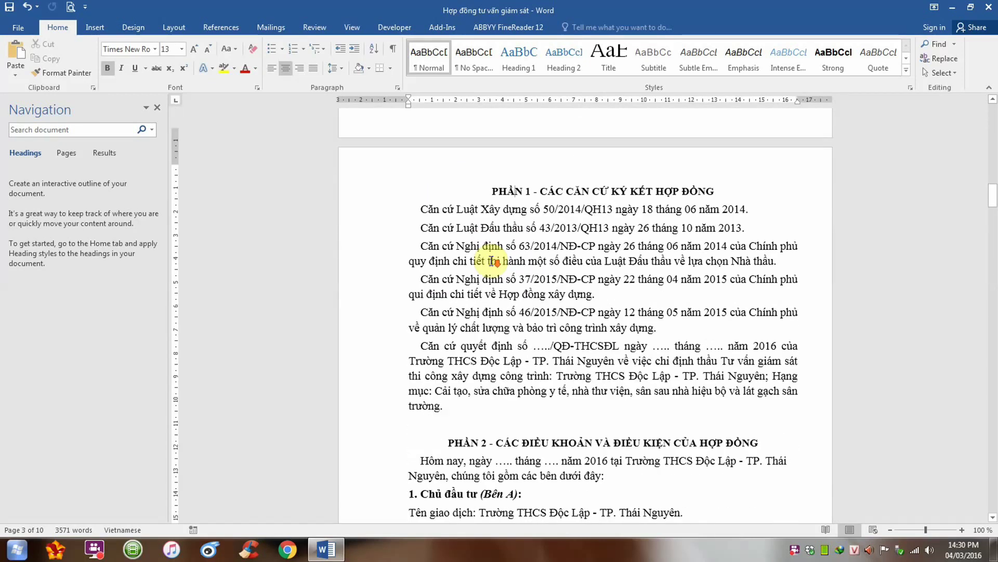
{"action": "triple_click", "coordinate": [645, 171]}
{"action": "scroll", "coordinate": [520, 284], "scroll_direction": "down", "scroll_amount": 3}
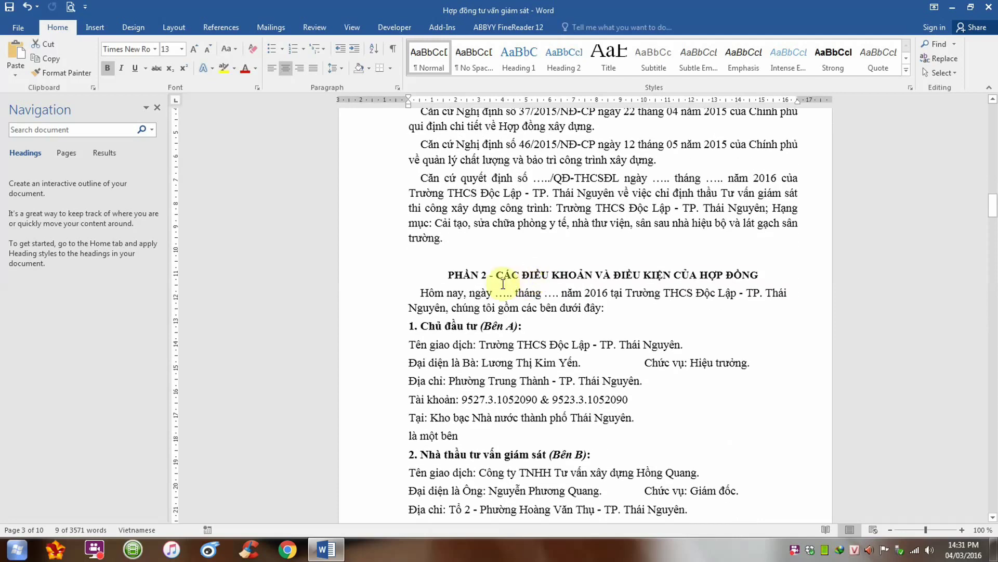
{"action": "left_click_drag", "start_coordinate": [499, 275], "coordinate": [640, 276]}
{"action": "scroll", "coordinate": [564, 285], "scroll_direction": "down", "scroll_amount": 4}
{"action": "scroll", "coordinate": [565, 285], "scroll_direction": "down", "scroll_amount": 3}
{"action": "scroll", "coordinate": [562, 286], "scroll_direction": "down", "scroll_amount": 3}
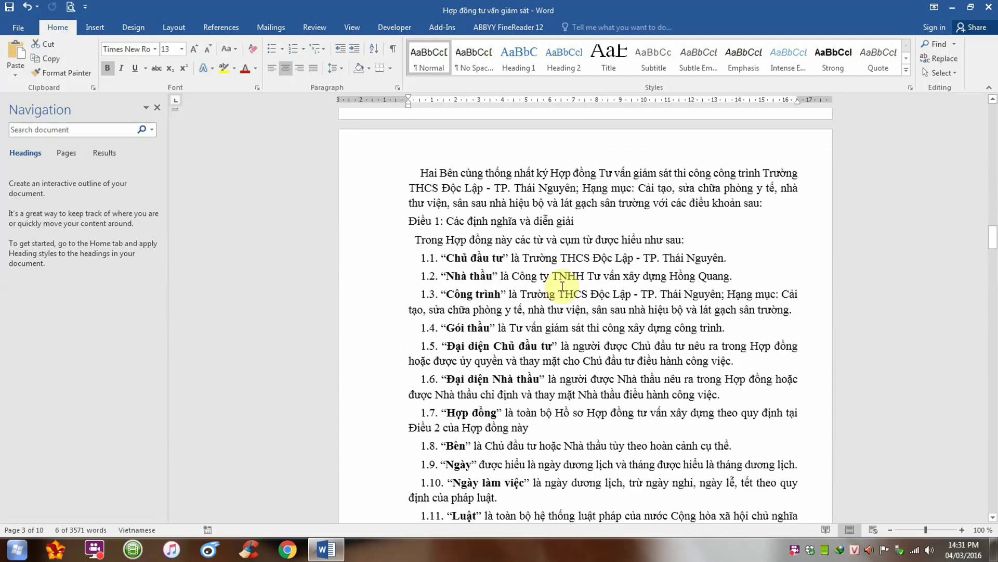
{"action": "scroll", "coordinate": [551, 281], "scroll_direction": "down", "scroll_amount": 1}
{"action": "left_click_drag", "start_coordinate": [468, 181], "coordinate": [574, 181]}
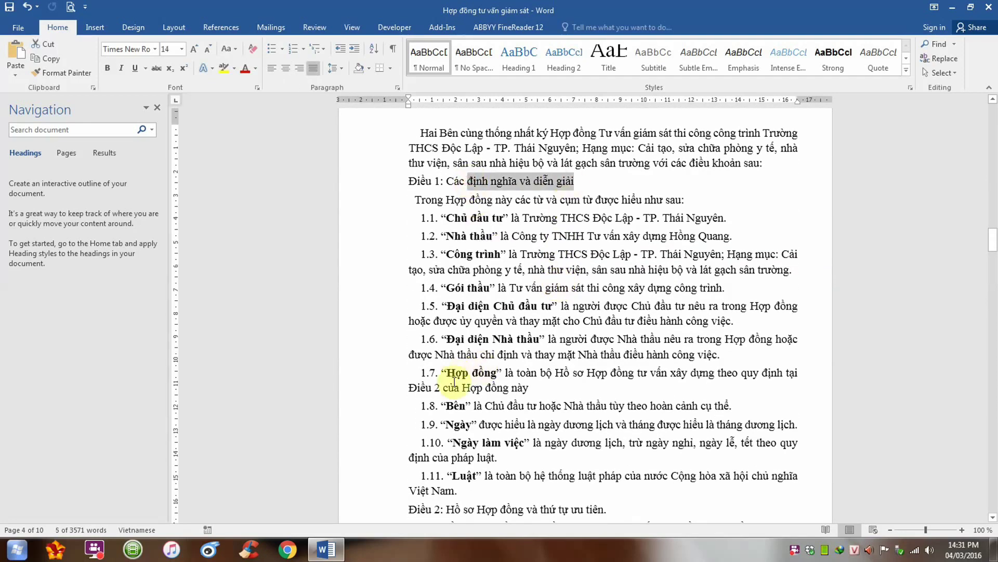
{"action": "scroll", "coordinate": [454, 383], "scroll_direction": "down", "scroll_amount": 2}
{"action": "scroll", "coordinate": [455, 395], "scroll_direction": "down", "scroll_amount": 1}
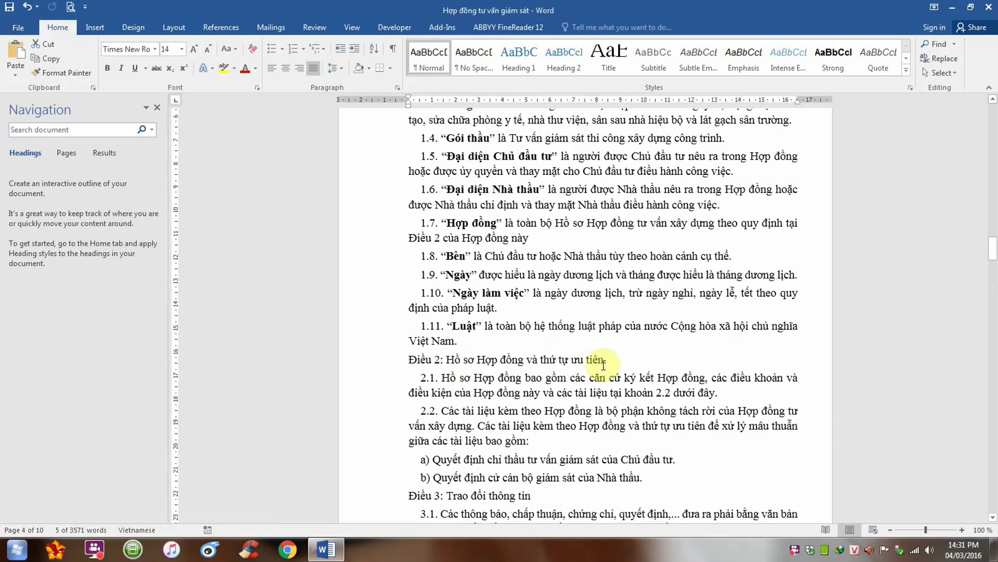
- Delete the trailing period so the Điều 2 heading ends with 'thứ tự ưu tiên'
{"action": "left_click_drag", "start_coordinate": [541, 359], "coordinate": [611, 360]}
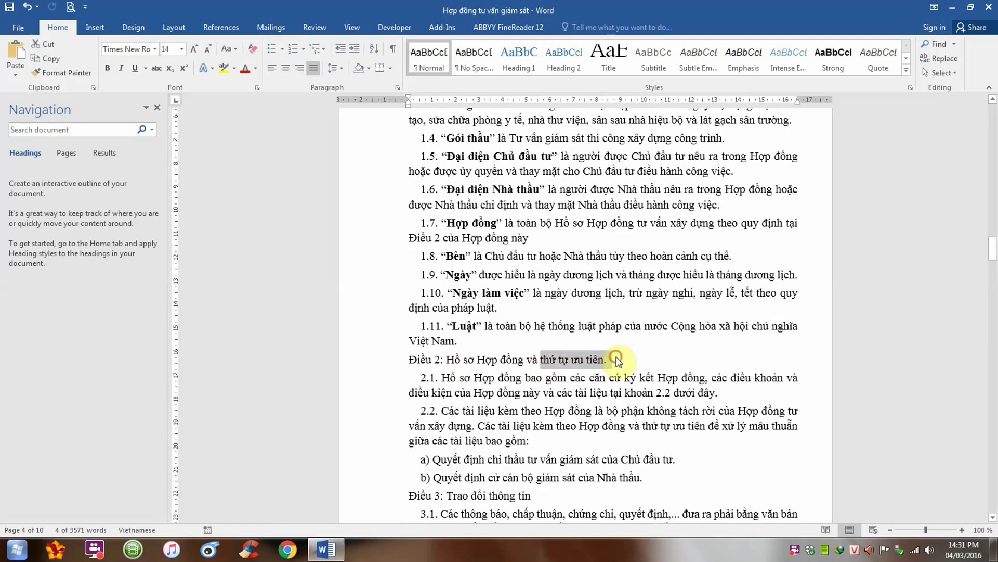
{"action": "left_click", "coordinate": [614, 359]}
{"action": "key", "text": "BackSpace"}
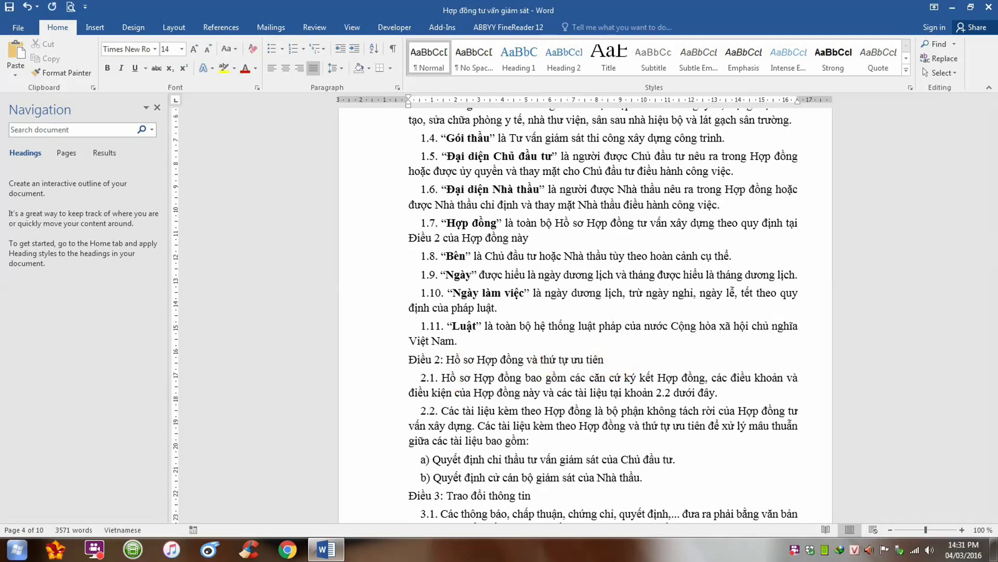
{"action": "scroll", "coordinate": [606, 310], "scroll_direction": "up", "scroll_amount": 2}
{"action": "scroll", "coordinate": [605, 307], "scroll_direction": "up", "scroll_amount": 1}
{"action": "scroll", "coordinate": [605, 305], "scroll_direction": "up", "scroll_amount": 2}
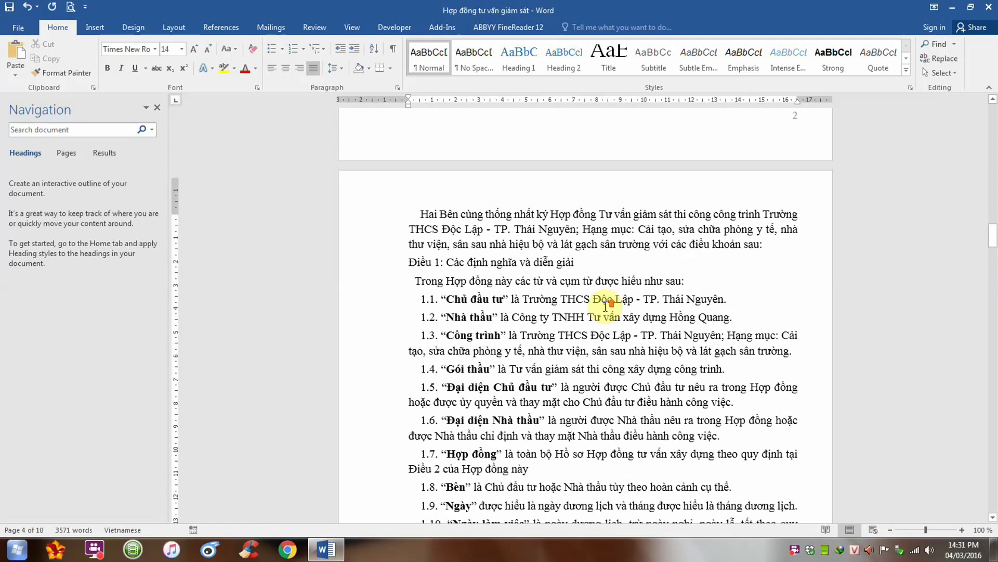
{"action": "scroll", "coordinate": [606, 306], "scroll_direction": "up", "scroll_amount": 3}
{"action": "scroll", "coordinate": [604, 305], "scroll_direction": "up", "scroll_amount": 5}
{"action": "scroll", "coordinate": [604, 304], "scroll_direction": "up", "scroll_amount": 5}
- Make the PHẦN 1 heading a Level 1 contents entry, then centre it and colour it black
{"action": "scroll", "coordinate": [600, 304], "scroll_direction": "up", "scroll_amount": 6}
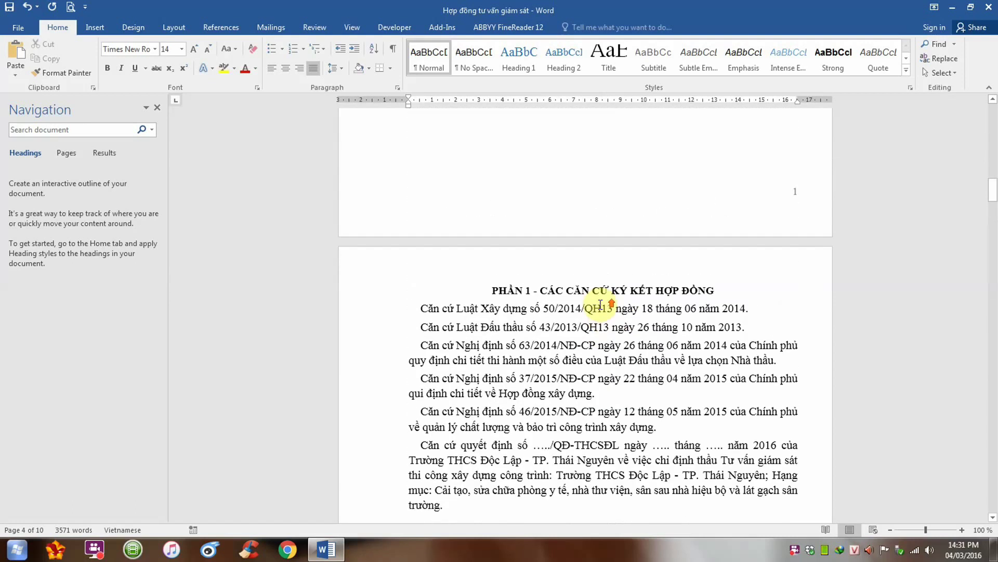
{"action": "left_click_drag", "start_coordinate": [492, 293], "coordinate": [717, 293]}
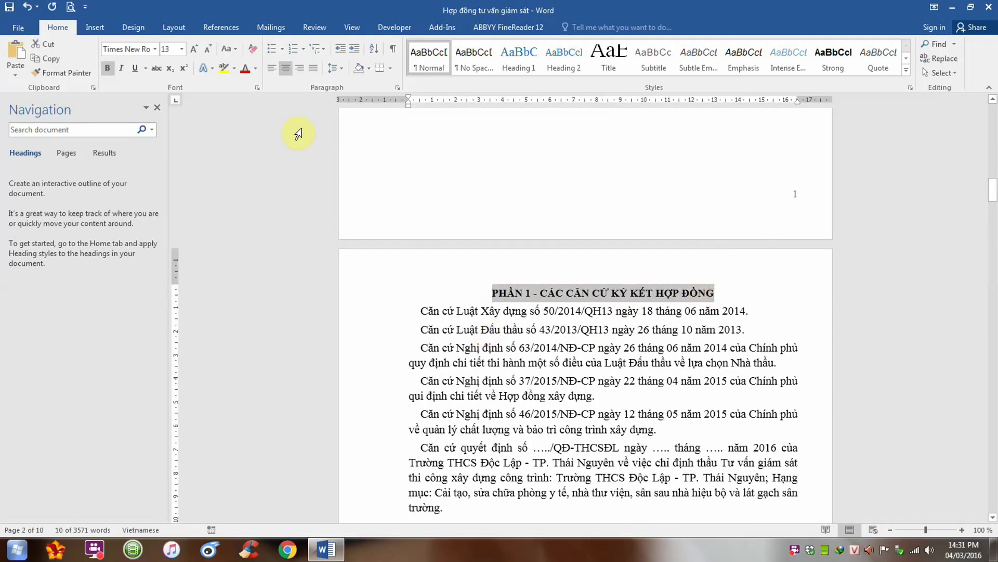
{"action": "left_click", "coordinate": [221, 29]}
{"action": "left_click", "coordinate": [62, 46]}
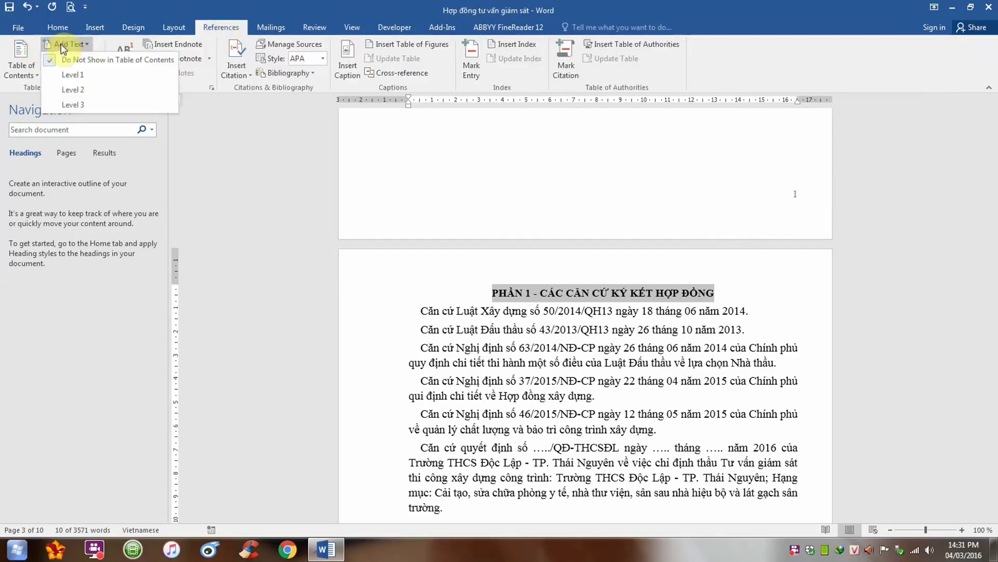
{"action": "left_click", "coordinate": [69, 74]}
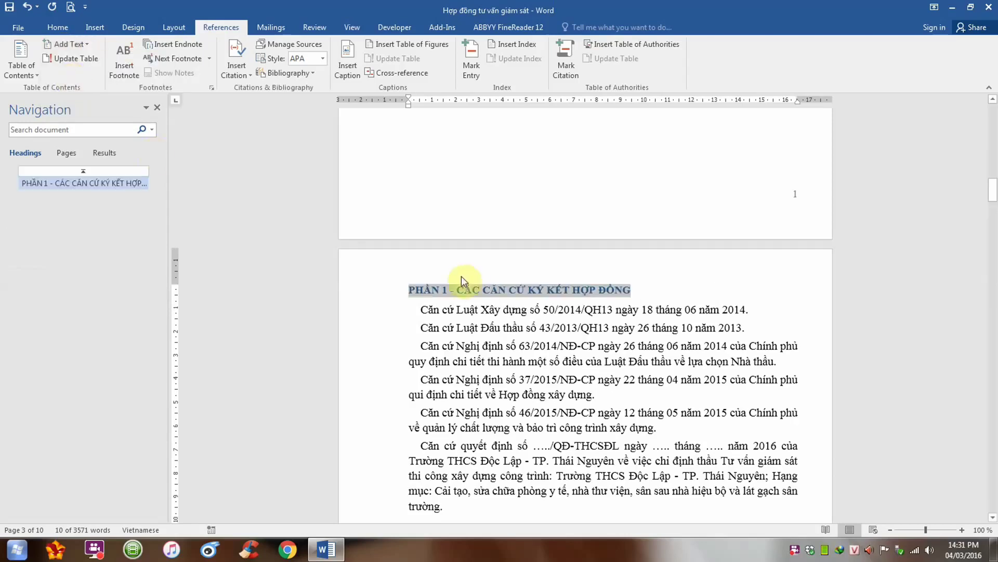
{"action": "left_click", "coordinate": [67, 26]}
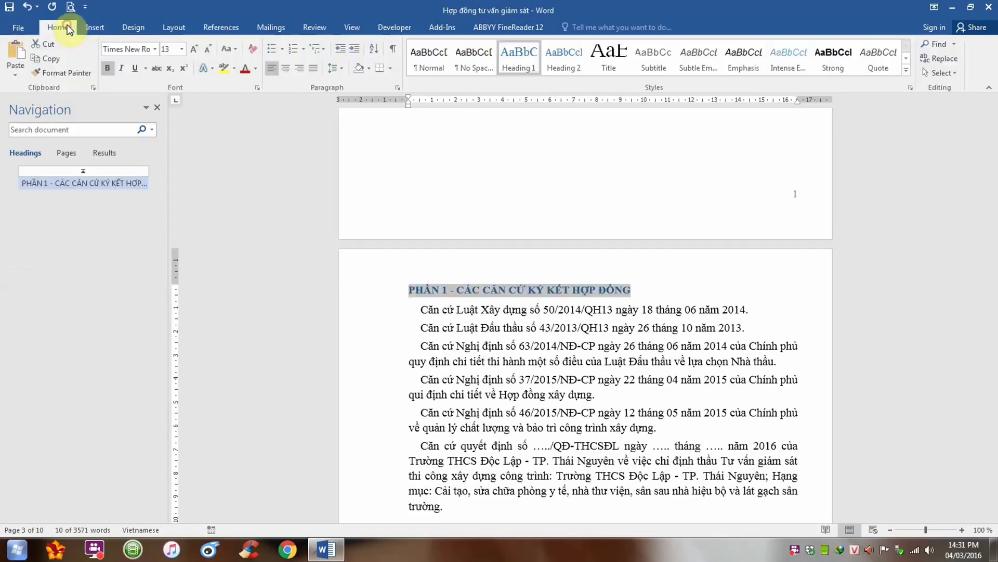
{"action": "left_click", "coordinate": [283, 69]}
{"action": "left_click", "coordinate": [255, 69]}
{"action": "left_click", "coordinate": [255, 77]}
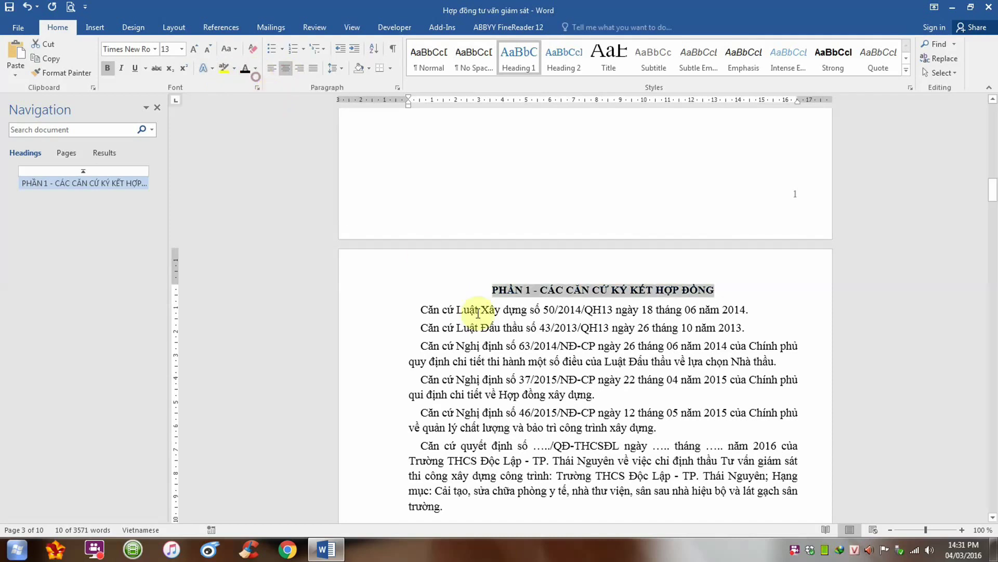
- Make the PHẦN 2 heading a Level 1 contents entry, centred with black text
{"action": "scroll", "coordinate": [477, 313], "scroll_direction": "down", "scroll_amount": 4}
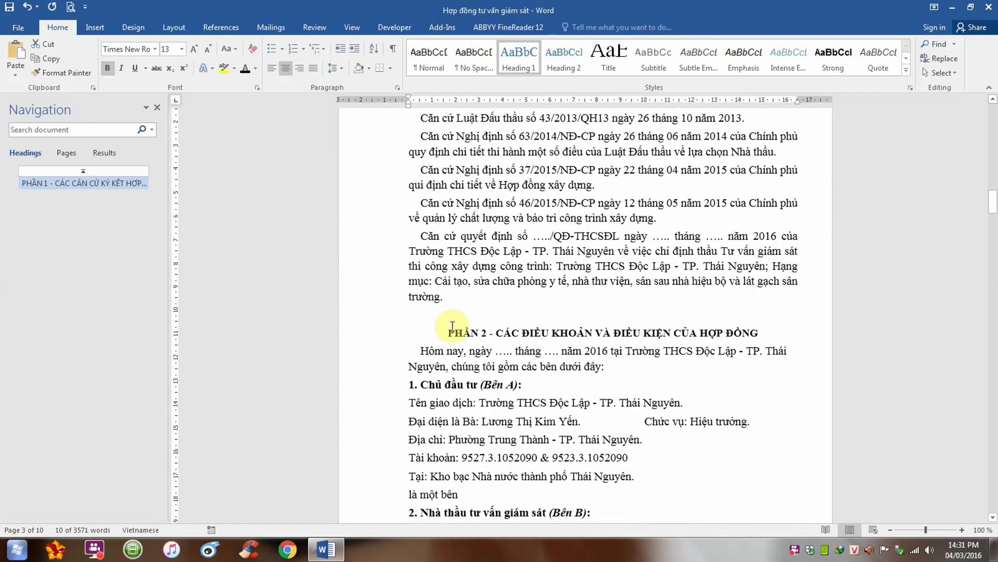
{"action": "left_click_drag", "start_coordinate": [449, 332], "coordinate": [758, 333]}
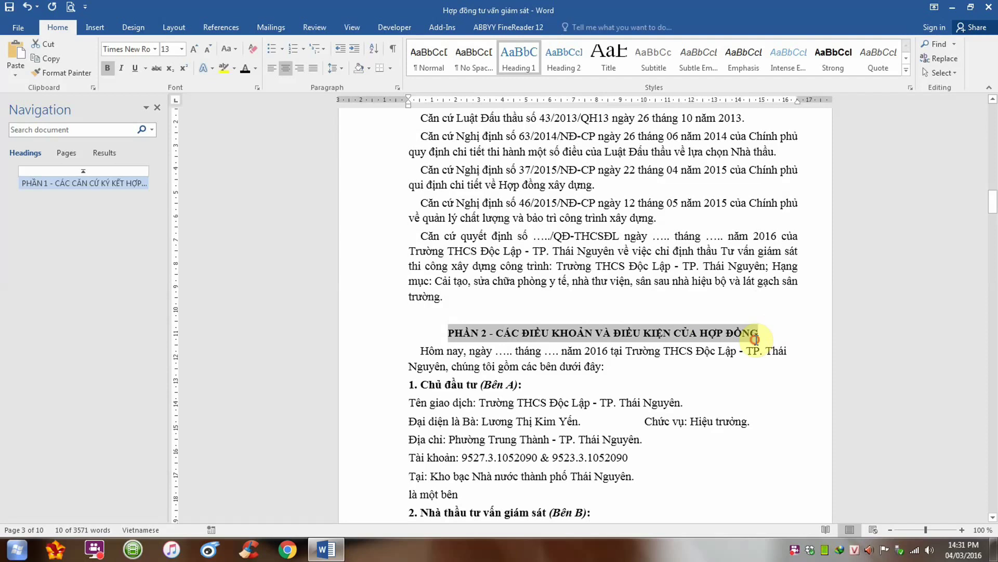
{"action": "left_click", "coordinate": [215, 33]}
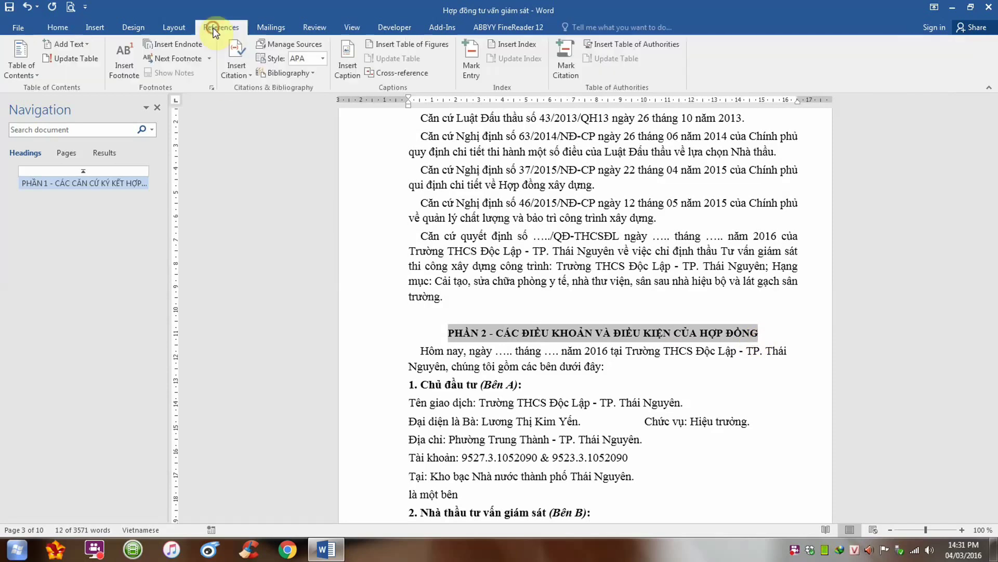
{"action": "left_click", "coordinate": [77, 45]}
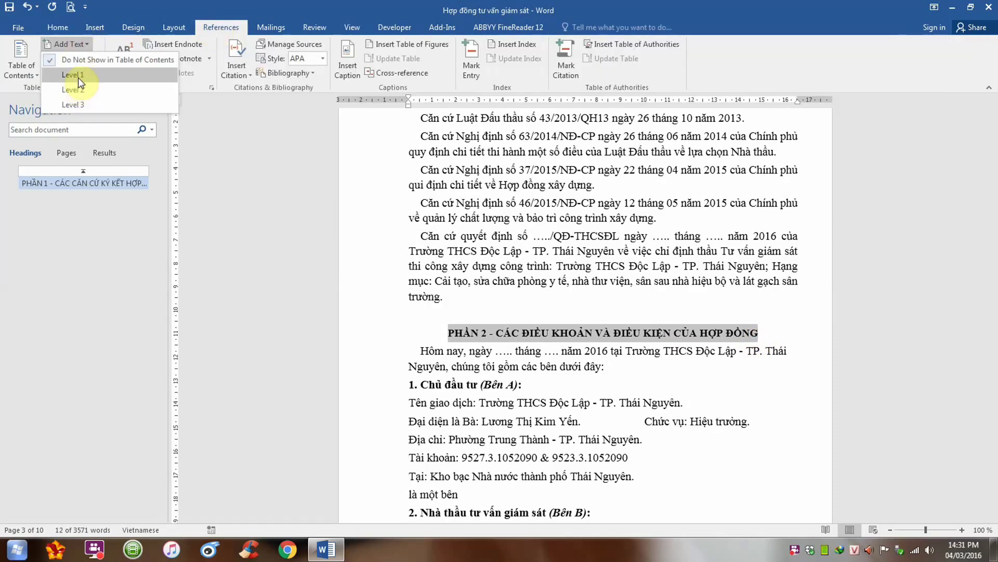
{"action": "left_click", "coordinate": [78, 77]}
{"action": "left_click", "coordinate": [58, 27]}
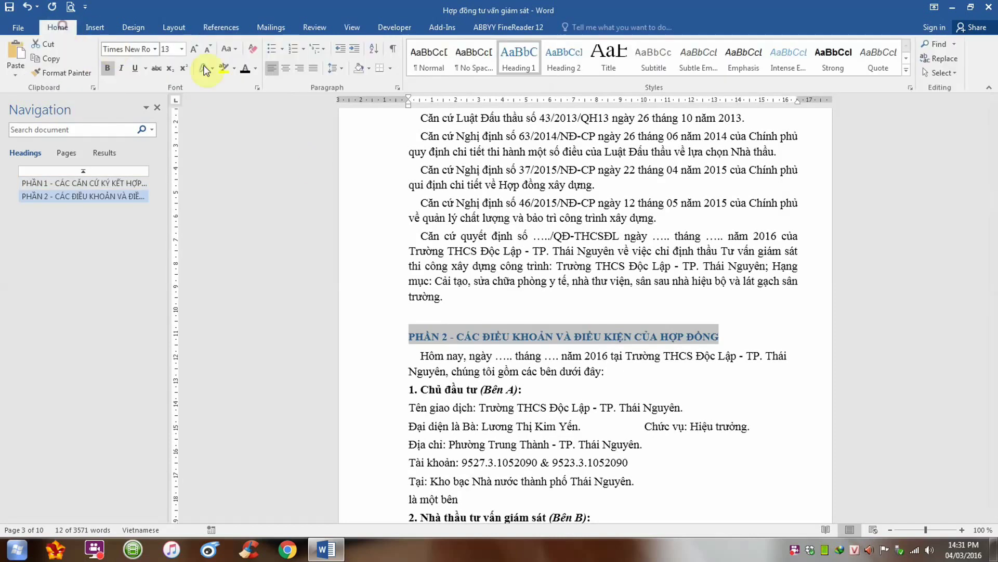
{"action": "left_click", "coordinate": [285, 68]}
{"action": "left_click", "coordinate": [240, 68]}
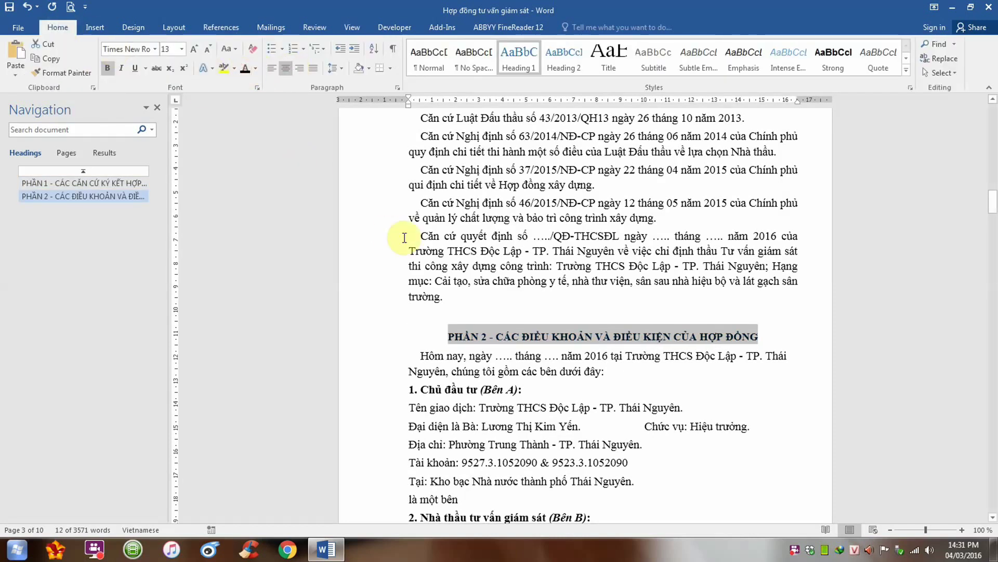
- Scroll down to the top of page 3 where the Điều clauses begin
{"action": "scroll", "coordinate": [404, 237], "scroll_direction": "down", "scroll_amount": 2}
{"action": "scroll", "coordinate": [405, 238], "scroll_direction": "down", "scroll_amount": 3}
{"action": "scroll", "coordinate": [405, 238], "scroll_direction": "down", "scroll_amount": 2}
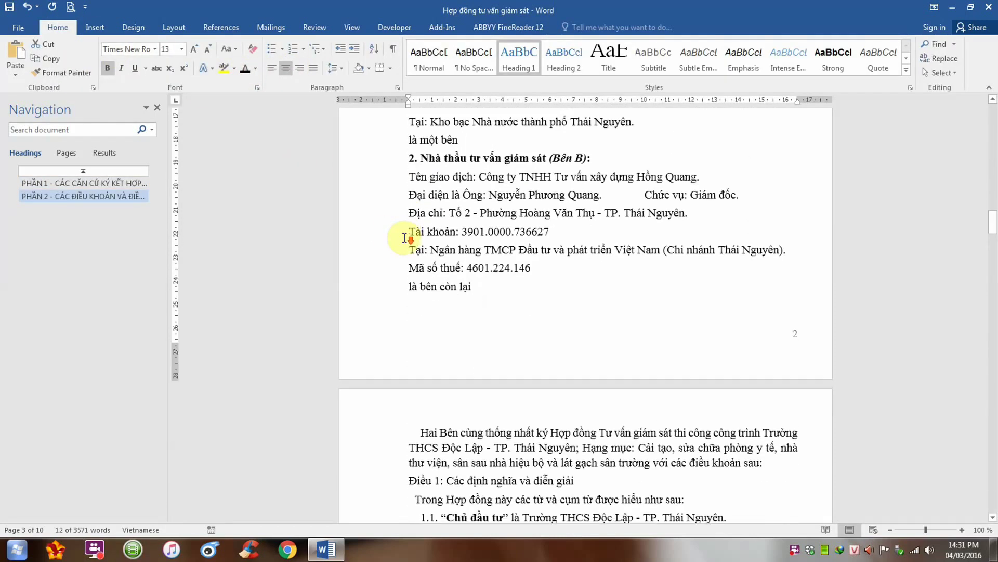
{"action": "scroll", "coordinate": [402, 239], "scroll_direction": "down", "scroll_amount": 2}
{"action": "scroll", "coordinate": [401, 234], "scroll_direction": "down", "scroll_amount": 1}
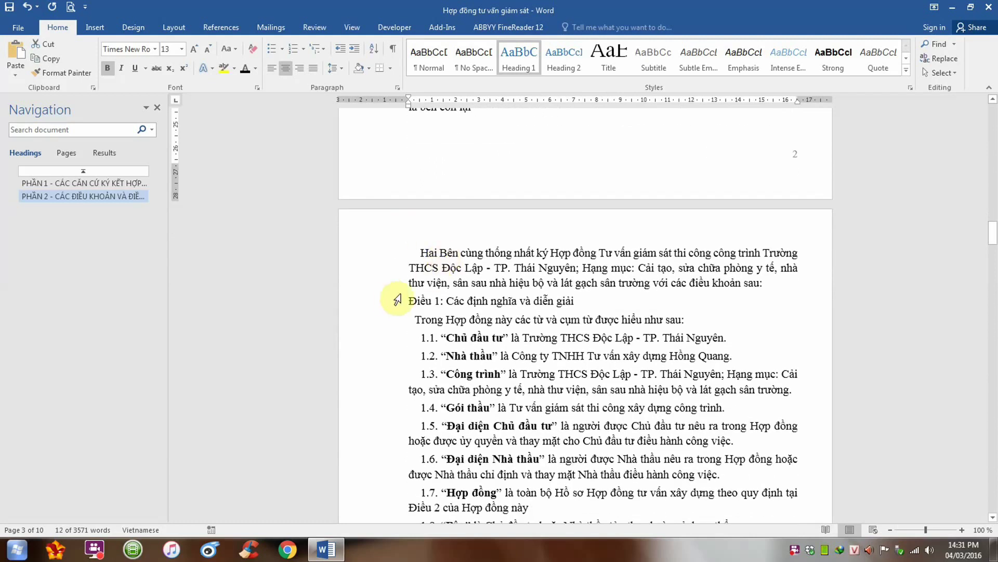
{"action": "scroll", "coordinate": [463, 276], "scroll_direction": "up", "scroll_amount": 3}
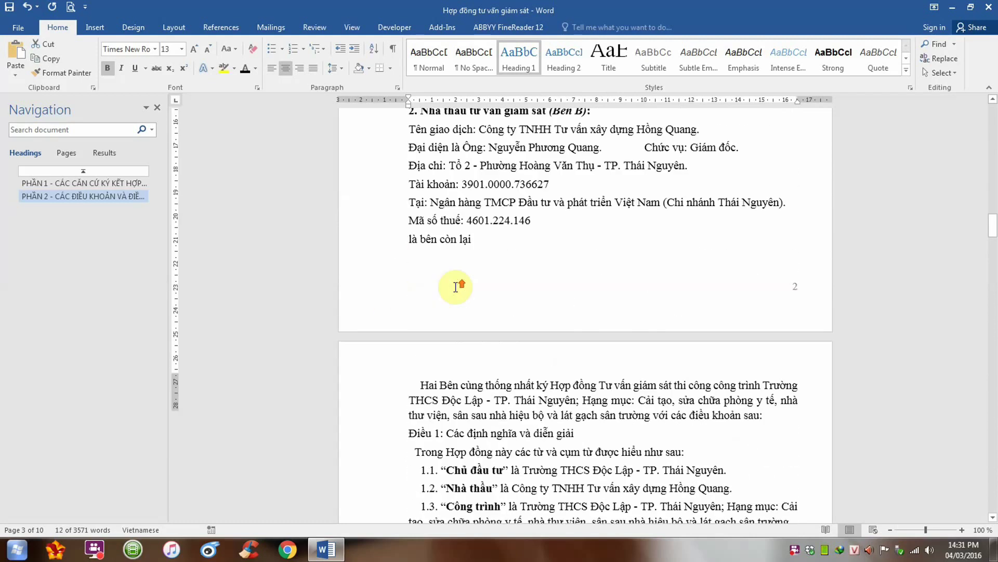
{"action": "scroll", "coordinate": [457, 249], "scroll_direction": "up", "scroll_amount": 4}
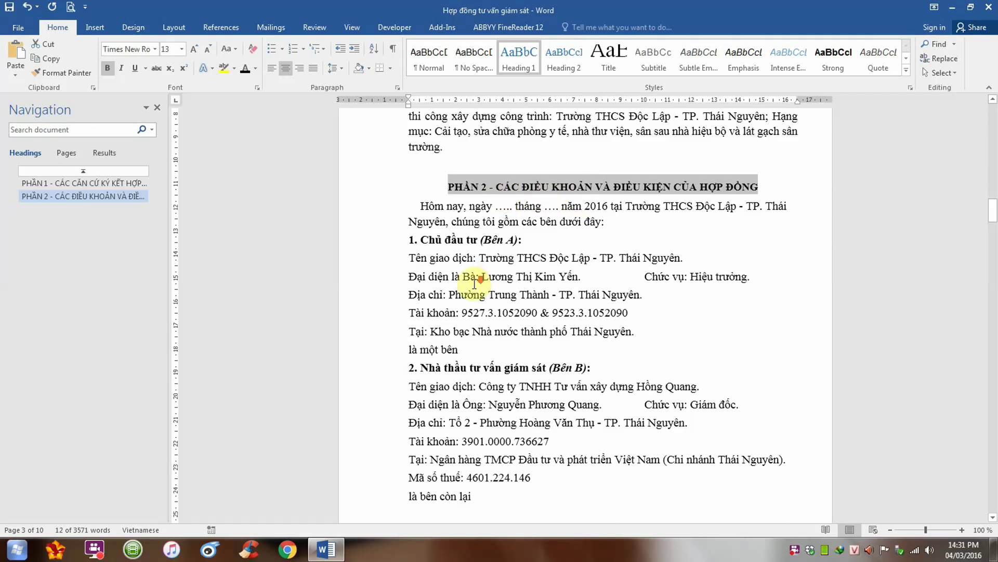
{"action": "scroll", "coordinate": [474, 283], "scroll_direction": "down", "scroll_amount": 4}
{"action": "scroll", "coordinate": [473, 286], "scroll_direction": "down", "scroll_amount": 1}
{"action": "scroll", "coordinate": [472, 291], "scroll_direction": "down", "scroll_amount": 1}
{"action": "scroll", "coordinate": [472, 290], "scroll_direction": "down", "scroll_amount": 1}
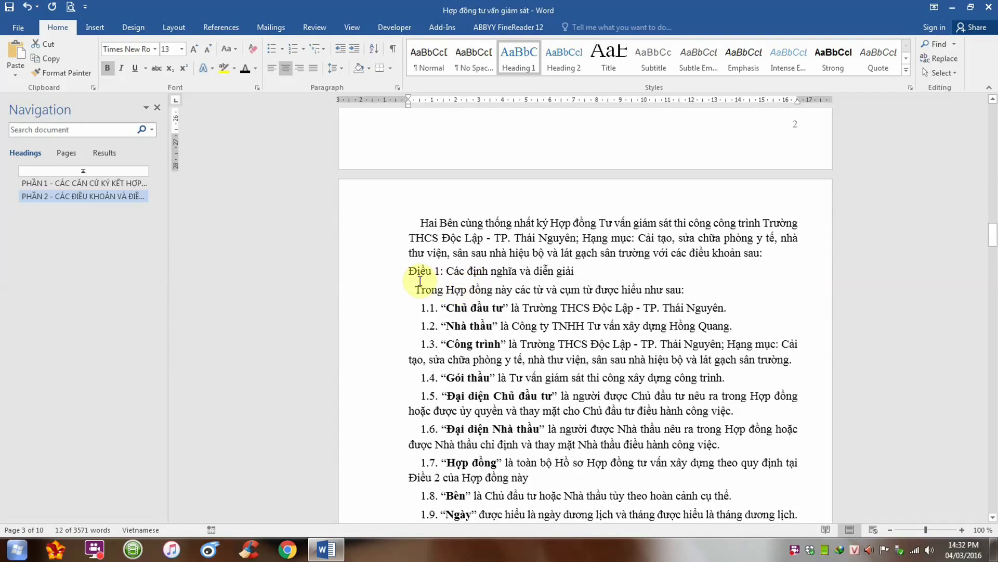
- Add the Điều 1 heading to the table of contents as Level 2
{"action": "left_click_drag", "start_coordinate": [411, 272], "coordinate": [574, 271]}
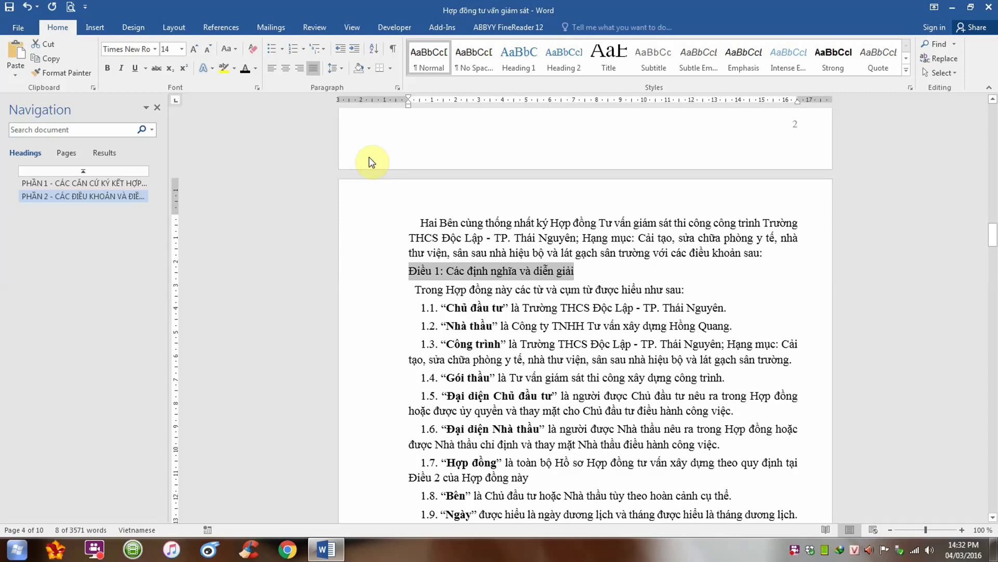
{"action": "left_click", "coordinate": [222, 28]}
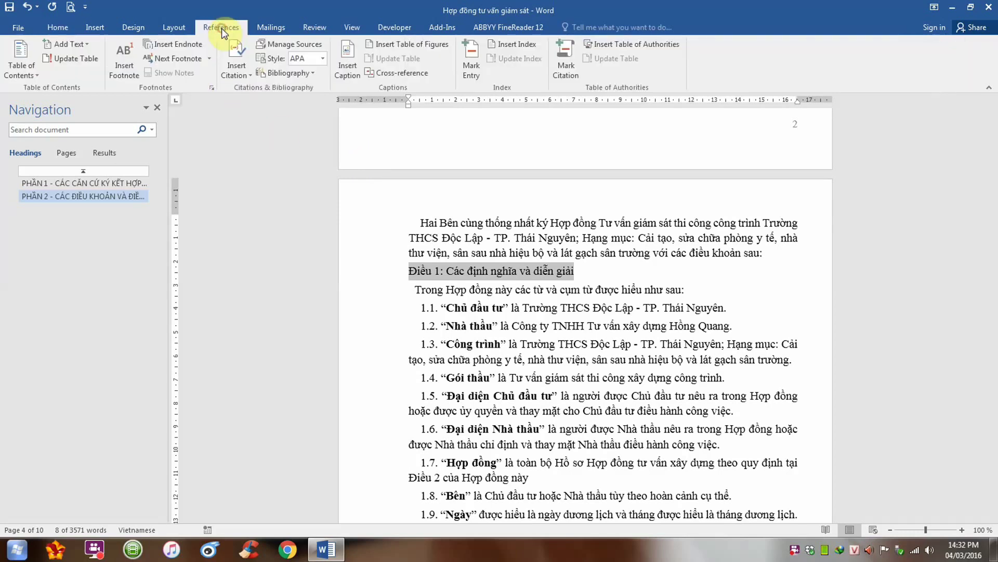
{"action": "left_click", "coordinate": [77, 42]}
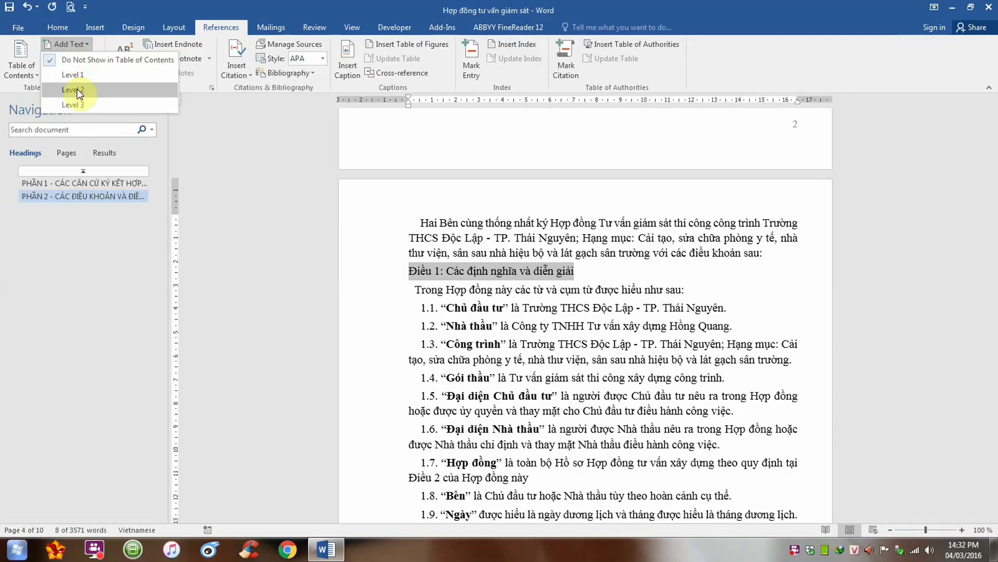
{"action": "left_click", "coordinate": [77, 89]}
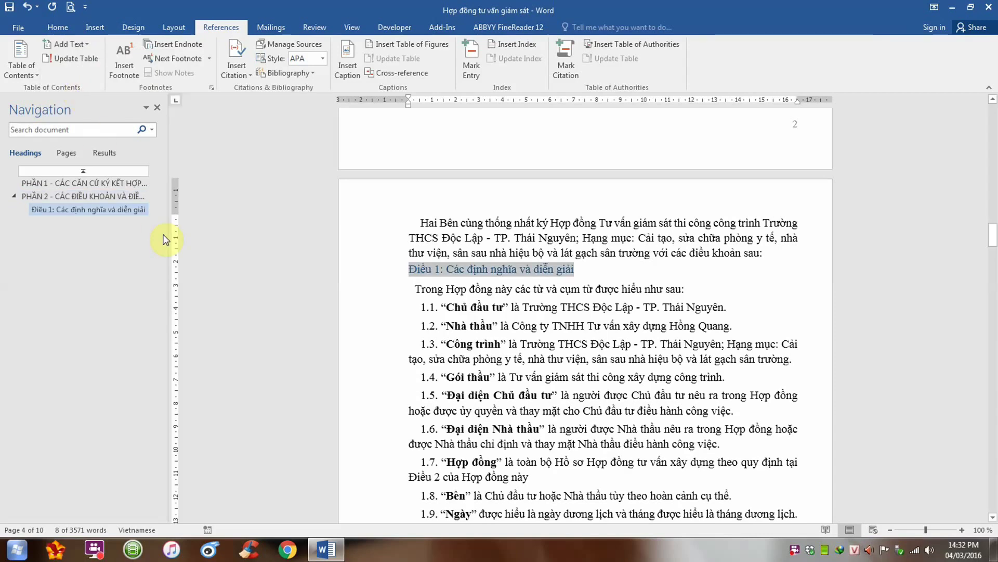
{"action": "left_click", "coordinate": [57, 29]}
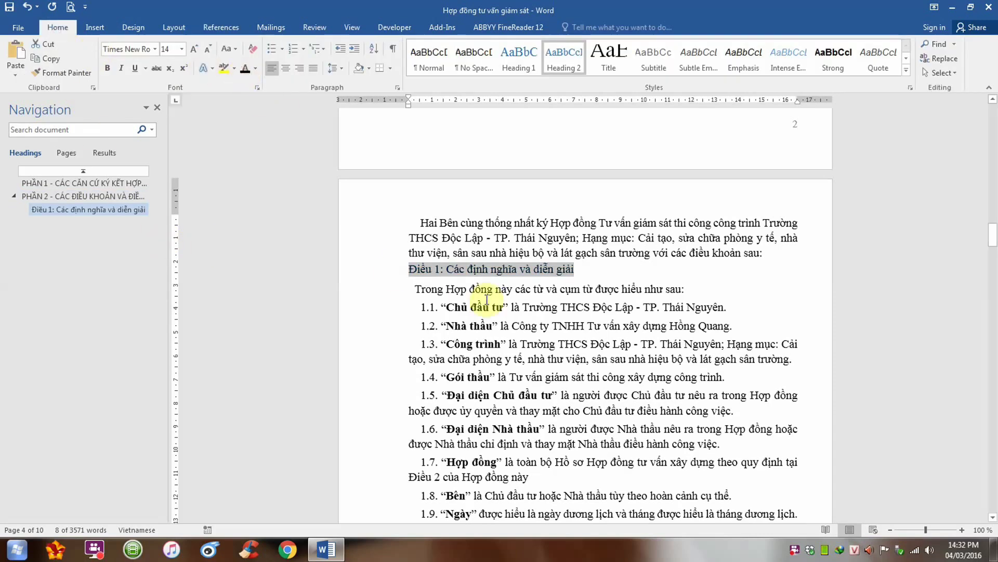
{"action": "scroll", "coordinate": [484, 312], "scroll_direction": "down", "scroll_amount": 3}
{"action": "scroll", "coordinate": [487, 299], "scroll_direction": "down", "scroll_amount": 1}
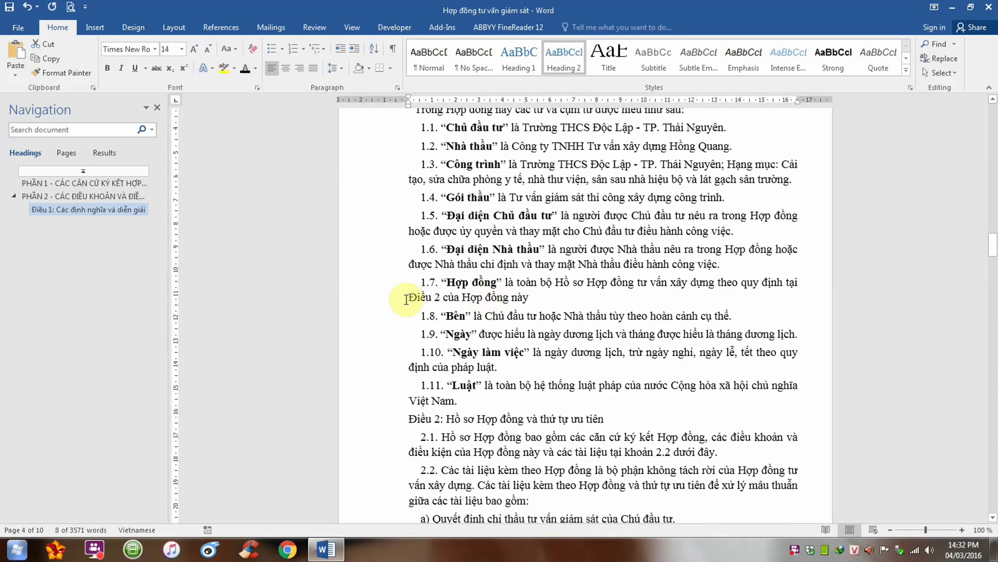
{"action": "scroll", "coordinate": [410, 307], "scroll_direction": "down", "scroll_amount": 2}
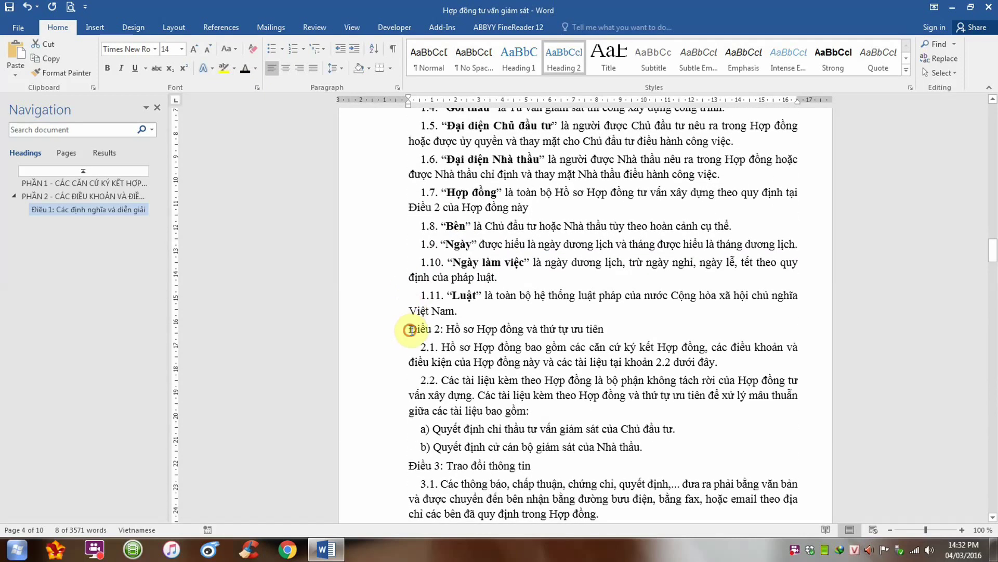
- Add the Điều 2 heading to the table of contents as Level 2
{"action": "mouse_move", "coordinate": [410, 330]}
{"action": "left_mouse_down"}
{"action": "mouse_move", "coordinate": [624, 324]}
{"action": "mouse_move", "coordinate": [603, 330]}
{"action": "left_mouse_up"}
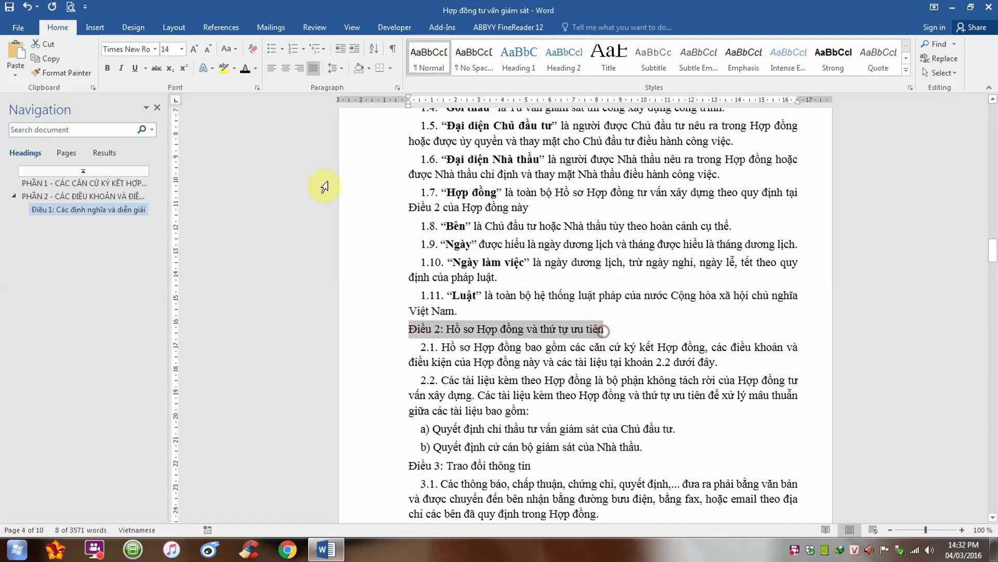
{"action": "left_click", "coordinate": [223, 30]}
{"action": "left_click", "coordinate": [68, 44]}
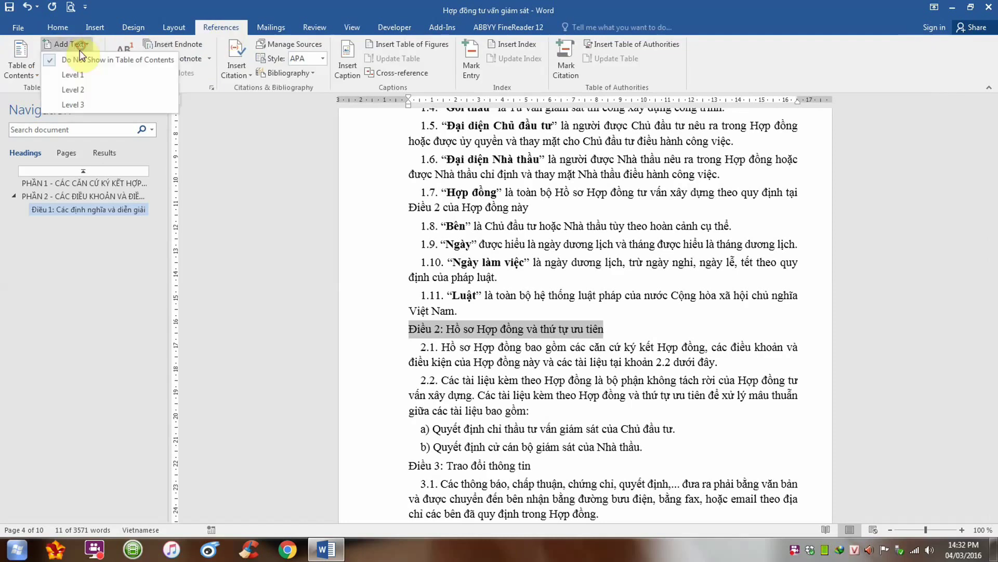
{"action": "left_click", "coordinate": [77, 89]}
{"action": "scroll", "coordinate": [422, 287], "scroll_direction": "down", "scroll_amount": 2}
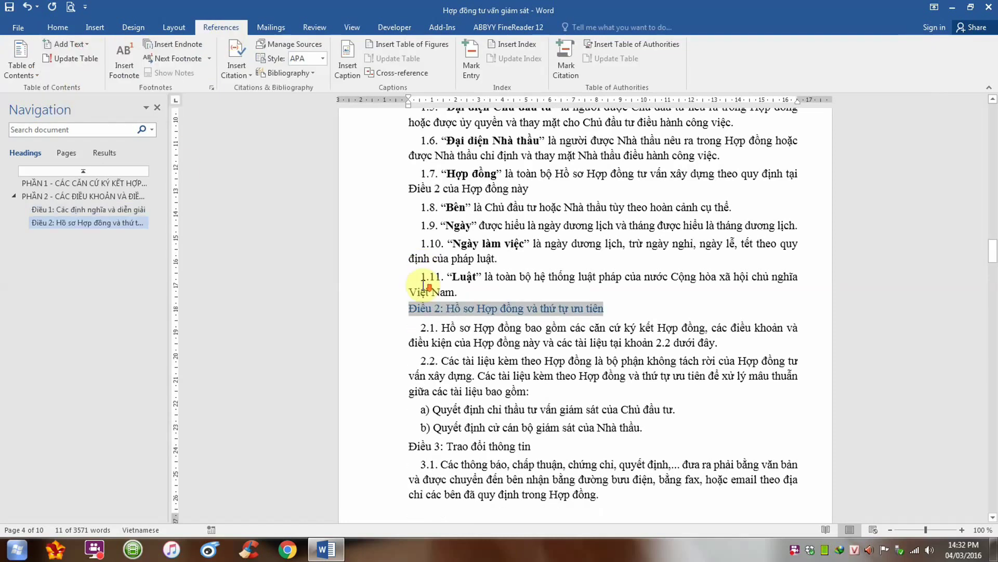
{"action": "scroll", "coordinate": [422, 287], "scroll_direction": "down", "scroll_amount": 3}
{"action": "scroll", "coordinate": [424, 287], "scroll_direction": "down", "scroll_amount": 3}
{"action": "scroll", "coordinate": [424, 286], "scroll_direction": "down", "scroll_amount": 3}
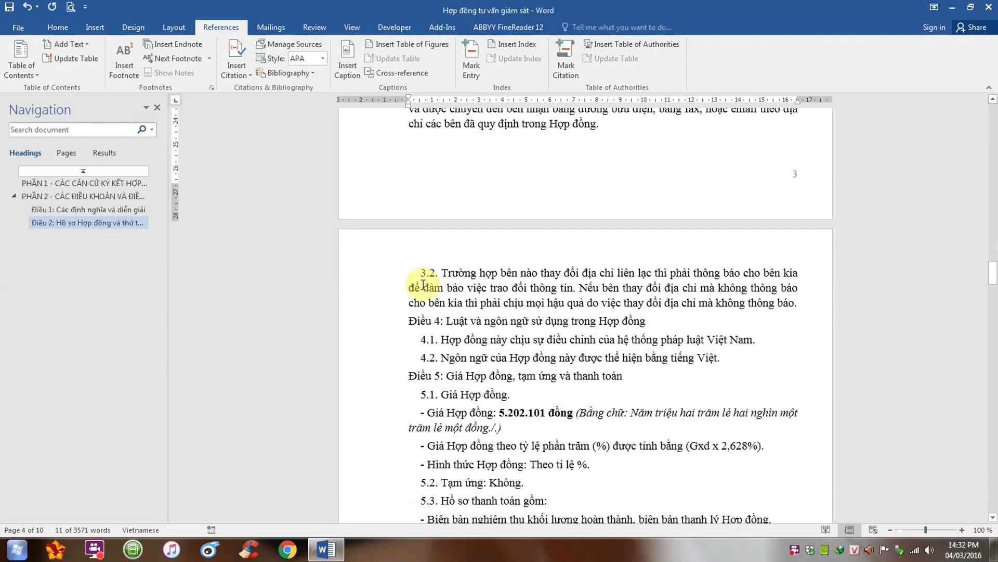
{"action": "scroll", "coordinate": [423, 284], "scroll_direction": "up", "scroll_amount": 3}
{"action": "scroll", "coordinate": [423, 282], "scroll_direction": "up", "scroll_amount": 2}
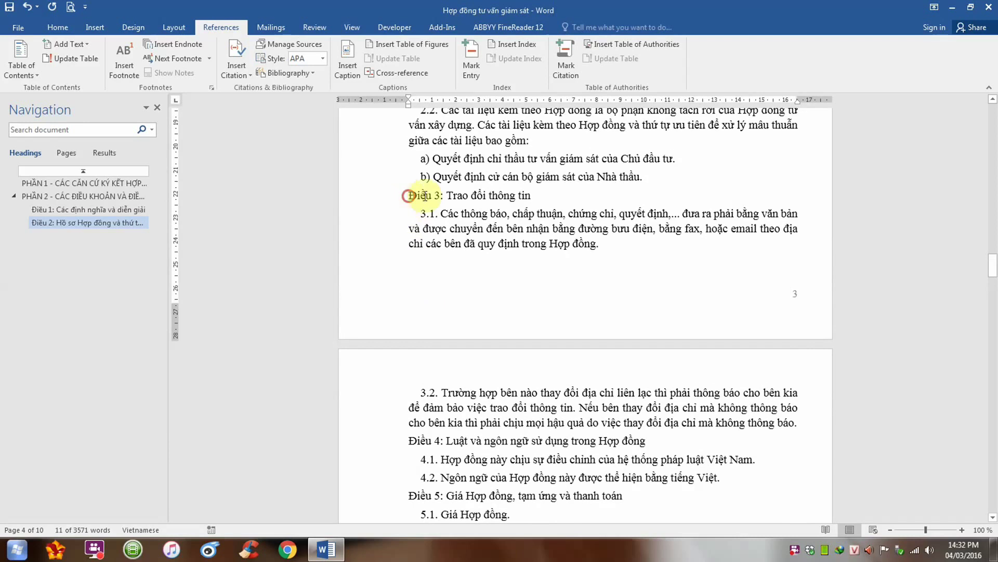
- Mark the 'Điều 3: Trao đổi thông tin' line as a Level 2 table-of-contents entry
{"action": "mouse_move", "coordinate": [408, 196]}
{"action": "left_mouse_down"}
{"action": "mouse_move", "coordinate": [530, 196]}
{"action": "mouse_move", "coordinate": [416, 196]}
{"action": "left_mouse_up"}
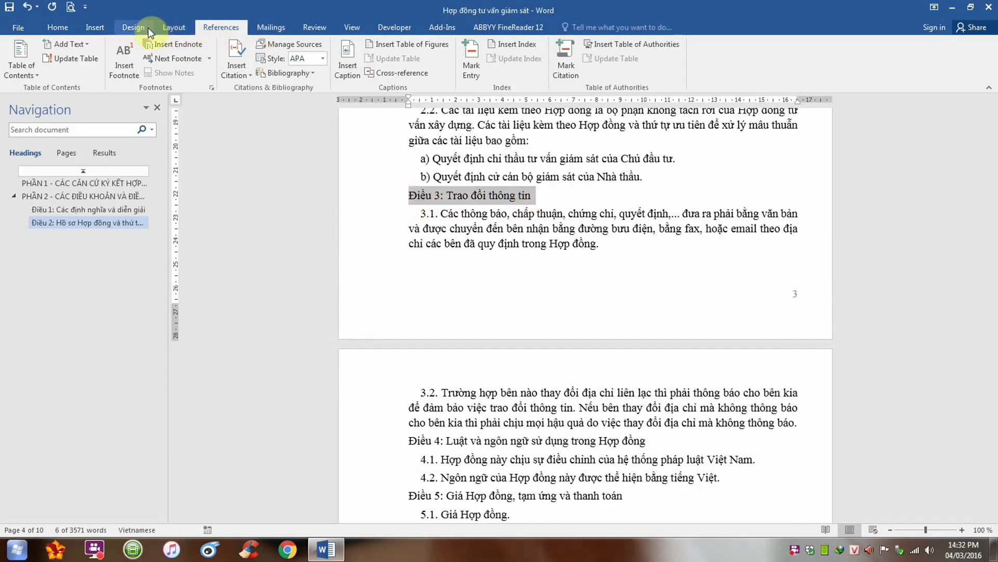
{"action": "left_click", "coordinate": [81, 46]}
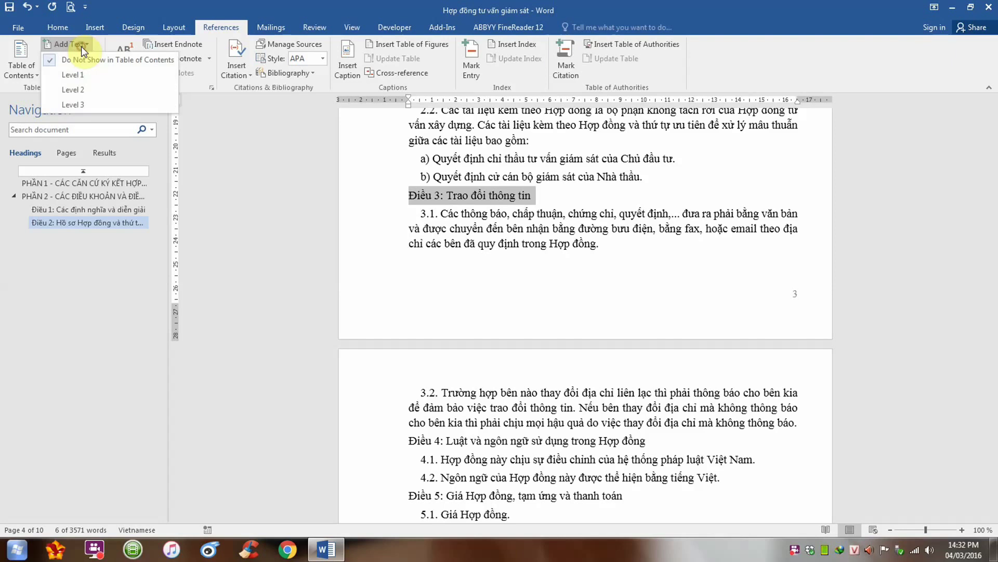
{"action": "left_click", "coordinate": [80, 79]}
{"action": "scroll", "coordinate": [487, 312], "scroll_direction": "down", "scroll_amount": 3}
{"action": "scroll", "coordinate": [491, 304], "scroll_direction": "up", "scroll_amount": 3}
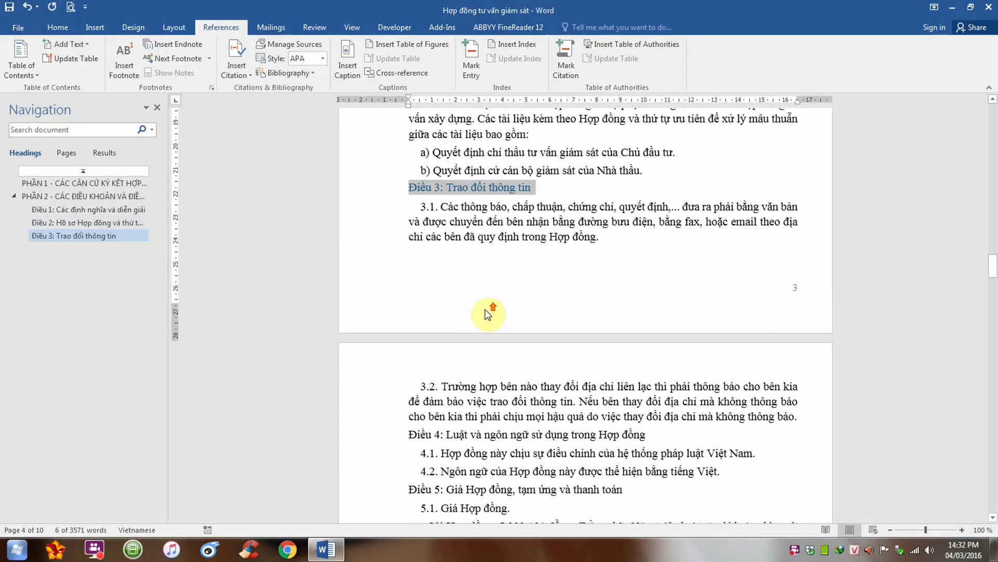
{"action": "scroll", "coordinate": [395, 239], "scroll_direction": "up", "scroll_amount": 1}
{"action": "scroll", "coordinate": [394, 235], "scroll_direction": "down", "scroll_amount": 1}
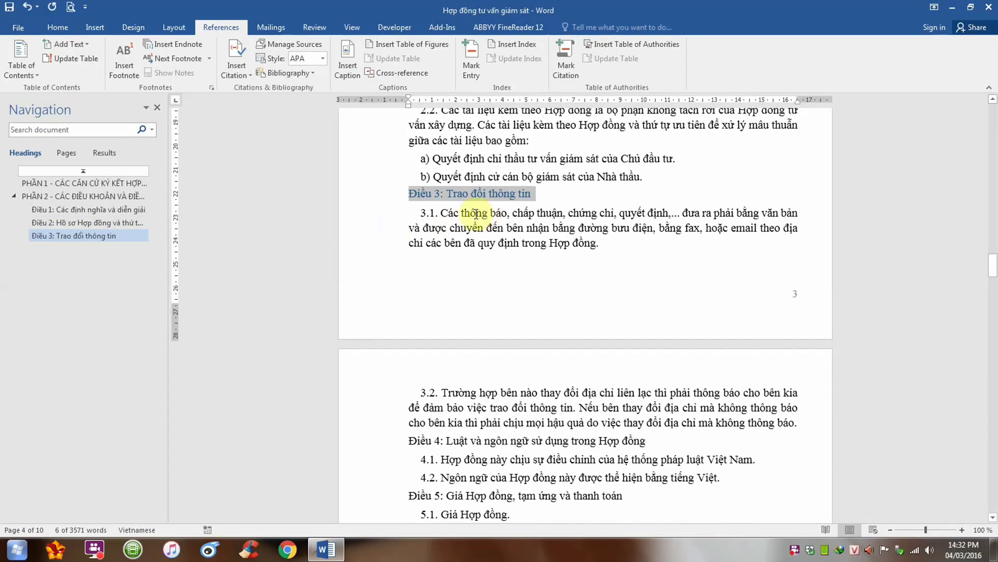
- Select the clause 3.1 text and the clause 4.1 line, opening the contents levels list
{"action": "left_click_drag", "start_coordinate": [423, 213], "coordinate": [500, 396]}
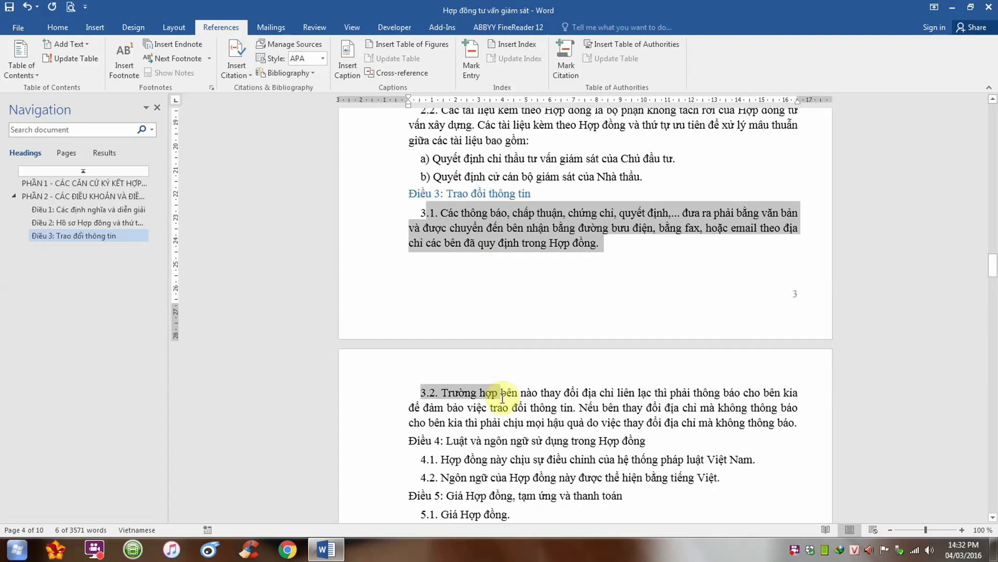
{"action": "scroll", "coordinate": [437, 356], "scroll_direction": "down", "scroll_amount": 2}
{"action": "scroll", "coordinate": [433, 299], "scroll_direction": "up", "scroll_amount": 2}
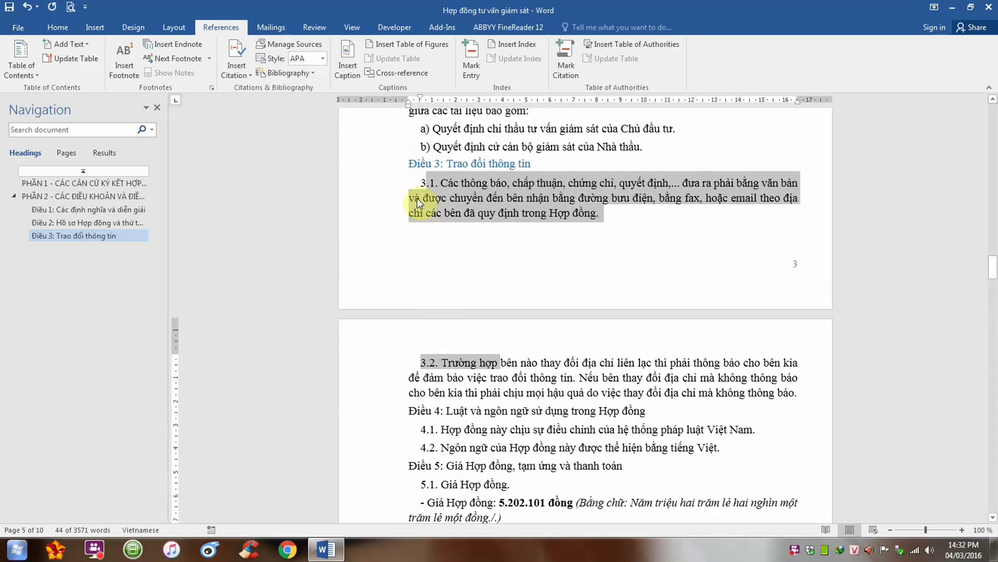
{"action": "left_click", "coordinate": [415, 180]}
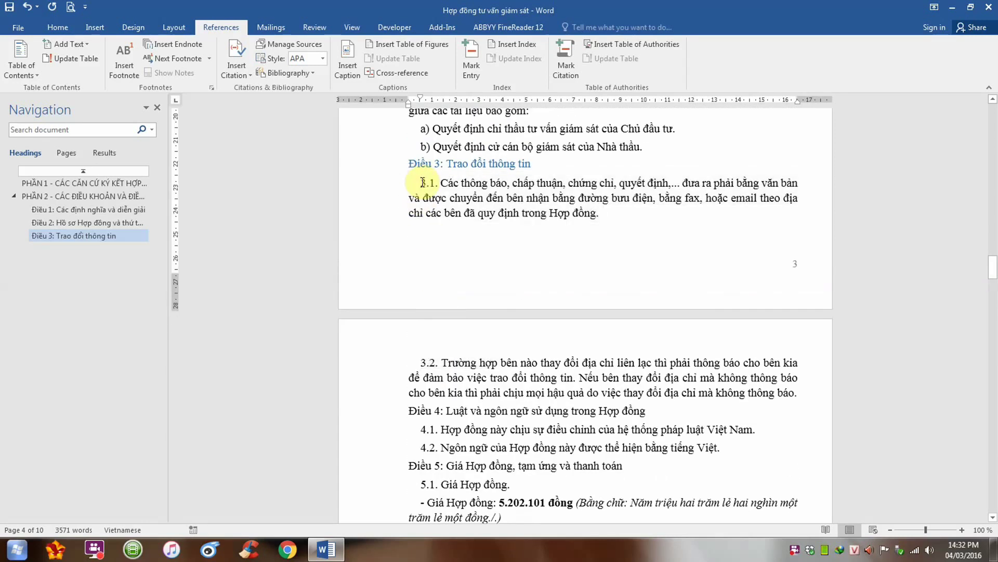
{"action": "left_click_drag", "start_coordinate": [422, 182], "coordinate": [522, 183]}
{"action": "scroll", "coordinate": [528, 268], "scroll_direction": "down", "scroll_amount": 3}
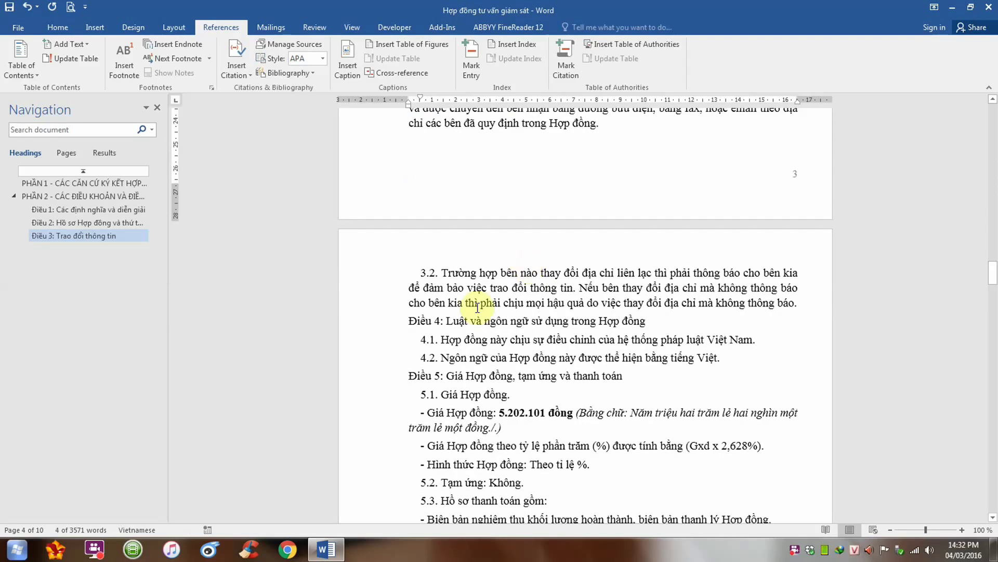
{"action": "left_click_drag", "start_coordinate": [451, 338], "coordinate": [757, 338]}
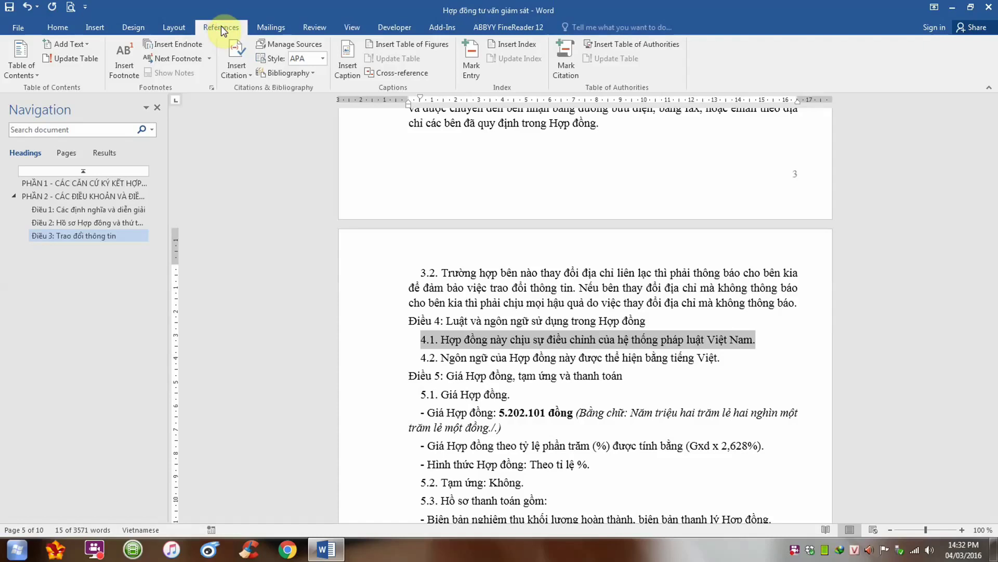
{"action": "left_click", "coordinate": [67, 44]}
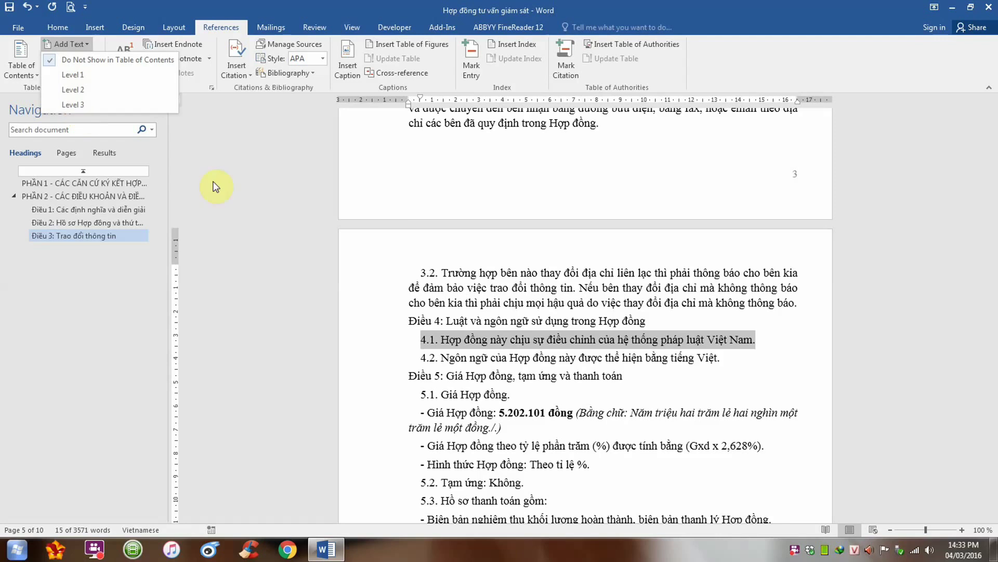
- Reselect the Điều 3 heading and confirm it now carries the Heading 2 style
{"action": "scroll", "coordinate": [445, 323], "scroll_direction": "up", "scroll_amount": 2}
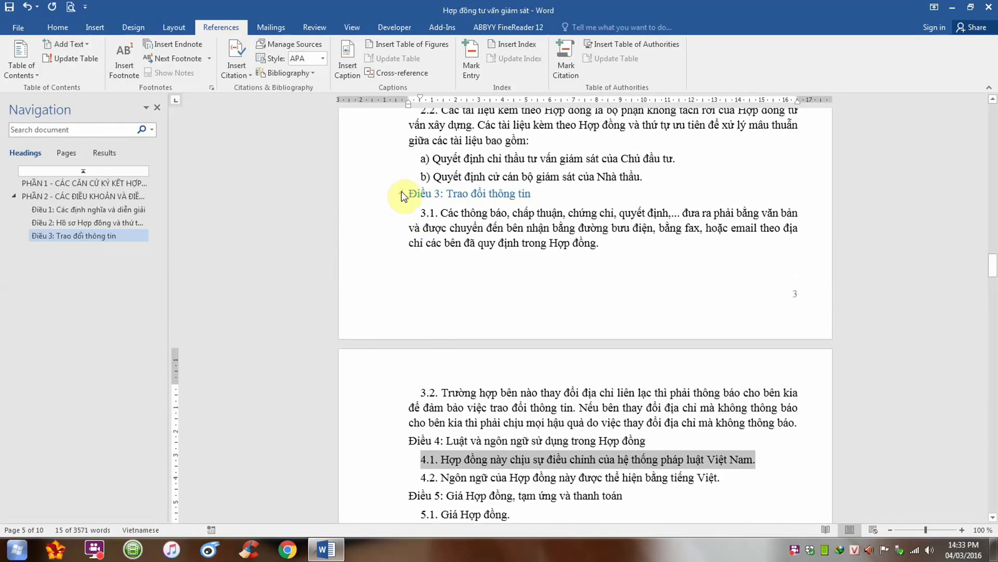
{"action": "left_click_drag", "start_coordinate": [409, 192], "coordinate": [531, 193]}
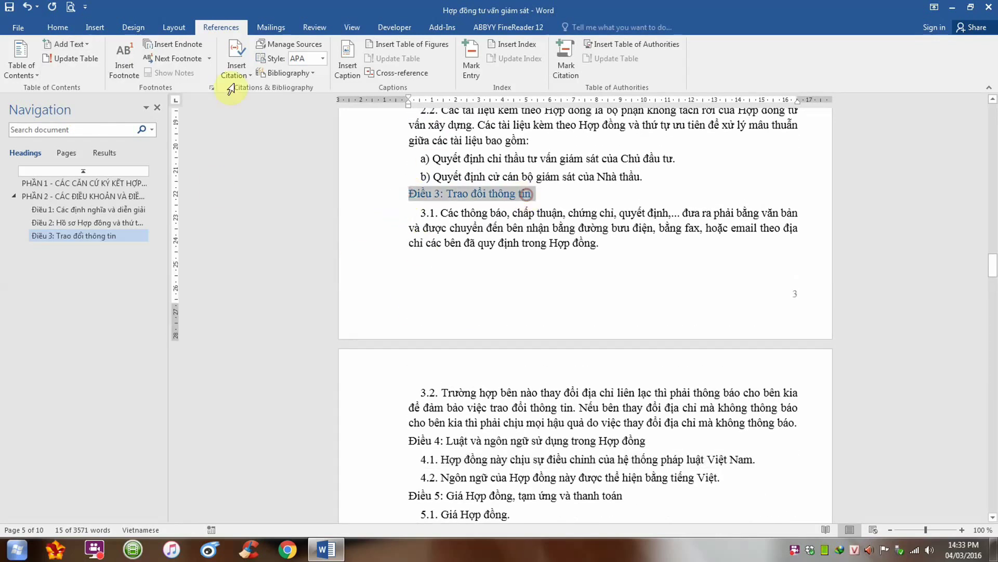
{"action": "left_click", "coordinate": [64, 29]}
{"action": "scroll", "coordinate": [479, 346], "scroll_direction": "down", "scroll_amount": 5}
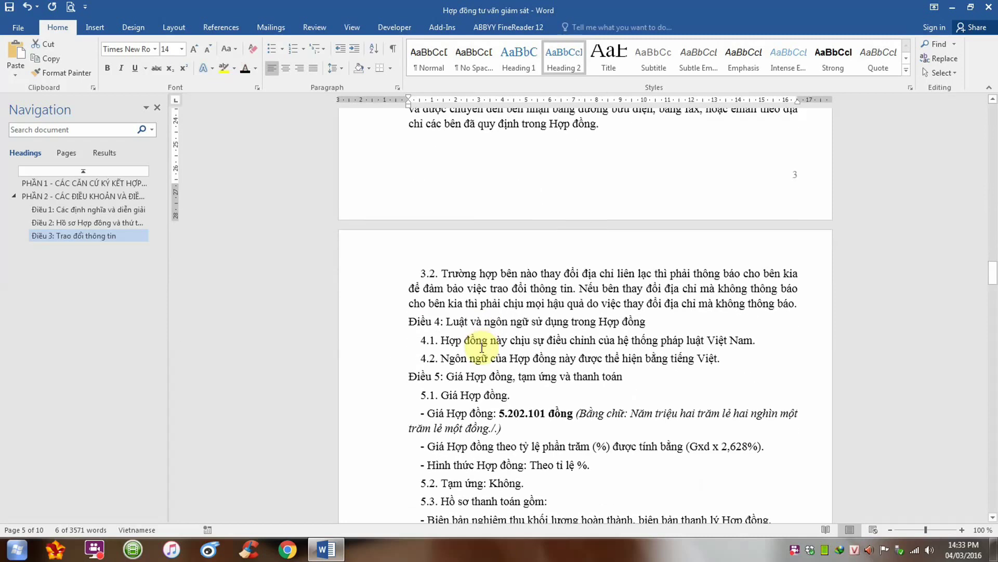
- Add the Điều 4 and Điều 5 heading lines to the table of contents at Level 2
{"action": "left_click_drag", "start_coordinate": [409, 292], "coordinate": [644, 291]}
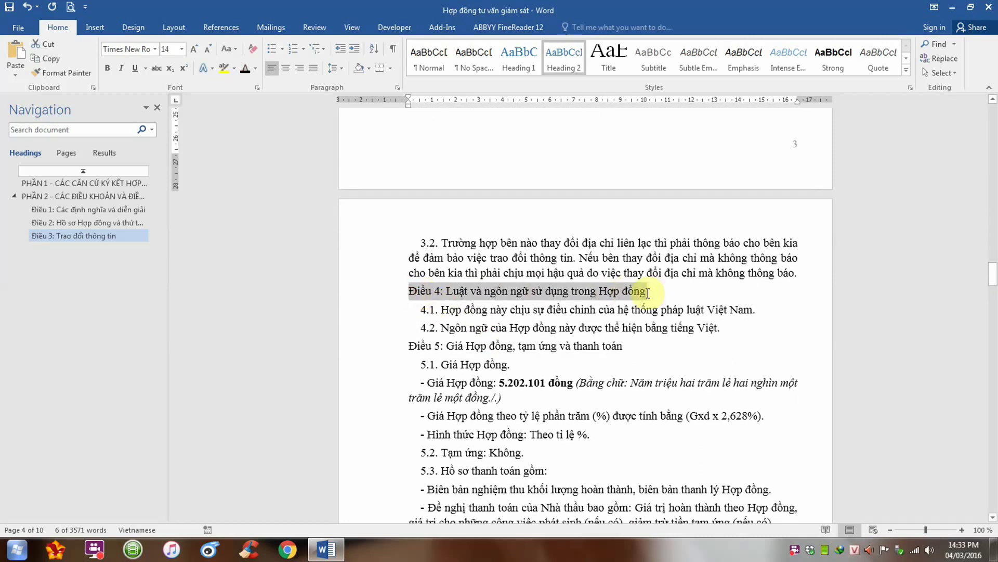
{"action": "left_click", "coordinate": [232, 32]}
{"action": "left_click", "coordinate": [78, 45]}
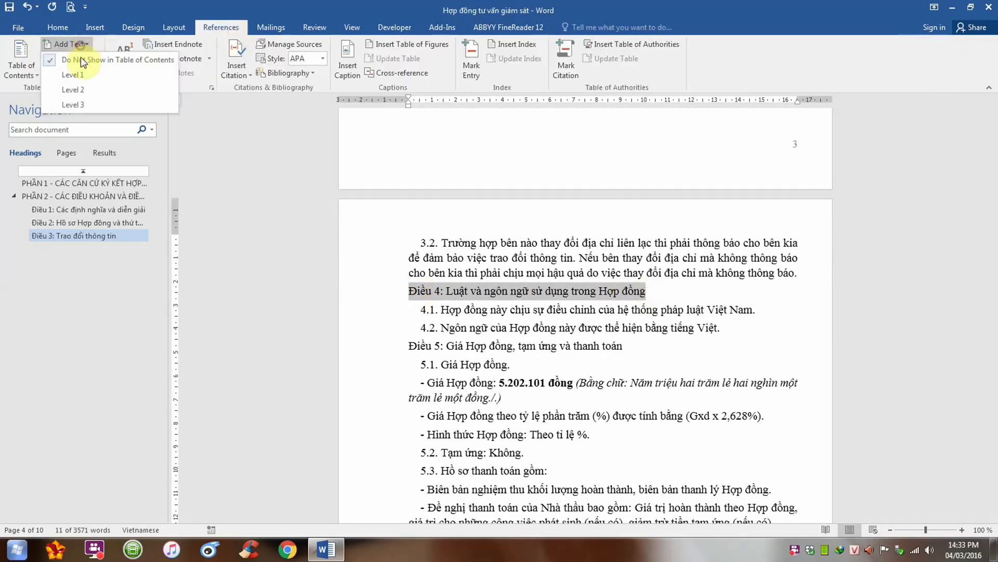
{"action": "left_click", "coordinate": [73, 90]}
{"action": "scroll", "coordinate": [448, 276], "scroll_direction": "down", "scroll_amount": 3}
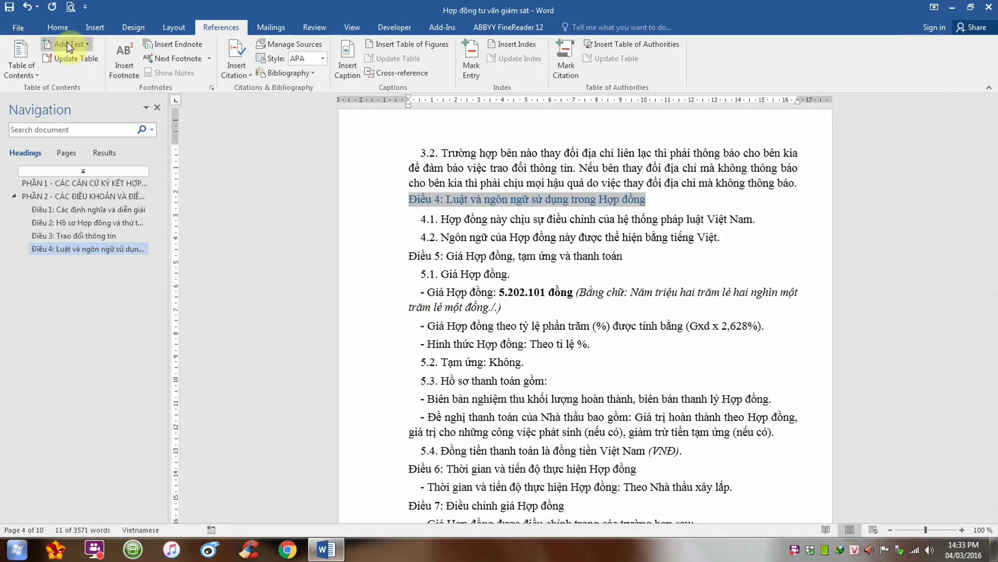
{"action": "left_click", "coordinate": [58, 27]}
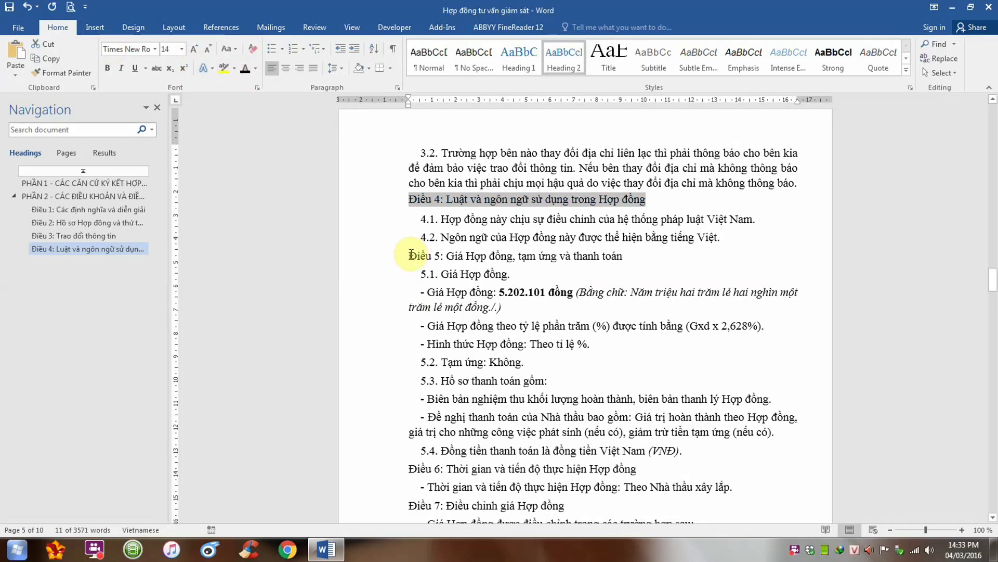
{"action": "left_click_drag", "start_coordinate": [409, 255], "coordinate": [625, 255]}
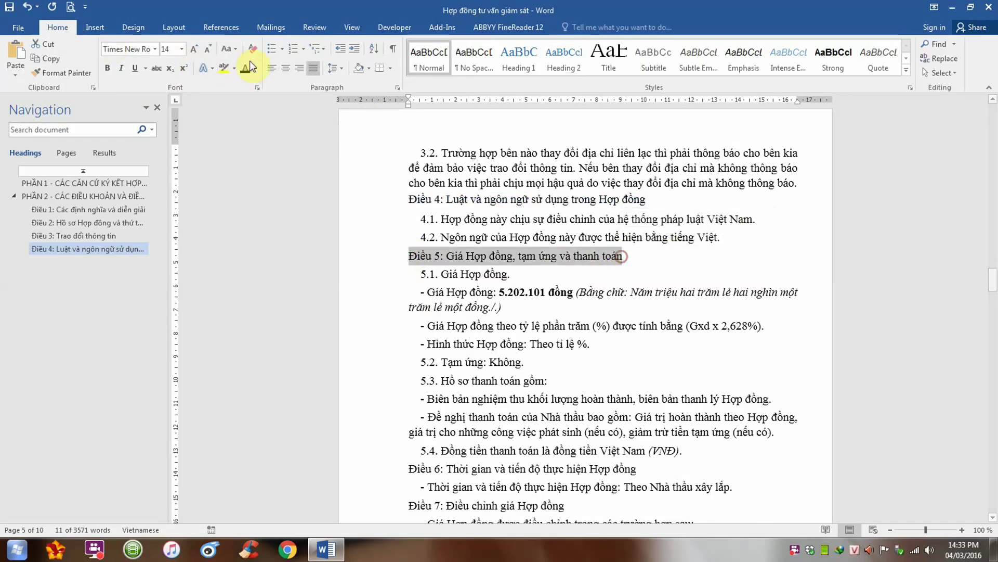
{"action": "left_click", "coordinate": [221, 27]}
{"action": "left_click", "coordinate": [74, 52]}
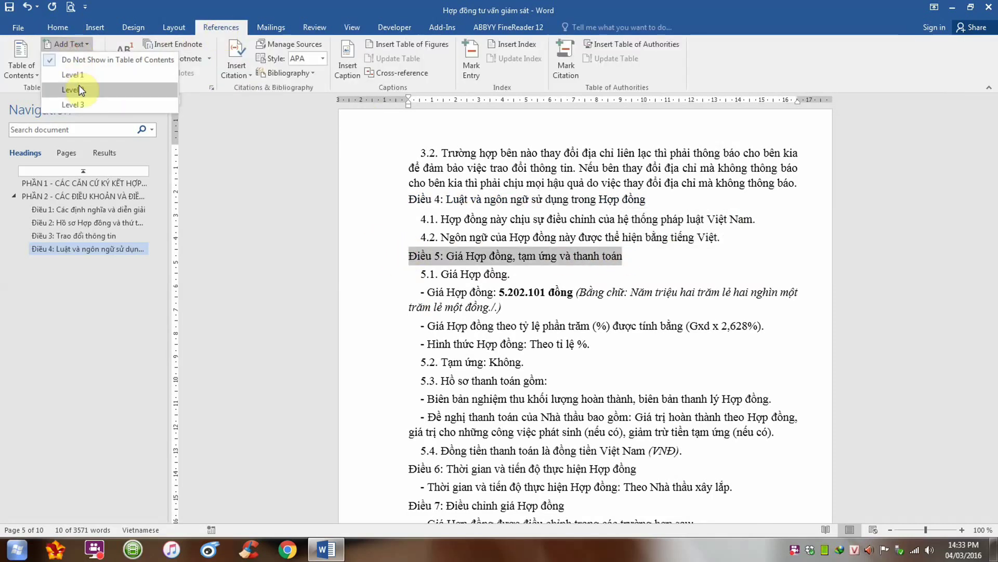
{"action": "left_click", "coordinate": [65, 78]}
{"action": "left_click", "coordinate": [59, 27]}
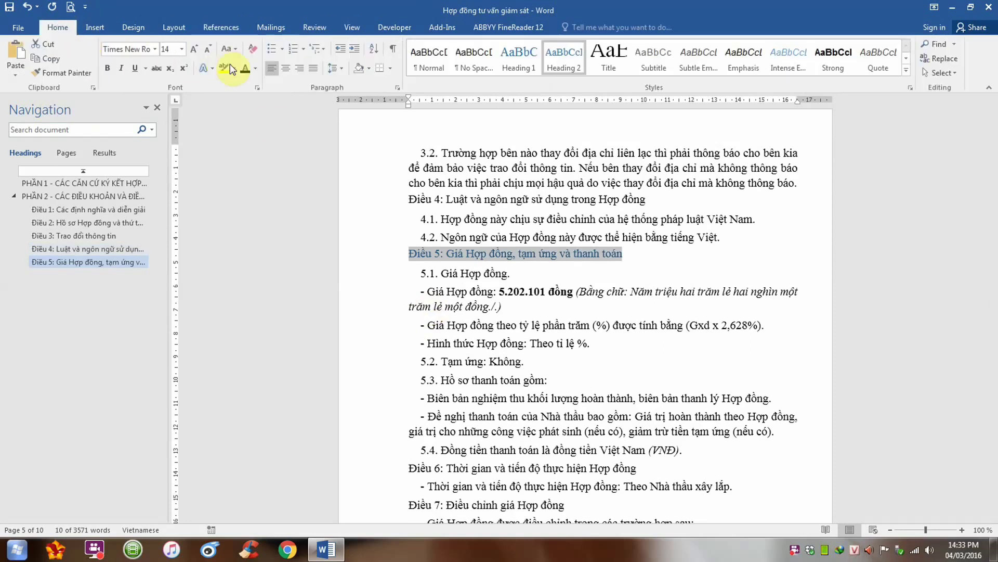
{"action": "scroll", "coordinate": [417, 265], "scroll_direction": "down", "scroll_amount": 5}
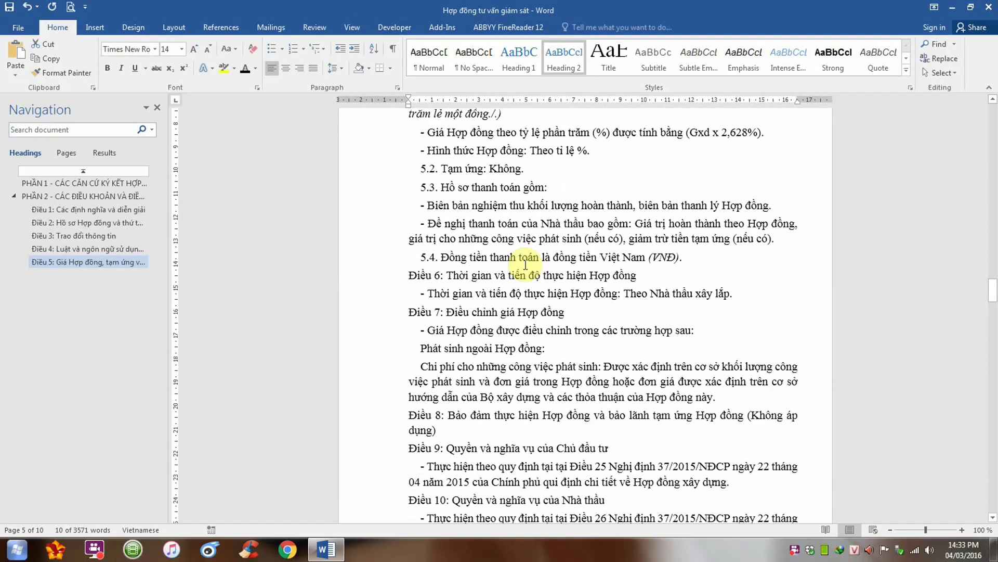
- Add the Điều 6 and Điều 7 heading lines to the table of contents at Level 2
{"action": "left_click_drag", "start_coordinate": [416, 265], "coordinate": [643, 257]}
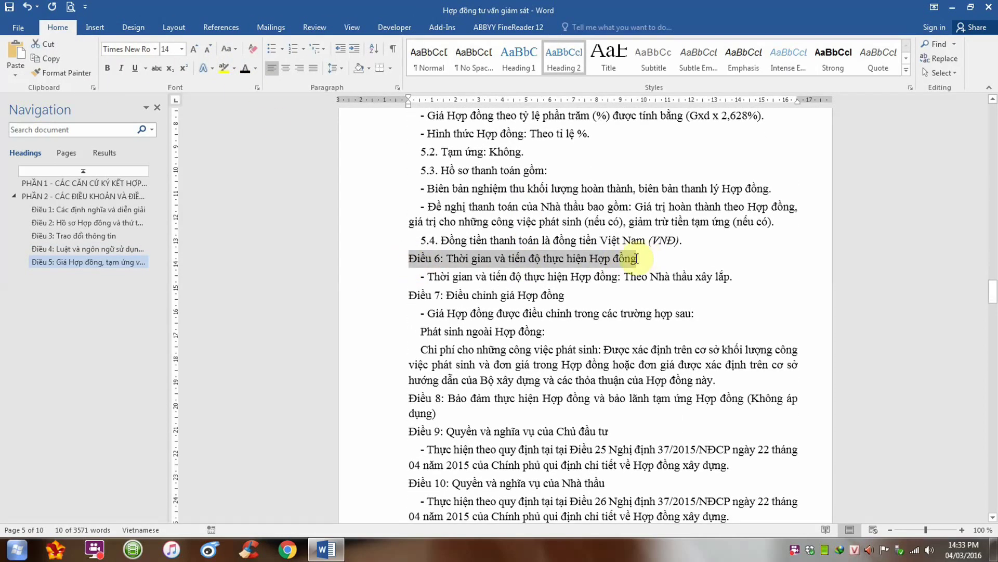
{"action": "left_click", "coordinate": [209, 29]}
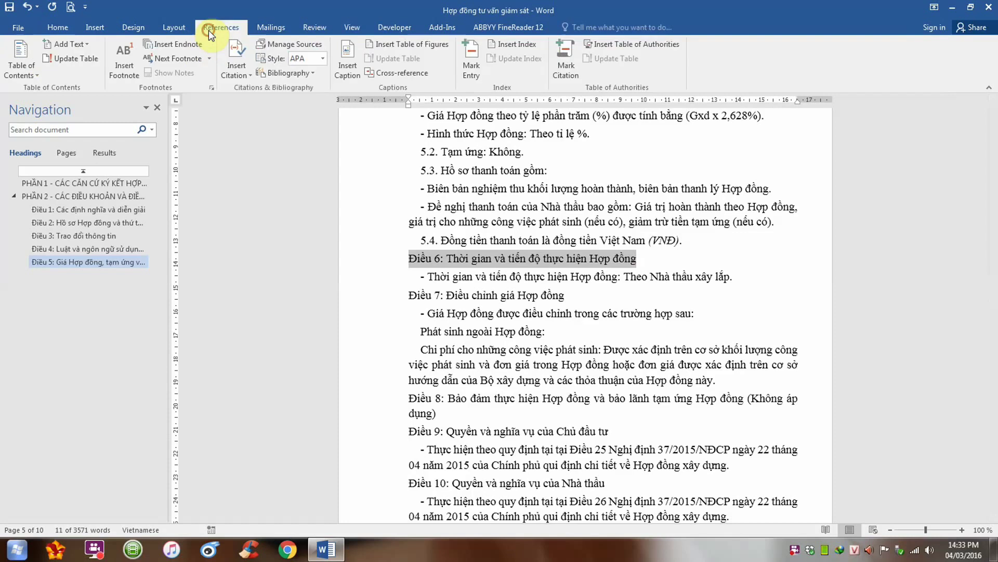
{"action": "left_click", "coordinate": [64, 48]}
{"action": "left_click", "coordinate": [66, 84]}
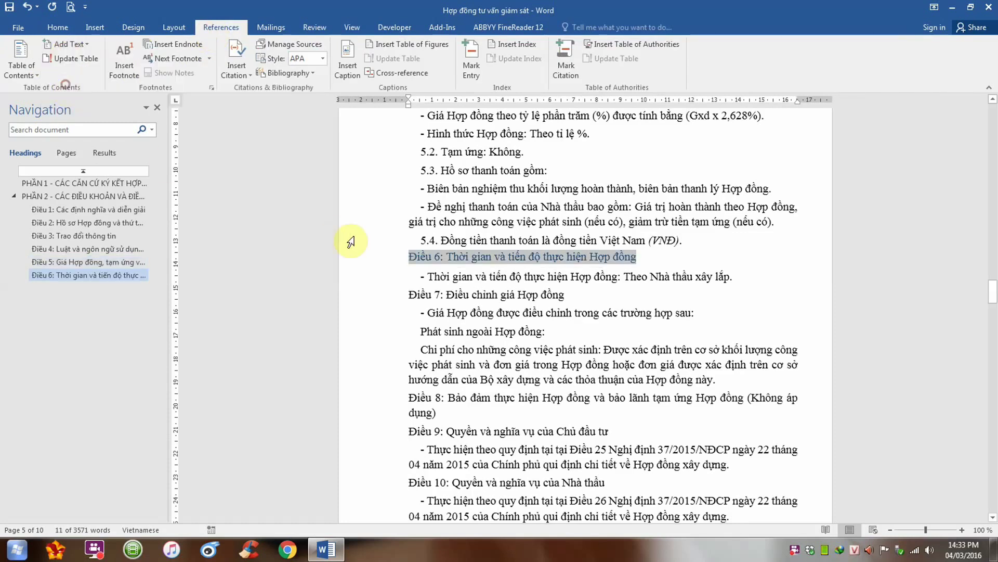
{"action": "left_click", "coordinate": [65, 29]}
{"action": "scroll", "coordinate": [520, 260], "scroll_direction": "down", "scroll_amount": 2}
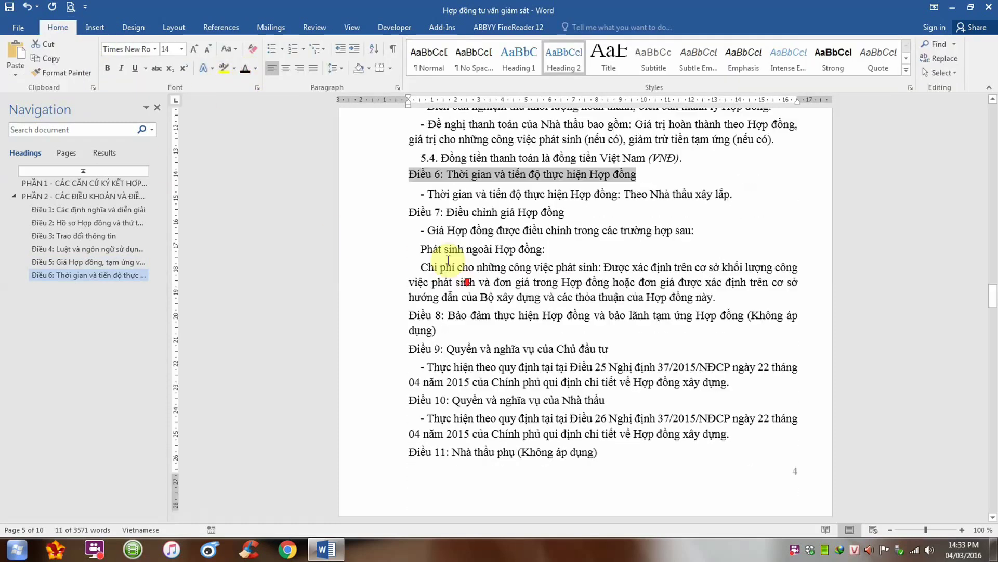
{"action": "left_click_drag", "start_coordinate": [410, 204], "coordinate": [565, 207]}
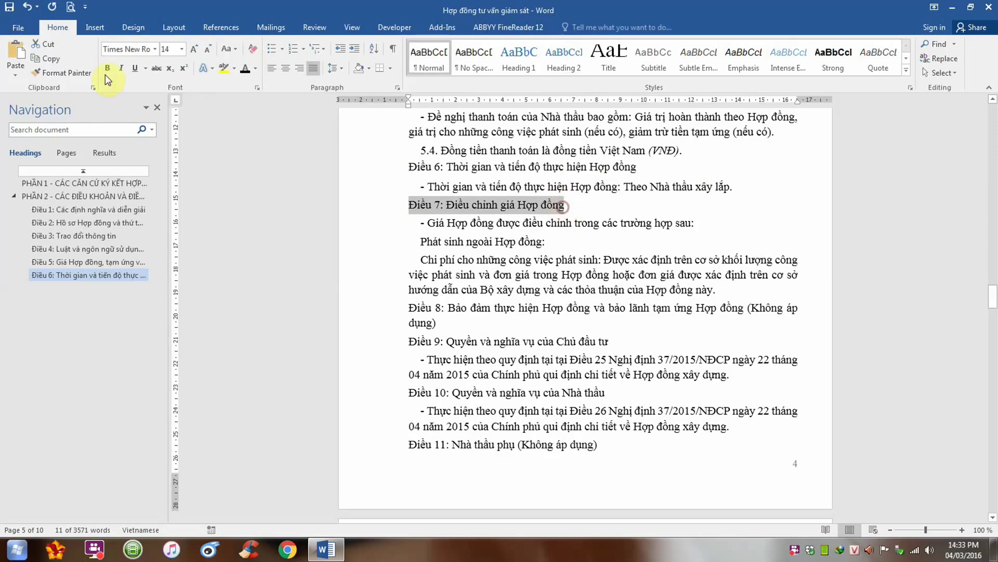
{"action": "left_click", "coordinate": [209, 26]}
{"action": "left_click", "coordinate": [68, 44]}
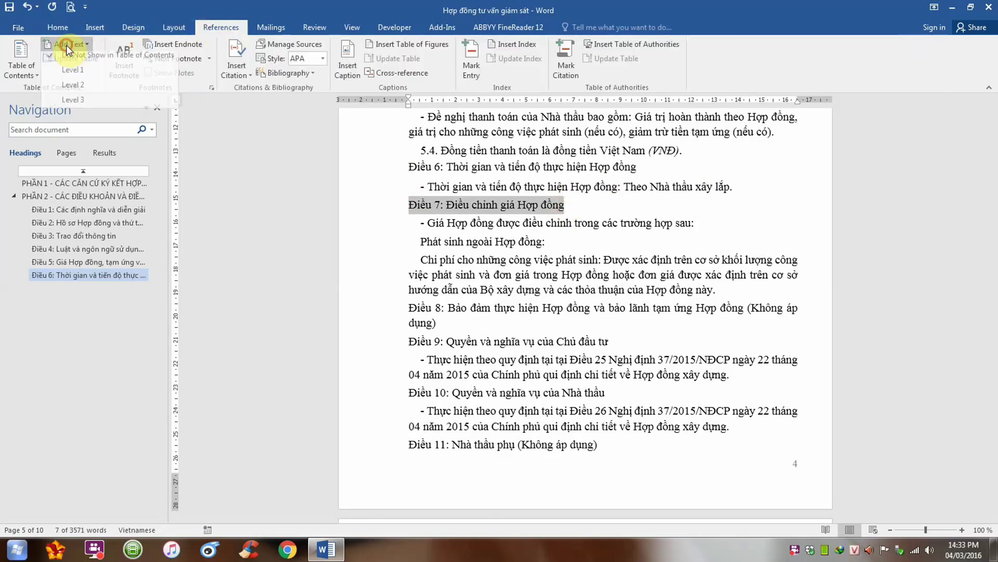
{"action": "left_click", "coordinate": [72, 83]}
{"action": "left_click", "coordinate": [66, 28]}
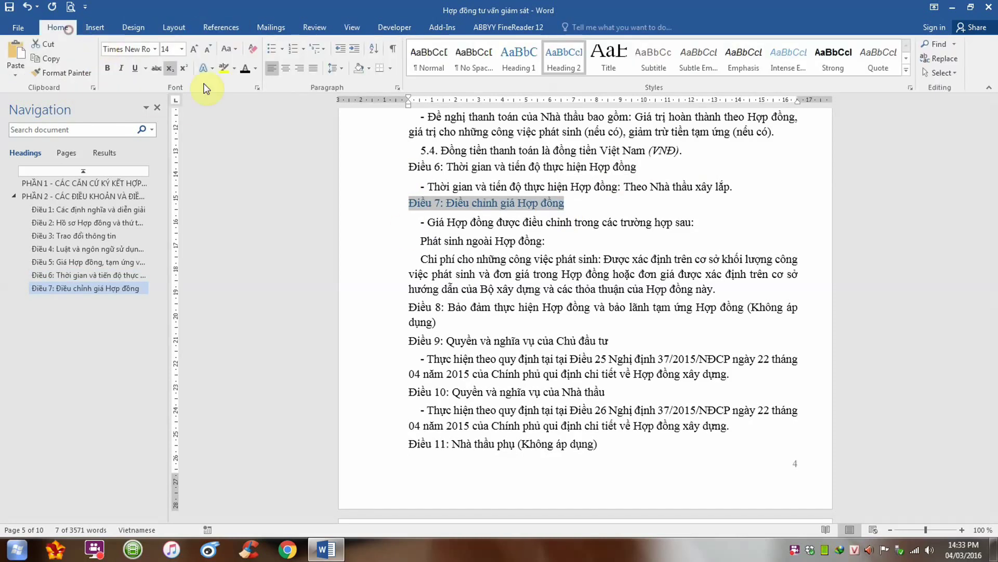
{"action": "left_click", "coordinate": [408, 340]}
{"action": "scroll", "coordinate": [409, 340], "scroll_direction": "down", "scroll_amount": 1}
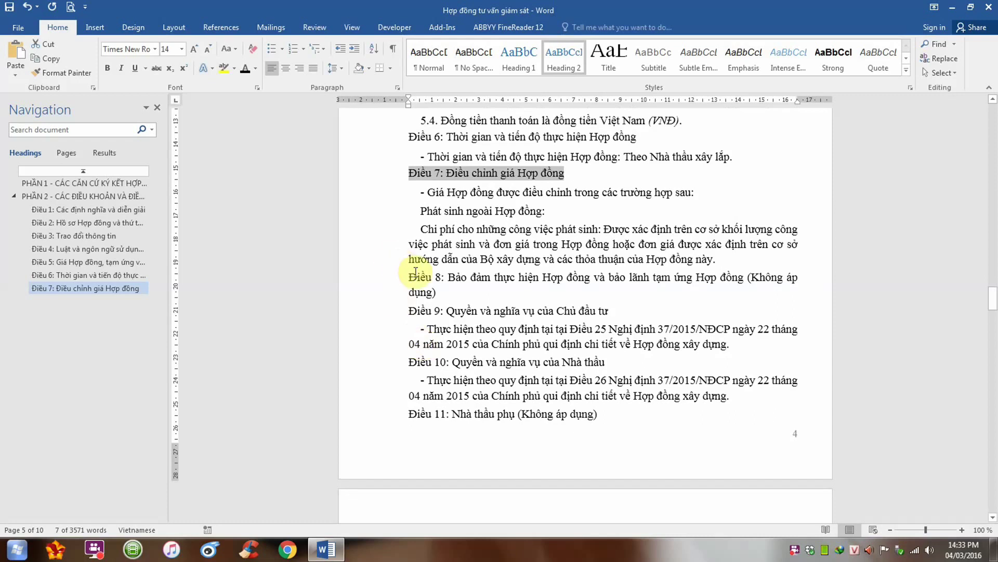
- Add the two-line Điều 8 heading and the Điều 9 heading as Level 2 entries
{"action": "left_click_drag", "start_coordinate": [411, 276], "coordinate": [436, 292]}
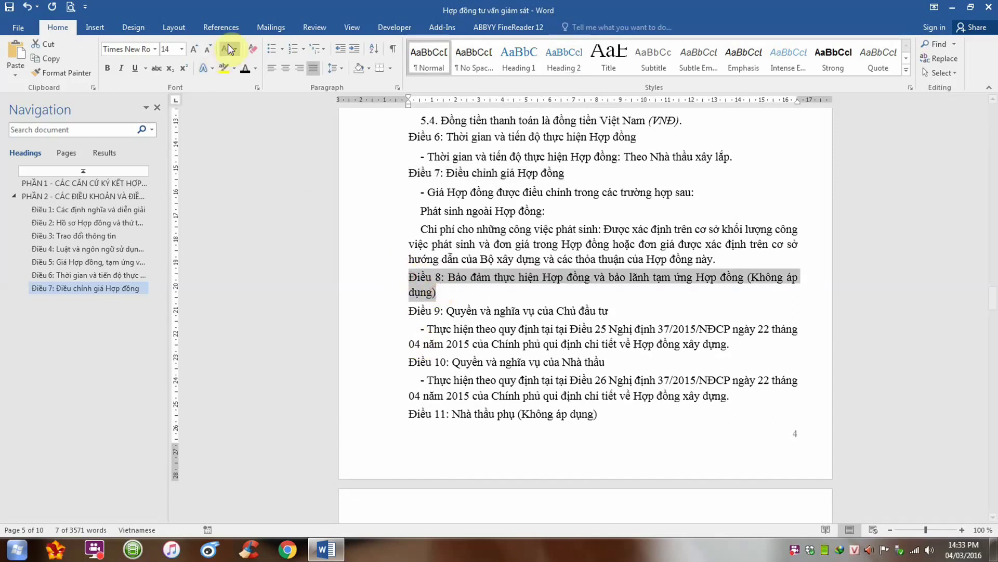
{"action": "left_click", "coordinate": [221, 27]}
{"action": "left_click", "coordinate": [87, 46]}
{"action": "left_click", "coordinate": [81, 83]}
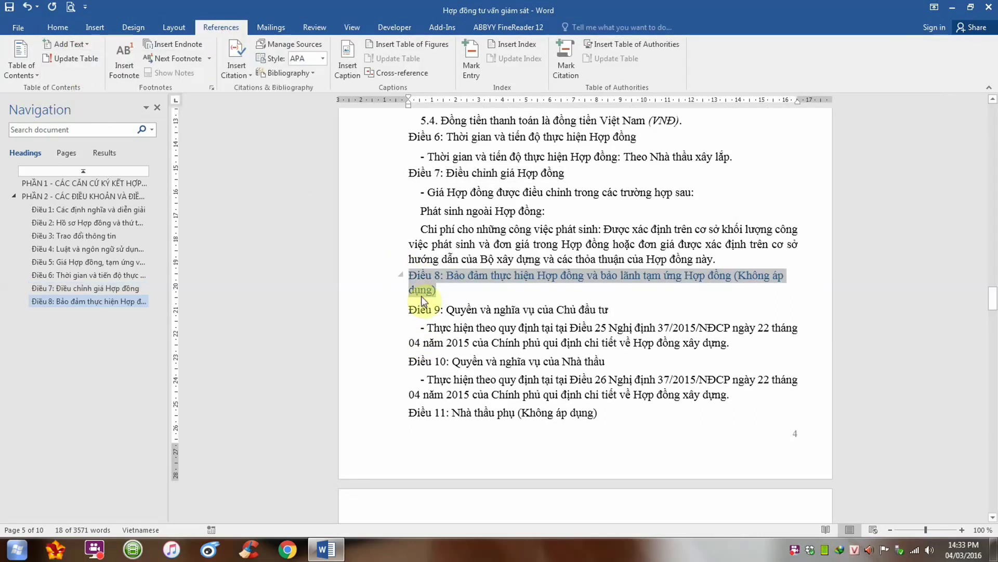
{"action": "left_click_drag", "start_coordinate": [412, 310], "coordinate": [603, 311]}
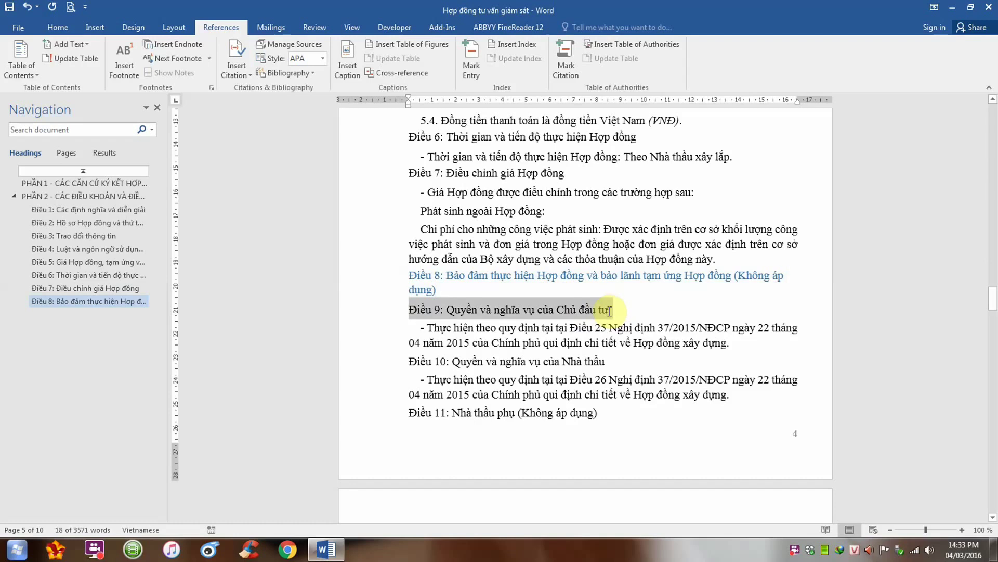
{"action": "left_click", "coordinate": [77, 44]}
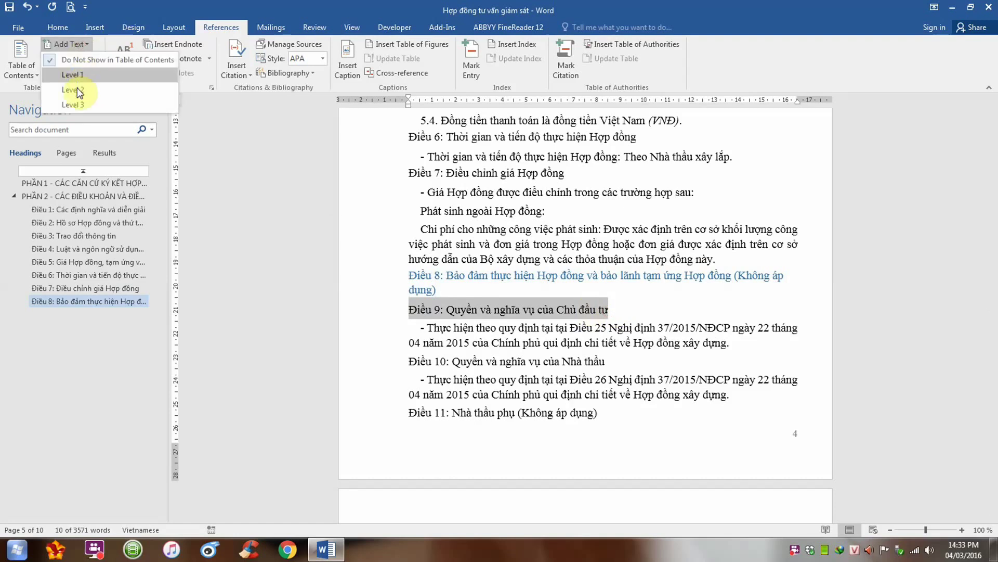
{"action": "left_click", "coordinate": [78, 91]}
{"action": "left_click", "coordinate": [58, 28]}
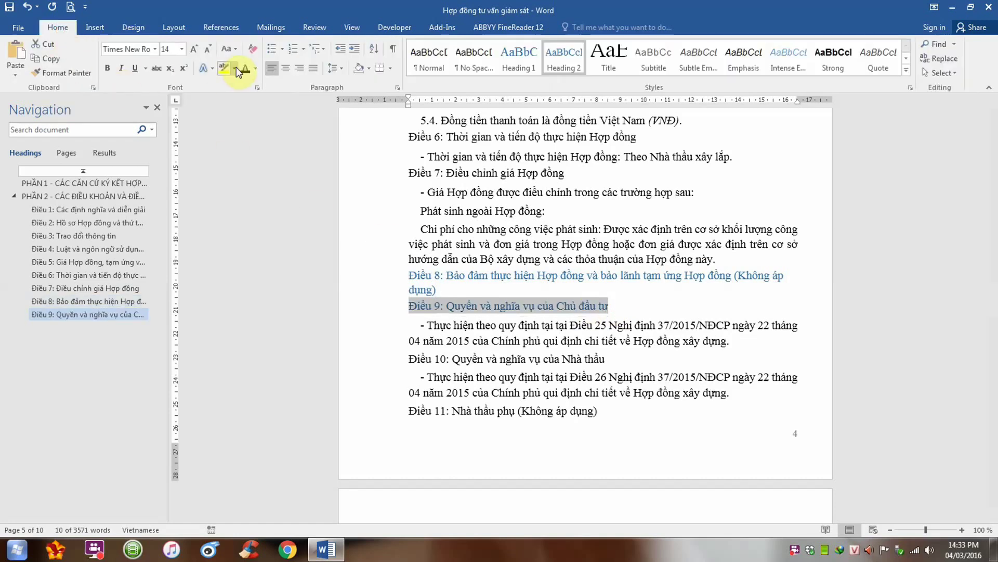
- Recheck the Điều 8 heading, then add Điều 10 to the table of contents at Level 2
{"action": "left_click_drag", "start_coordinate": [407, 275], "coordinate": [440, 288]}
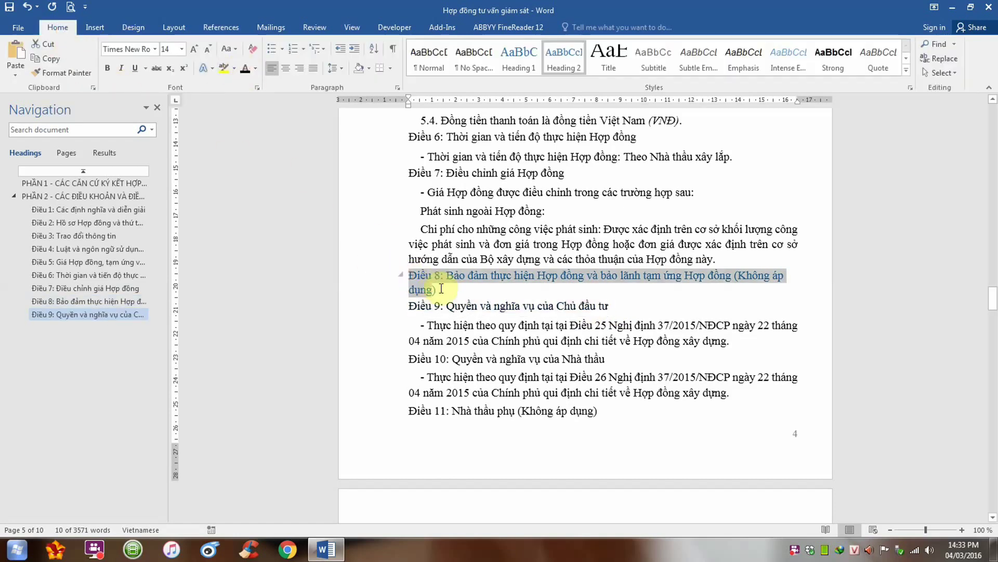
{"action": "scroll", "coordinate": [413, 319], "scroll_direction": "down", "scroll_amount": 5}
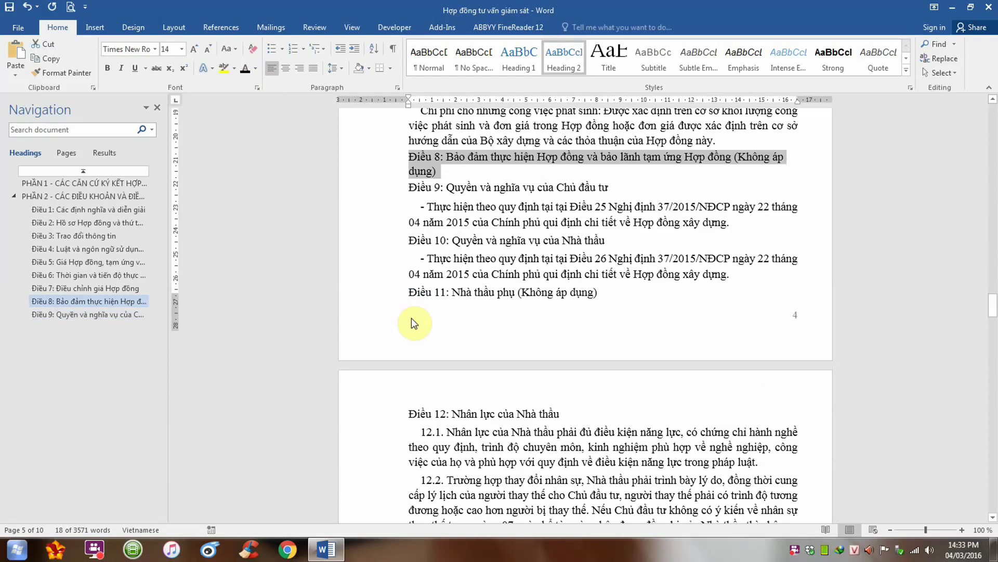
{"action": "scroll", "coordinate": [422, 192], "scroll_direction": "up", "scroll_amount": 1}
{"action": "left_click_drag", "start_coordinate": [408, 179], "coordinate": [596, 181]}
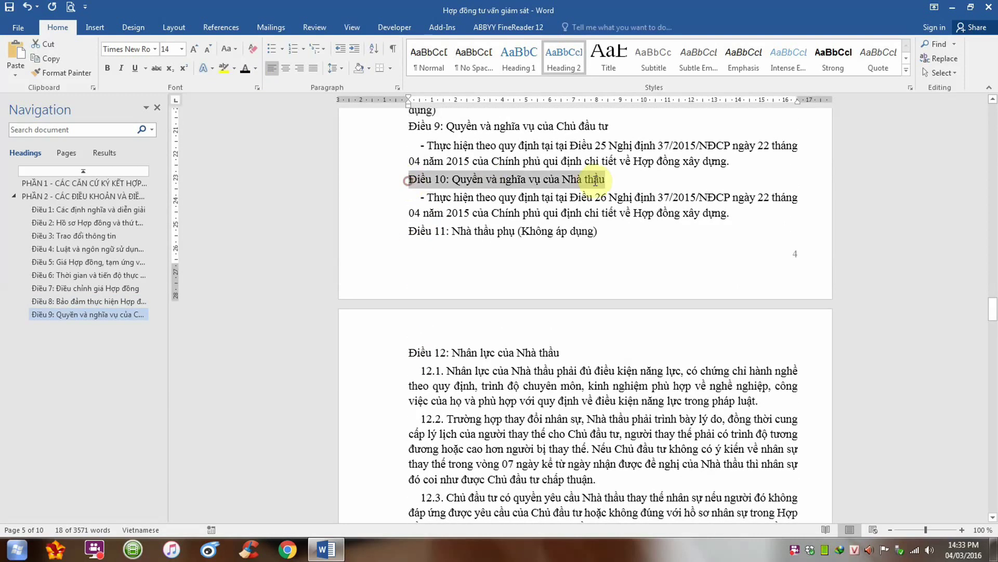
{"action": "left_click", "coordinate": [212, 29]}
{"action": "left_click", "coordinate": [68, 44]}
{"action": "left_click", "coordinate": [70, 84]}
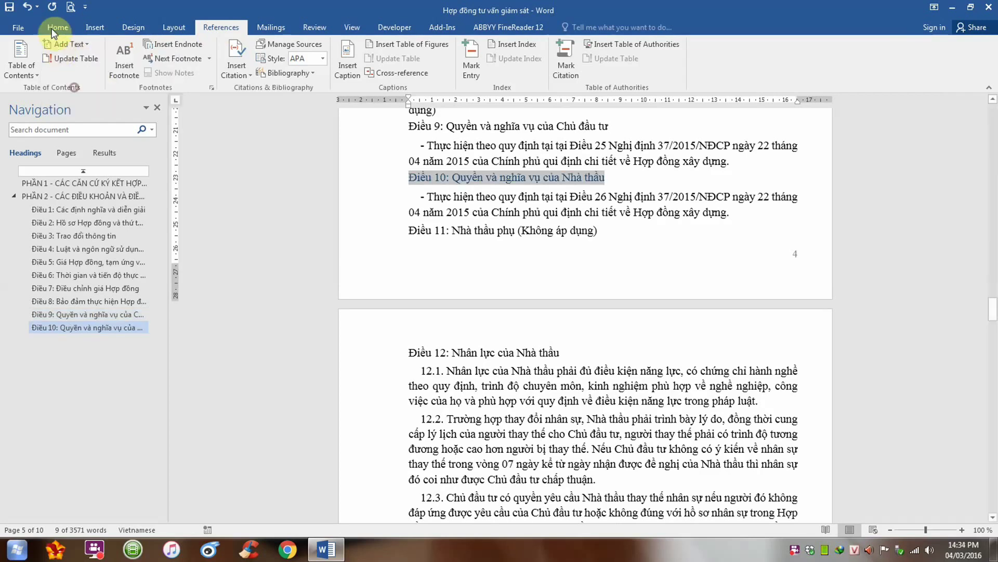
{"action": "left_click", "coordinate": [49, 27]}
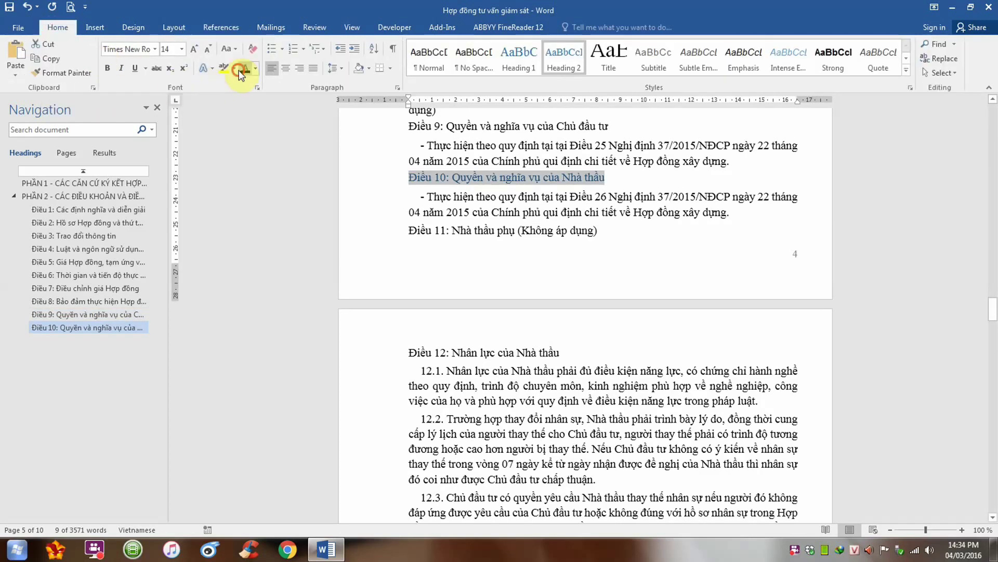
- Add the Điều 11 heading to the table of contents at Level 2 and color it black
{"action": "left_click_drag", "start_coordinate": [407, 230], "coordinate": [605, 231]}
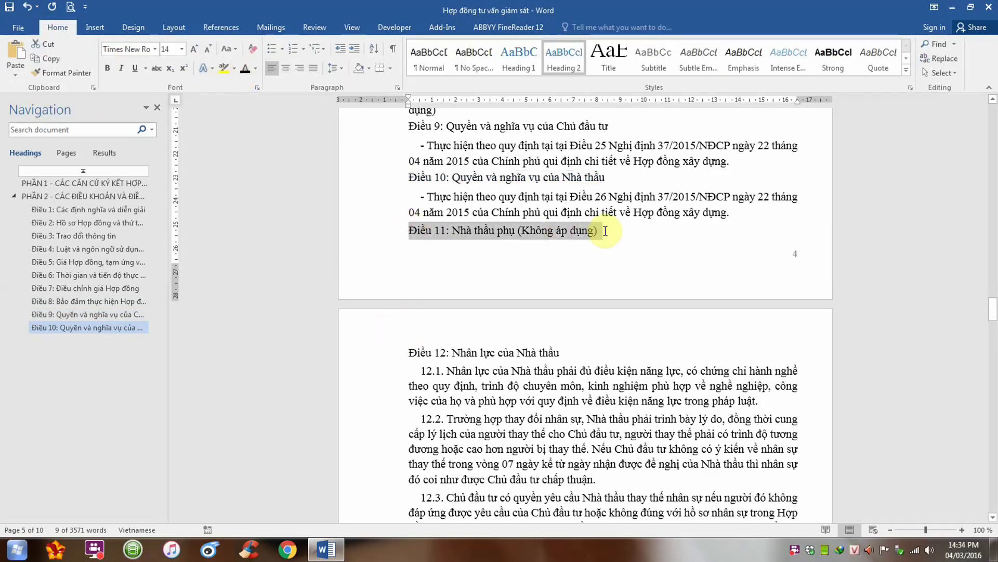
{"action": "left_click", "coordinate": [221, 27]}
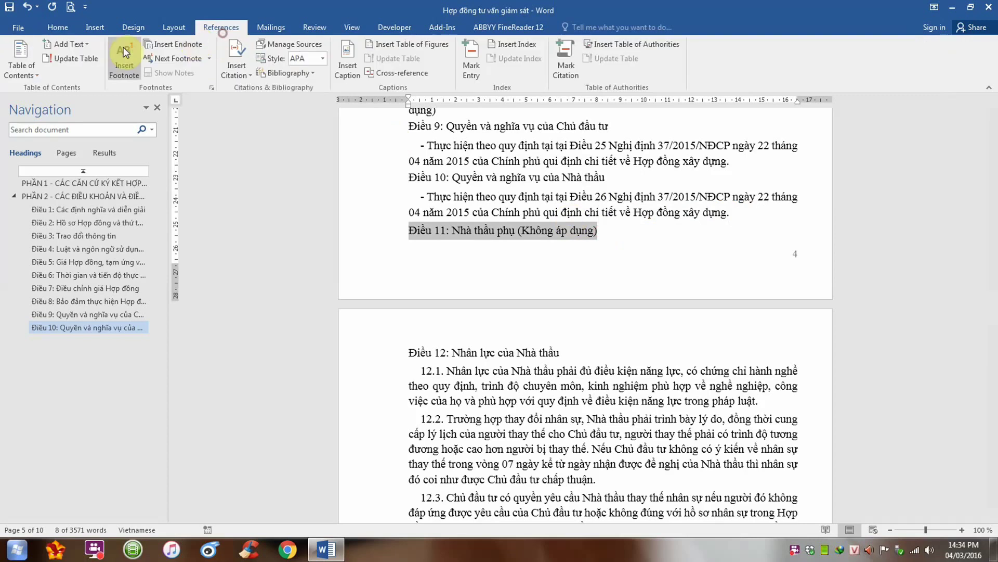
{"action": "left_click", "coordinate": [67, 44]}
{"action": "left_click", "coordinate": [78, 84]}
{"action": "left_click", "coordinate": [49, 27]}
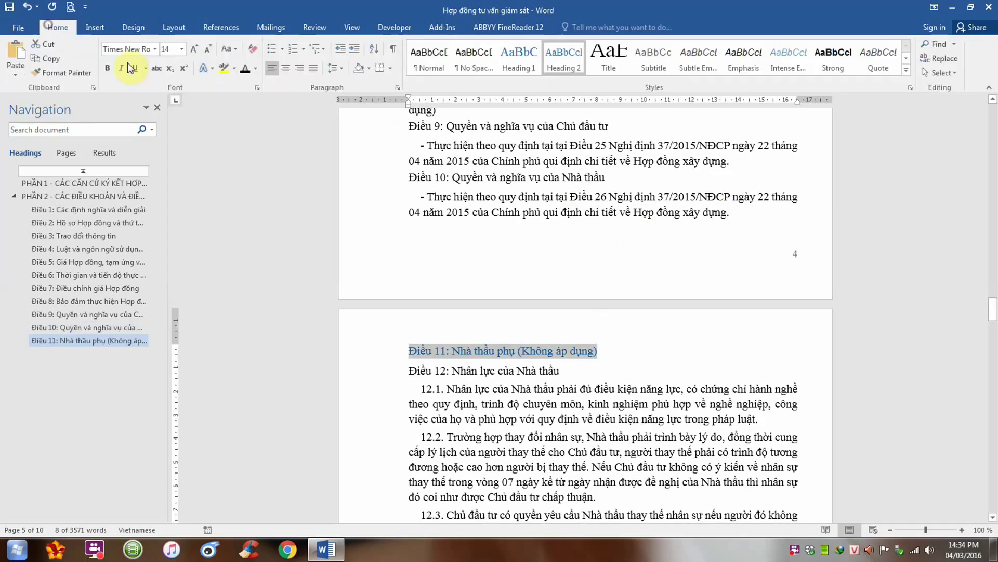
{"action": "left_click", "coordinate": [252, 70]}
- Add the Điều 12 heading to the table of contents at Level 2
{"action": "scroll", "coordinate": [487, 308], "scroll_direction": "down", "scroll_amount": 3}
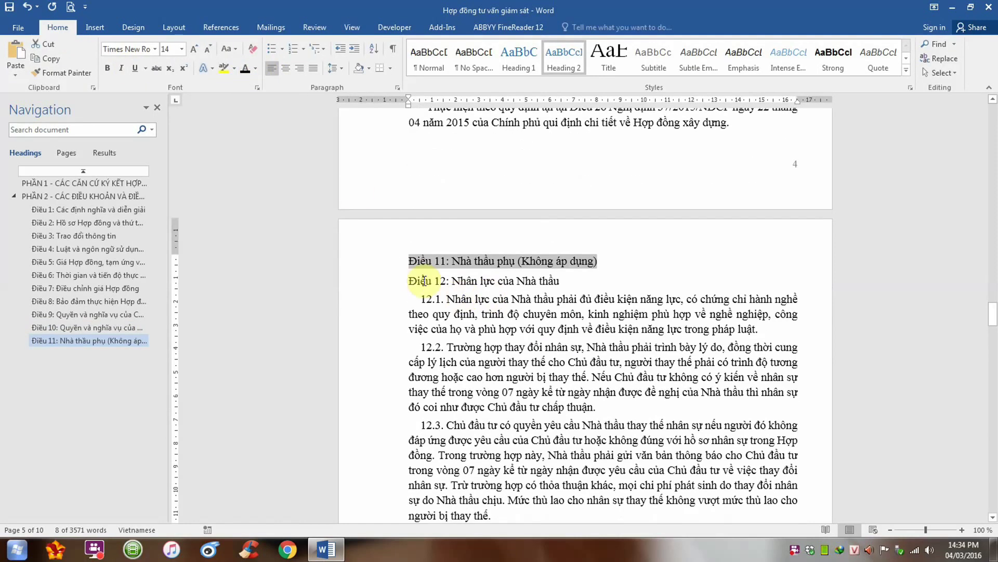
{"action": "left_click_drag", "start_coordinate": [407, 280], "coordinate": [567, 280]}
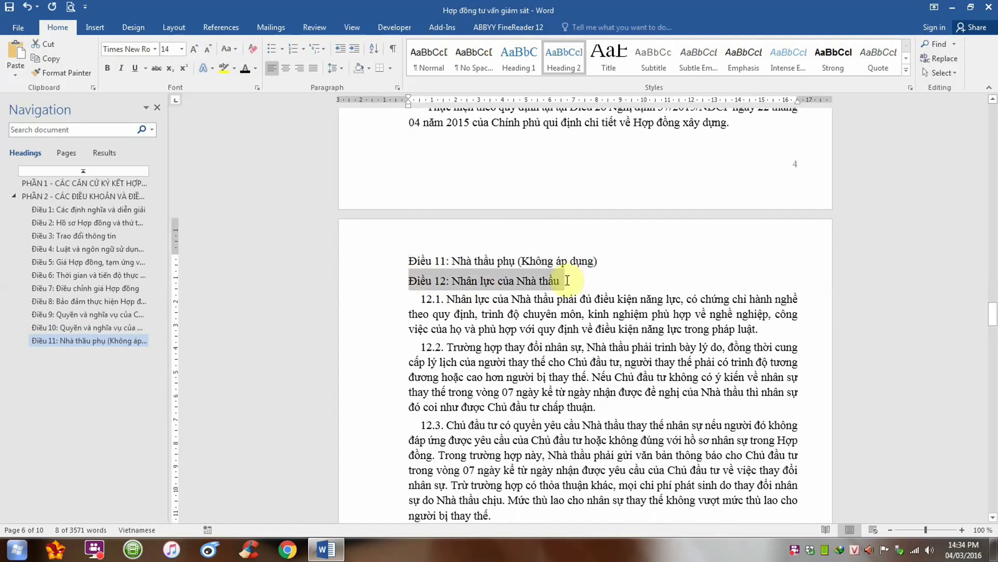
{"action": "left_click", "coordinate": [221, 27]}
{"action": "left_click", "coordinate": [73, 45]}
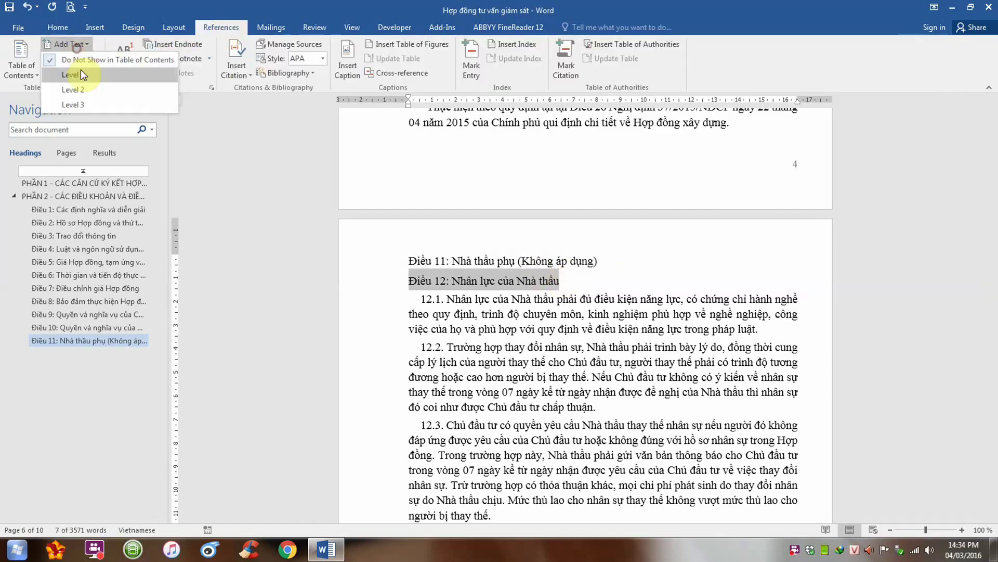
{"action": "left_click", "coordinate": [78, 89]}
{"action": "left_click", "coordinate": [58, 27]}
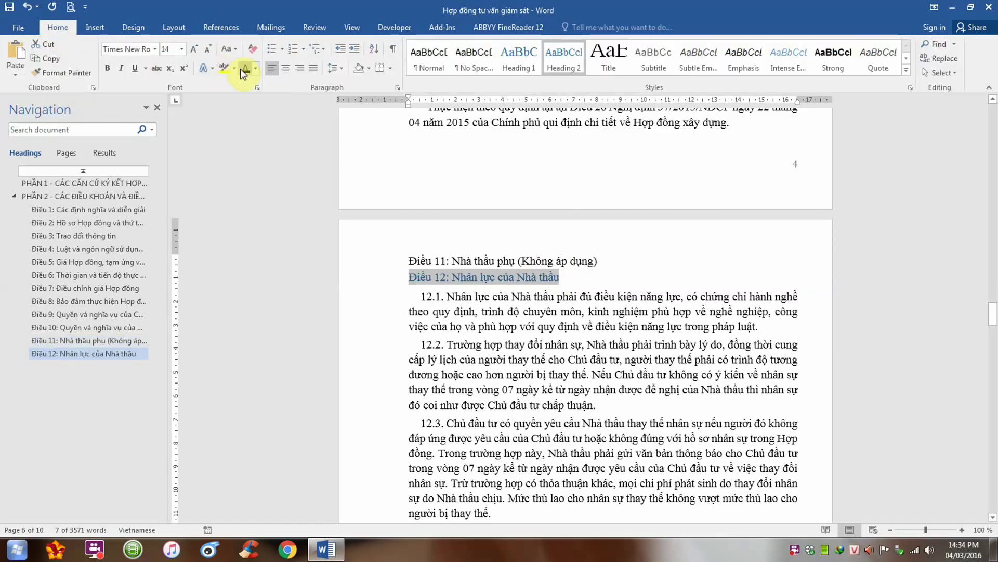
- Add the Điều 13 heading to the table of contents at Level 2
{"action": "scroll", "coordinate": [413, 229], "scroll_direction": "down", "scroll_amount": 3}
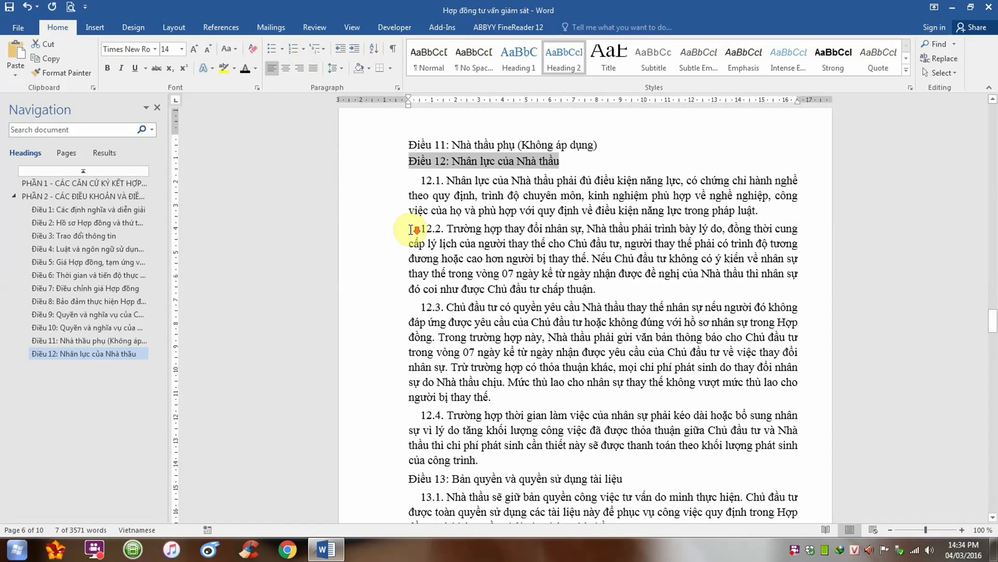
{"action": "scroll", "coordinate": [414, 239], "scroll_direction": "down", "scroll_amount": 1}
{"action": "scroll", "coordinate": [416, 260], "scroll_direction": "down", "scroll_amount": 1}
{"action": "scroll", "coordinate": [420, 287], "scroll_direction": "down", "scroll_amount": 3}
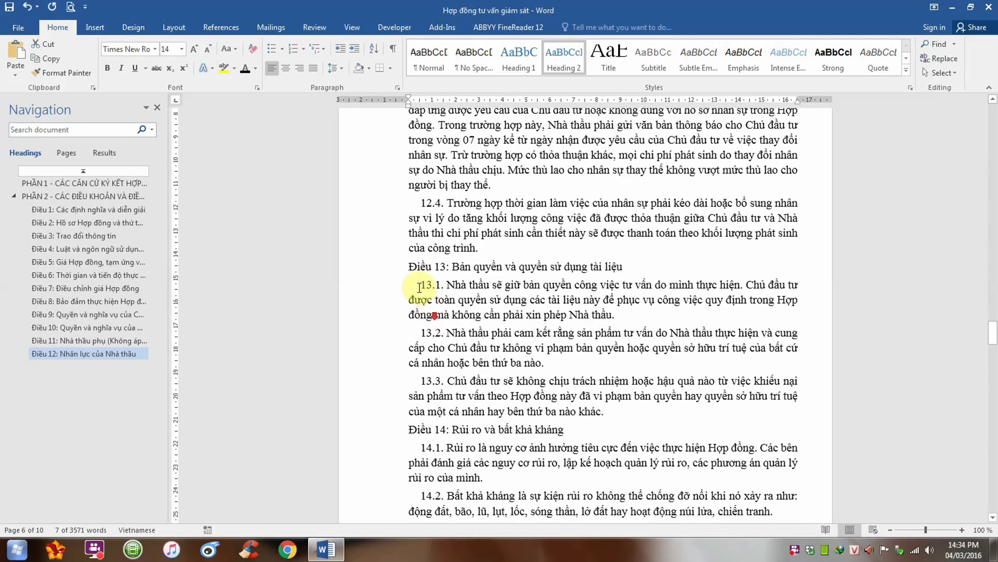
{"action": "left_click_drag", "start_coordinate": [410, 266], "coordinate": [661, 267]}
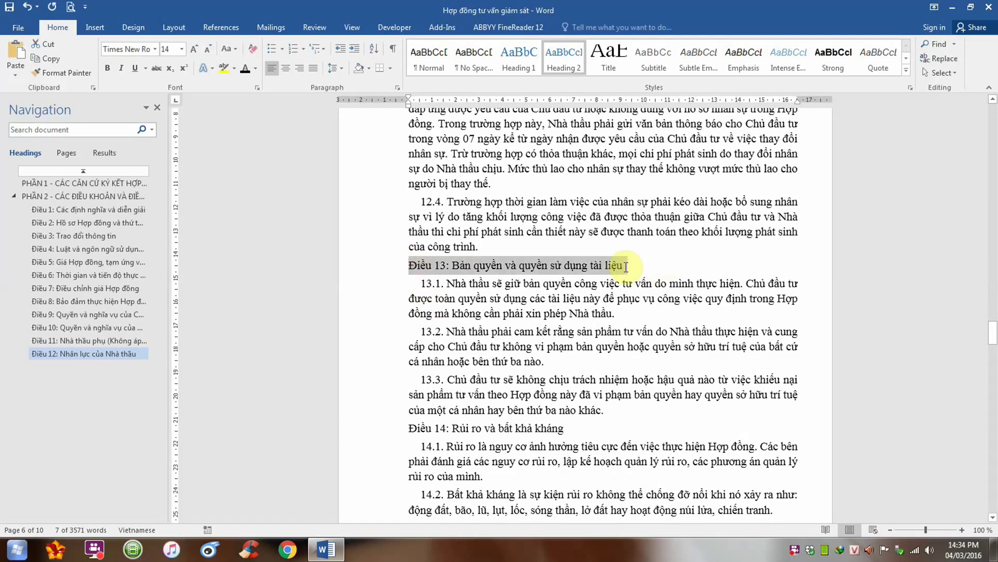
{"action": "left_click", "coordinate": [239, 28]}
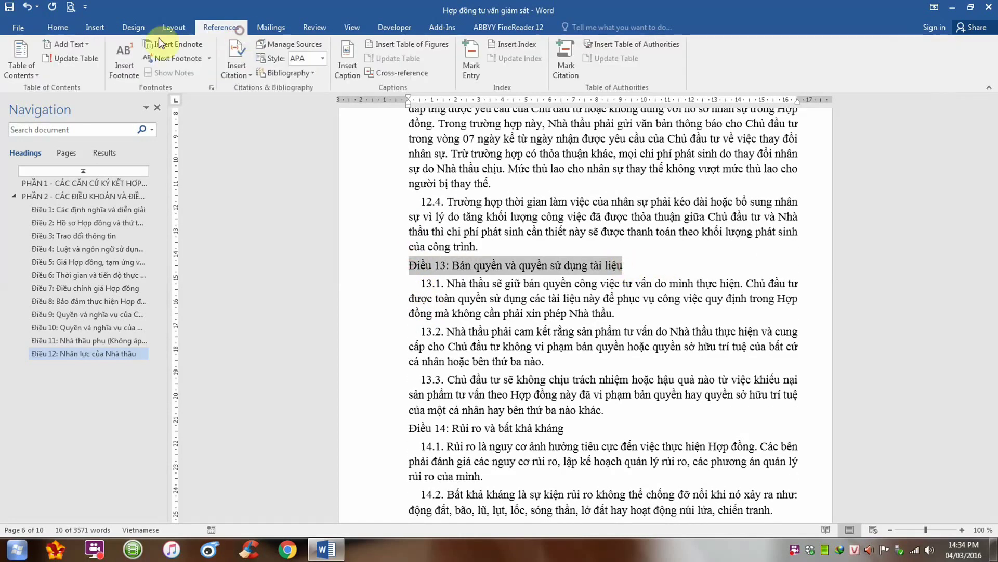
{"action": "left_click", "coordinate": [86, 44]}
{"action": "left_click", "coordinate": [79, 86]}
{"action": "left_click", "coordinate": [58, 27]}
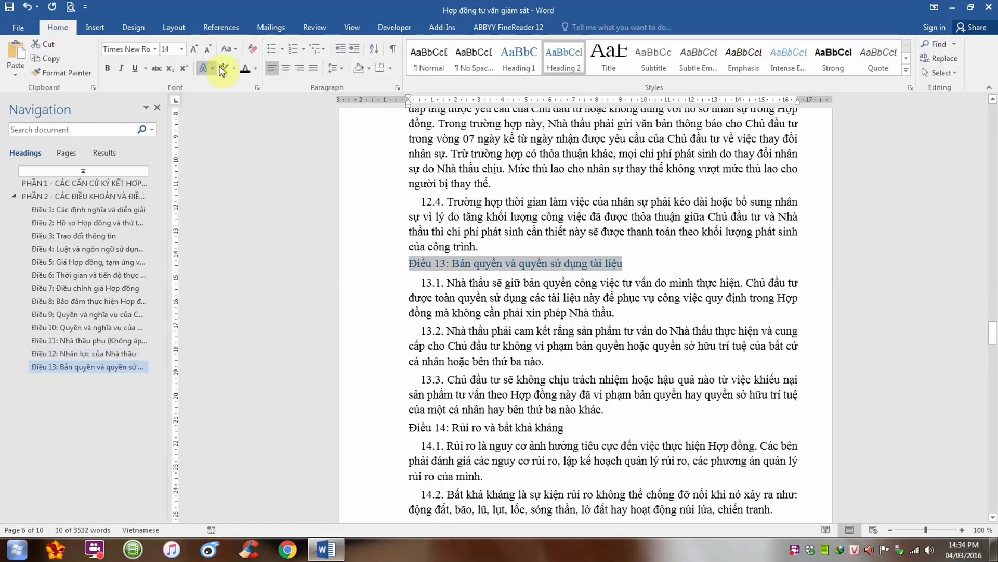
- Add the Điều 14 heading to the table of contents at Level 2
{"action": "scroll", "coordinate": [458, 364], "scroll_direction": "down", "scroll_amount": 2}
{"action": "scroll", "coordinate": [442, 416], "scroll_direction": "down", "scroll_amount": 1}
{"action": "scroll", "coordinate": [468, 338], "scroll_direction": "down", "scroll_amount": 1}
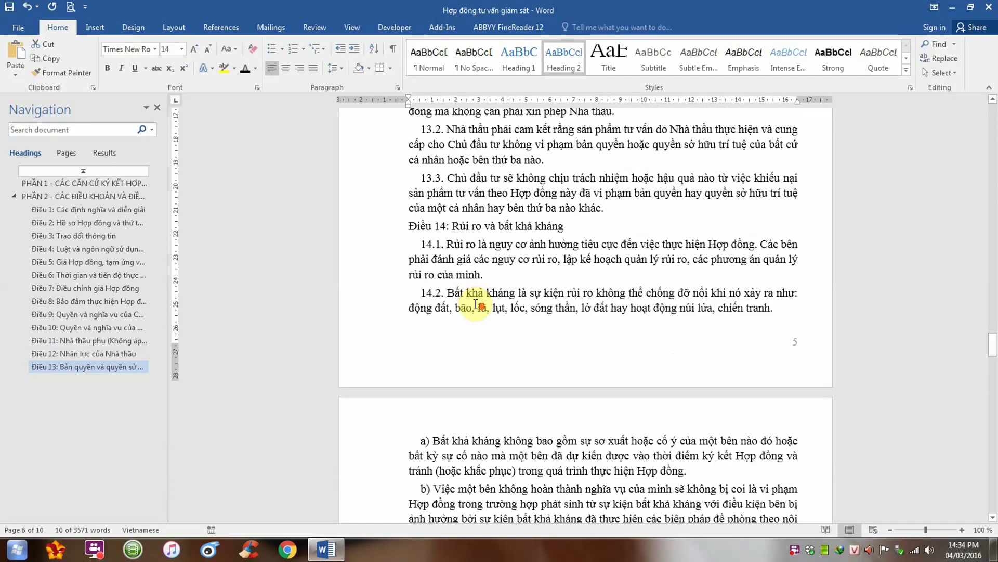
{"action": "scroll", "coordinate": [475, 305], "scroll_direction": "down", "scroll_amount": 2}
{"action": "scroll", "coordinate": [458, 312], "scroll_direction": "down", "scroll_amount": 2}
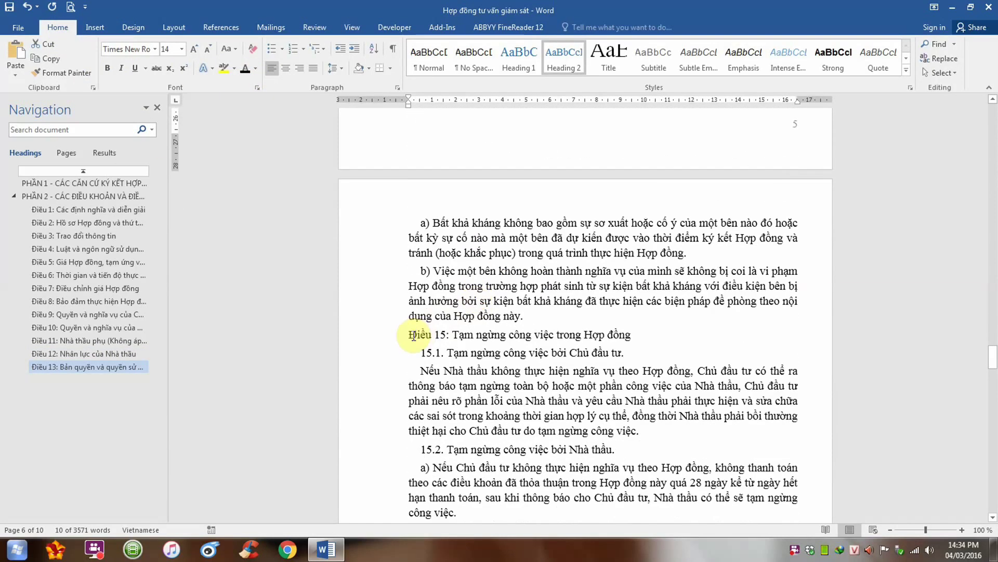
{"action": "scroll", "coordinate": [413, 334], "scroll_direction": "up", "scroll_amount": 4}
{"action": "scroll", "coordinate": [412, 334], "scroll_direction": "up", "scroll_amount": 1}
{"action": "scroll", "coordinate": [413, 333], "scroll_direction": "up", "scroll_amount": 1}
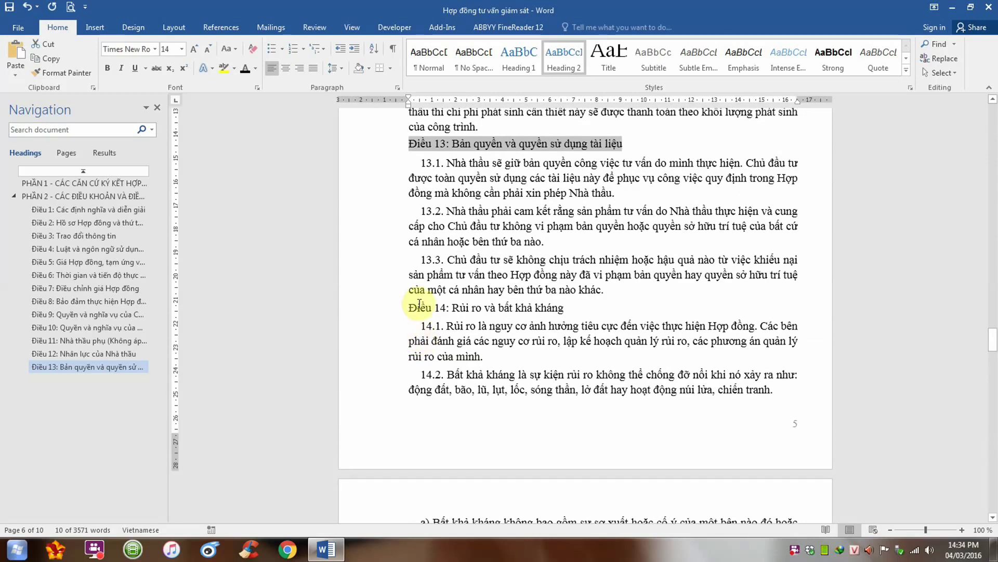
{"action": "mouse_move", "coordinate": [408, 306]}
{"action": "left_mouse_down"}
{"action": "mouse_move", "coordinate": [560, 307]}
{"action": "mouse_move", "coordinate": [452, 307]}
{"action": "left_mouse_up"}
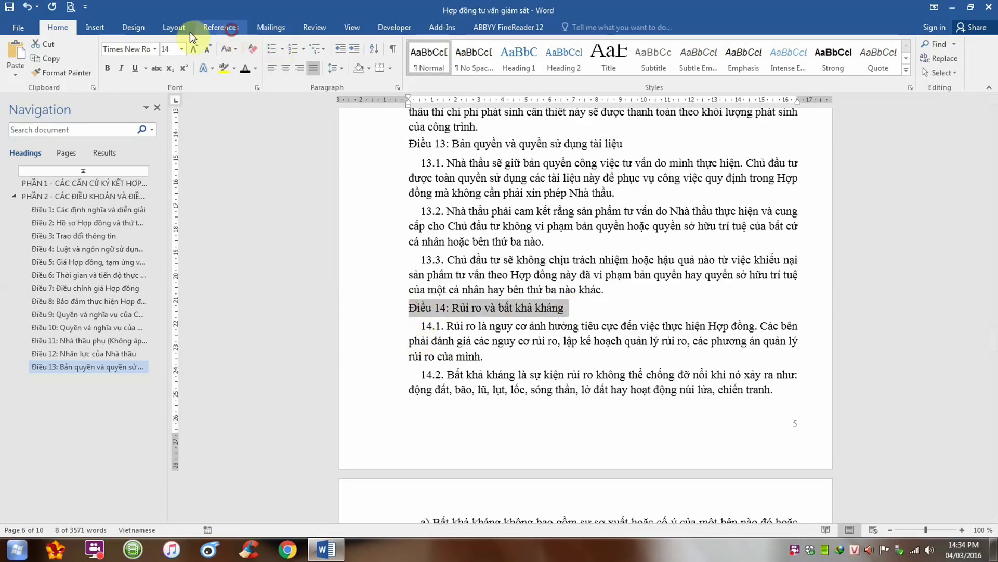
{"action": "left_click", "coordinate": [229, 28]}
{"action": "left_click", "coordinate": [65, 44]}
{"action": "left_click", "coordinate": [45, 91]}
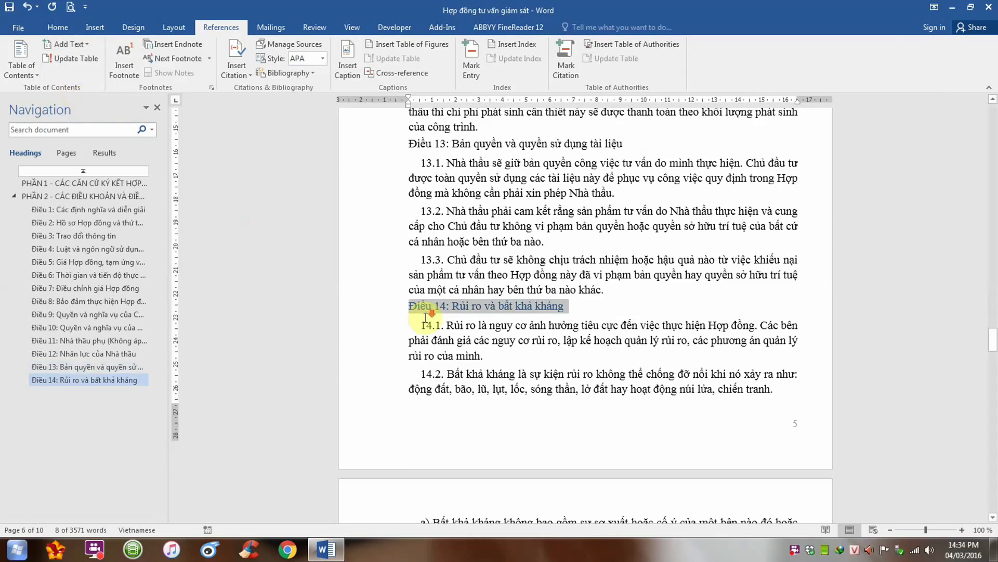
{"action": "scroll", "coordinate": [426, 317], "scroll_direction": "down", "scroll_amount": 3}
{"action": "left_click", "coordinate": [57, 27]}
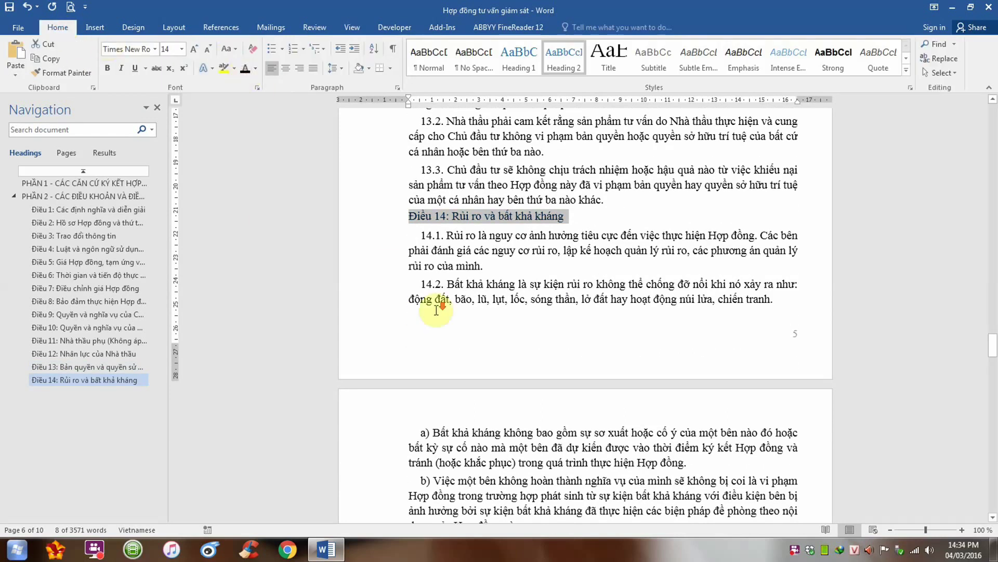
- Add the Điều 15 heading to the table of contents at Level 2
{"action": "scroll", "coordinate": [419, 295], "scroll_direction": "down", "scroll_amount": 6}
{"action": "scroll", "coordinate": [420, 295], "scroll_direction": "down", "scroll_amount": 2}
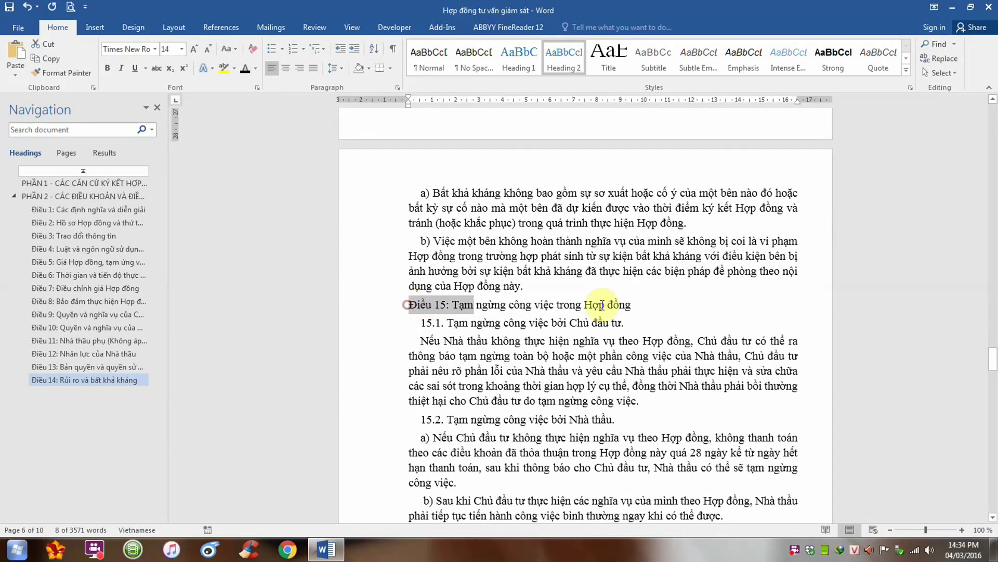
{"action": "left_click_drag", "start_coordinate": [408, 305], "coordinate": [631, 305]}
{"action": "left_click", "coordinate": [221, 27]}
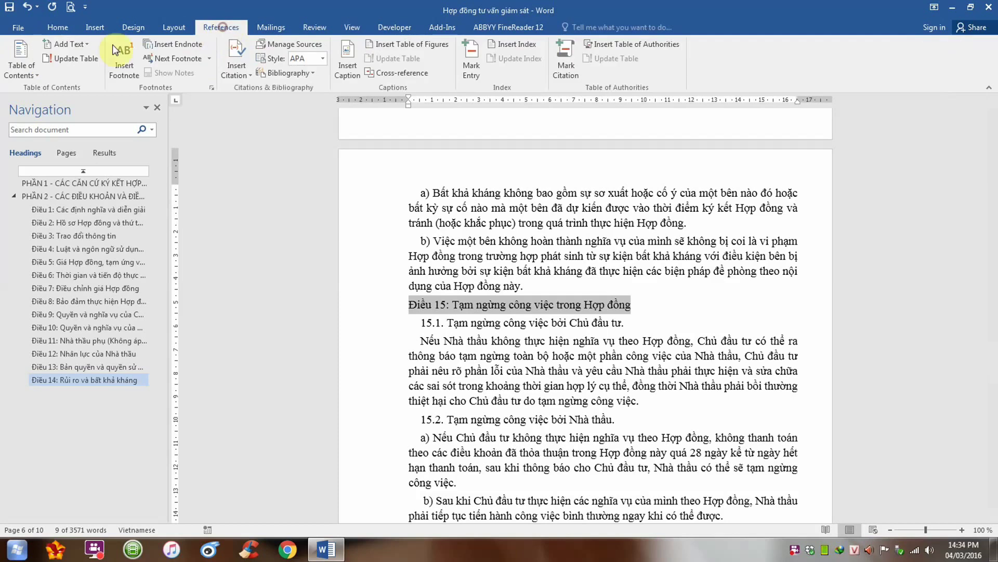
{"action": "left_click", "coordinate": [70, 44]}
{"action": "left_click", "coordinate": [90, 90]}
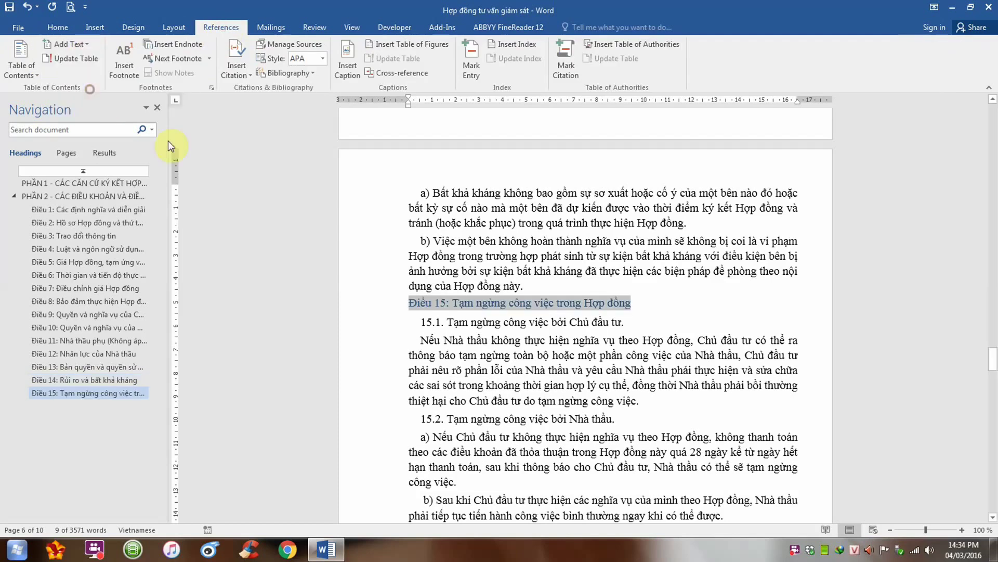
{"action": "left_click", "coordinate": [51, 26]}
- Add the Điều 16 heading to the table of contents at Level 2
{"action": "scroll", "coordinate": [472, 328], "scroll_direction": "down", "scroll_amount": 1}
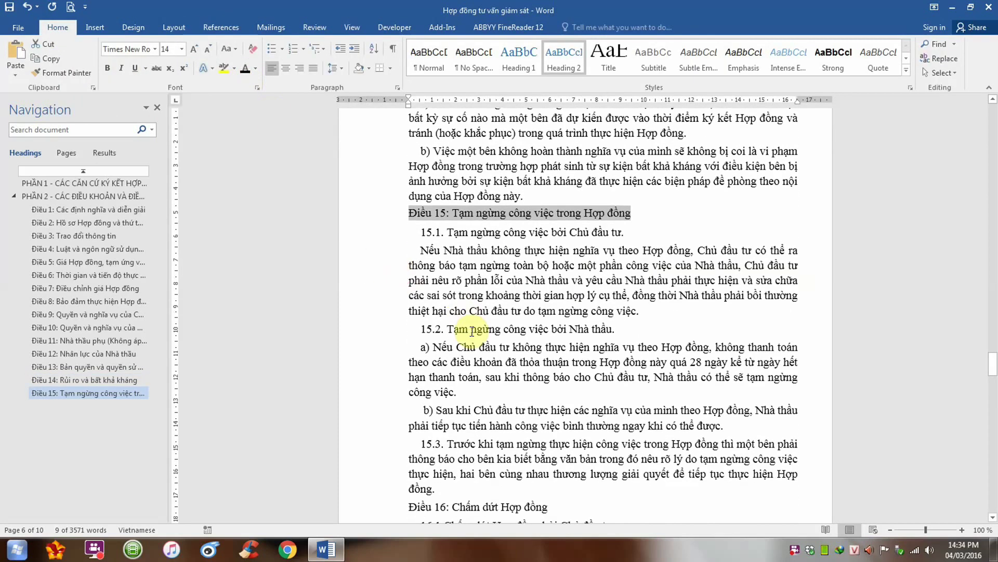
{"action": "scroll", "coordinate": [472, 328], "scroll_direction": "down", "scroll_amount": 2}
{"action": "scroll", "coordinate": [472, 328], "scroll_direction": "down", "scroll_amount": 2}
{"action": "scroll", "coordinate": [472, 327], "scroll_direction": "down", "scroll_amount": 2}
{"action": "scroll", "coordinate": [410, 315], "scroll_direction": "down", "scroll_amount": 1}
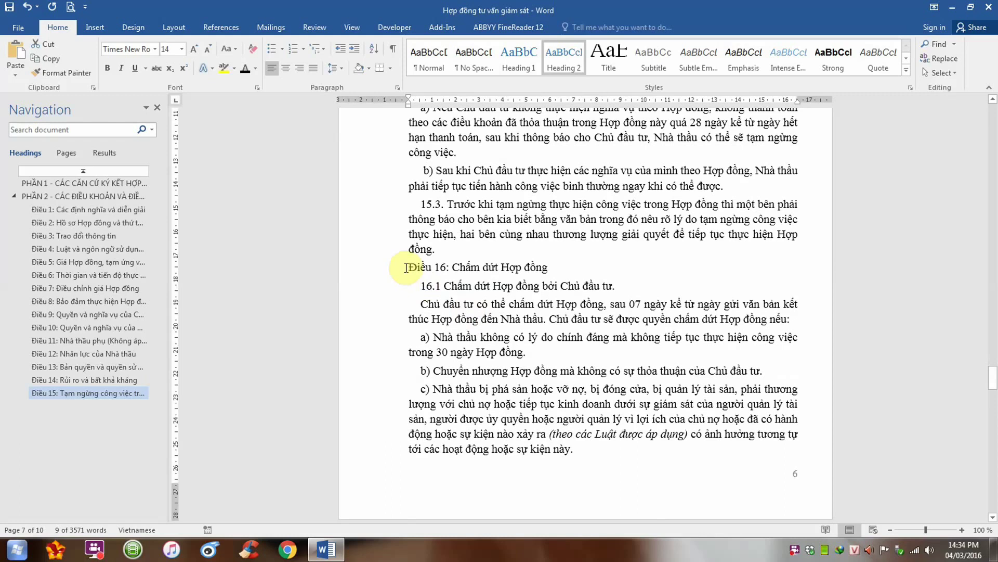
{"action": "left_click_drag", "start_coordinate": [403, 267], "coordinate": [549, 267]}
{"action": "left_click", "coordinate": [221, 27]}
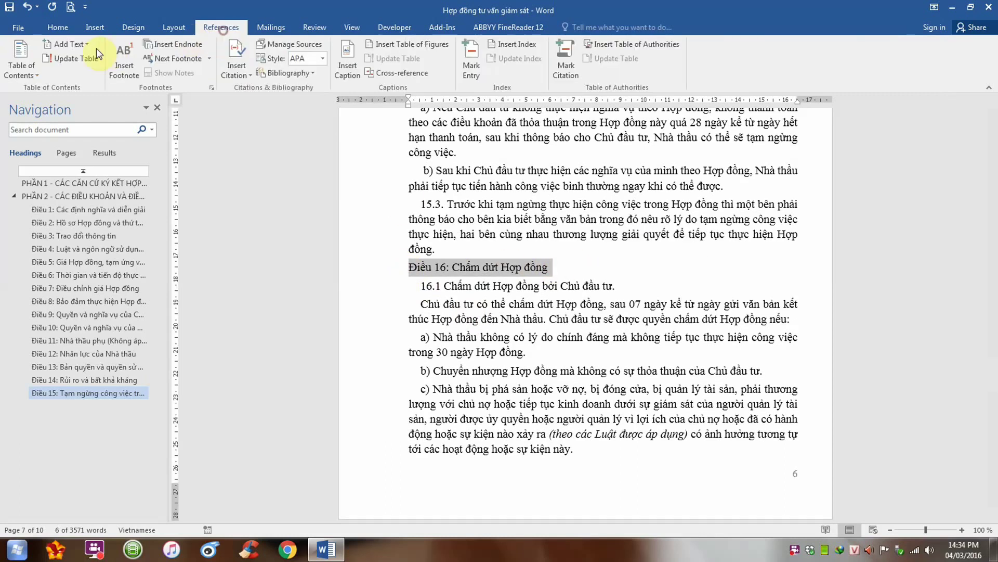
{"action": "left_click", "coordinate": [67, 44]}
{"action": "left_click", "coordinate": [82, 89]}
{"action": "scroll", "coordinate": [411, 320], "scroll_direction": "down", "scroll_amount": 2}
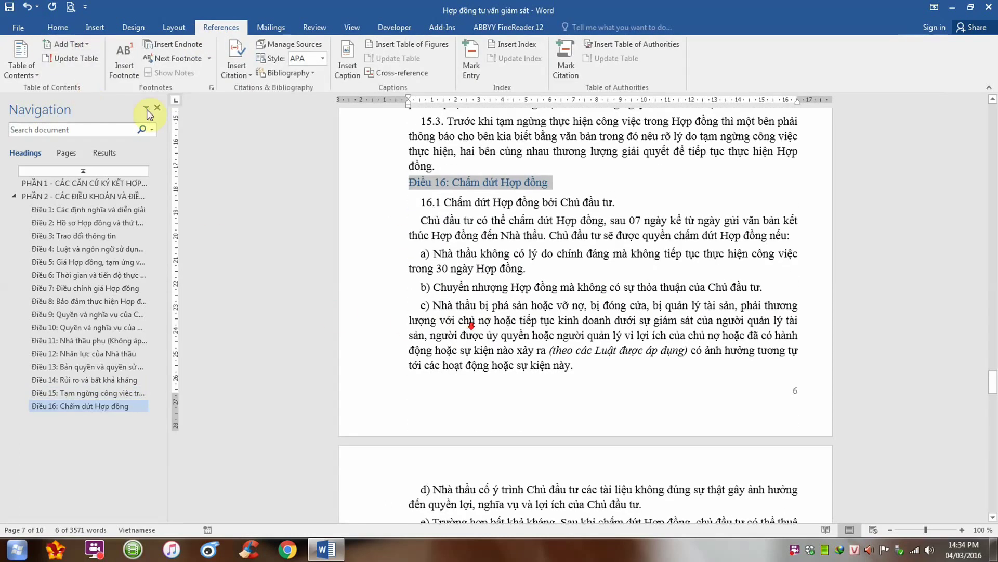
{"action": "left_click", "coordinate": [58, 27]}
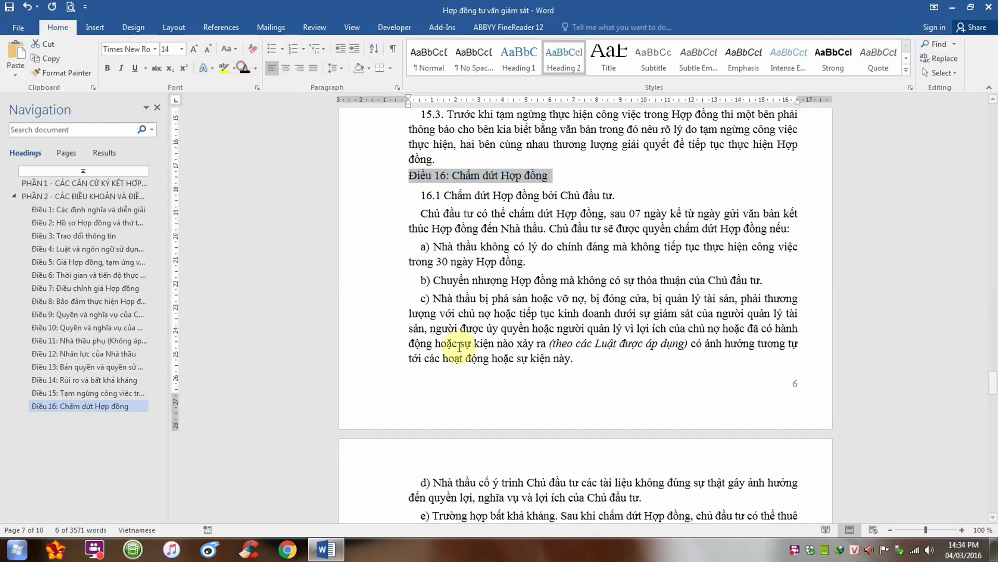
- Add the Điều 17 heading to the table of contents at Level 2
{"action": "scroll", "coordinate": [464, 350], "scroll_direction": "down", "scroll_amount": 3}
{"action": "scroll", "coordinate": [463, 350], "scroll_direction": "down", "scroll_amount": 2}
{"action": "scroll", "coordinate": [465, 351], "scroll_direction": "down", "scroll_amount": 3}
{"action": "scroll", "coordinate": [464, 351], "scroll_direction": "down", "scroll_amount": 6}
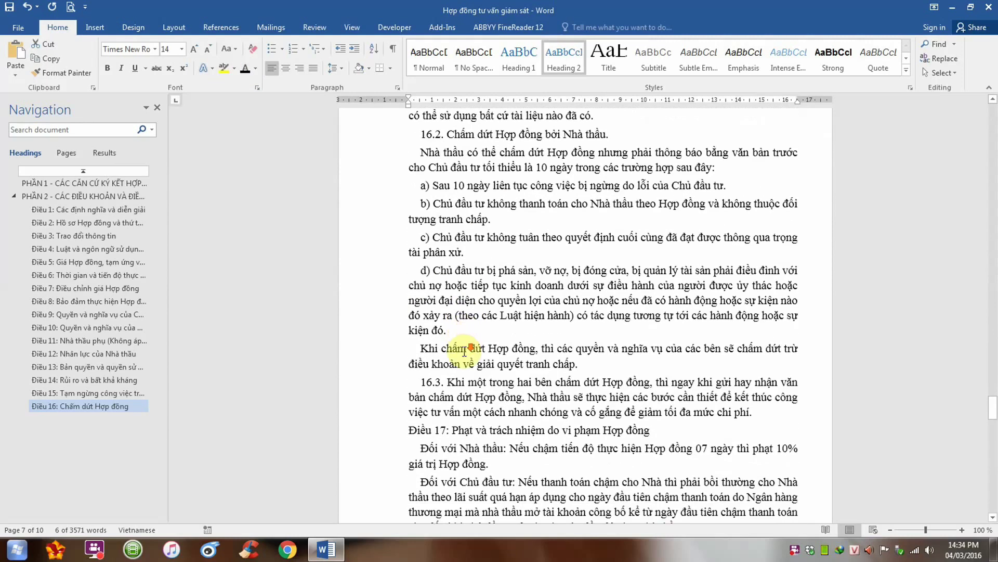
{"action": "scroll", "coordinate": [458, 468], "scroll_direction": "down", "scroll_amount": 3}
{"action": "left_click_drag", "start_coordinate": [530, 290], "coordinate": [649, 291]}
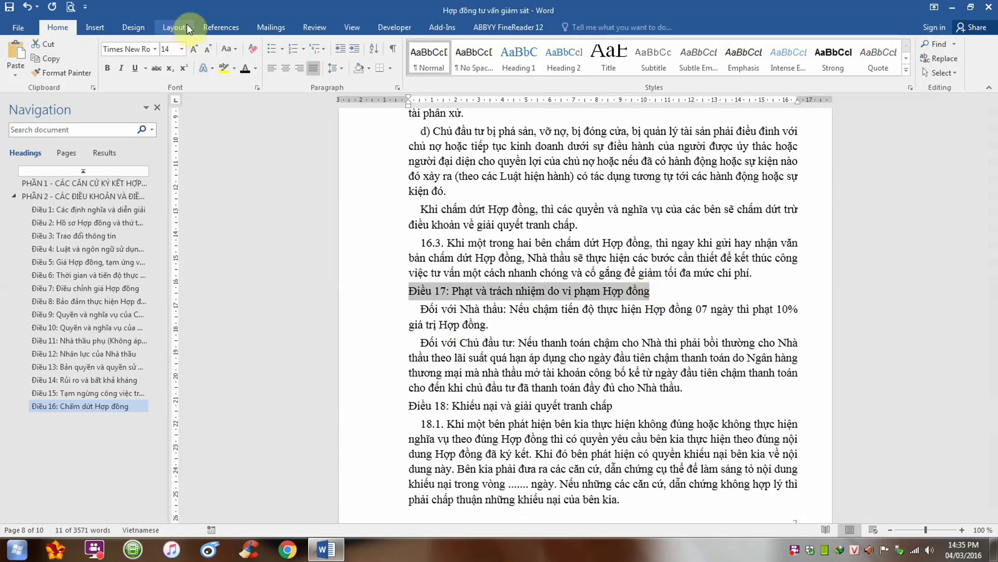
{"action": "left_click", "coordinate": [221, 27]}
{"action": "left_click", "coordinate": [78, 41]}
{"action": "left_click", "coordinate": [86, 86]}
{"action": "left_click", "coordinate": [51, 26]}
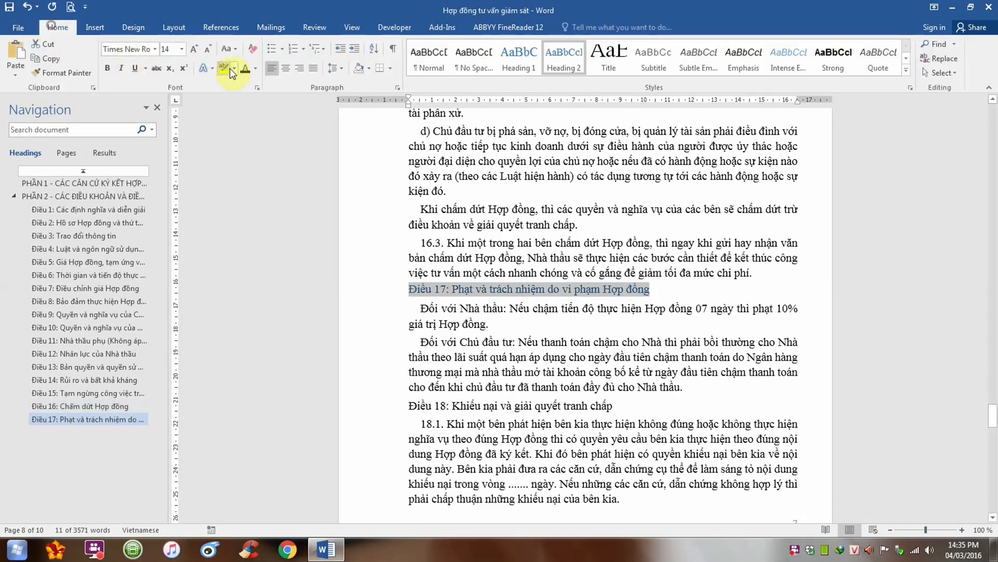
- Add the Điều 18 heading to the table of contents at Level 2
{"action": "scroll", "coordinate": [422, 416], "scroll_direction": "down", "scroll_amount": 2}
{"action": "scroll", "coordinate": [420, 248], "scroll_direction": "down", "scroll_amount": 2}
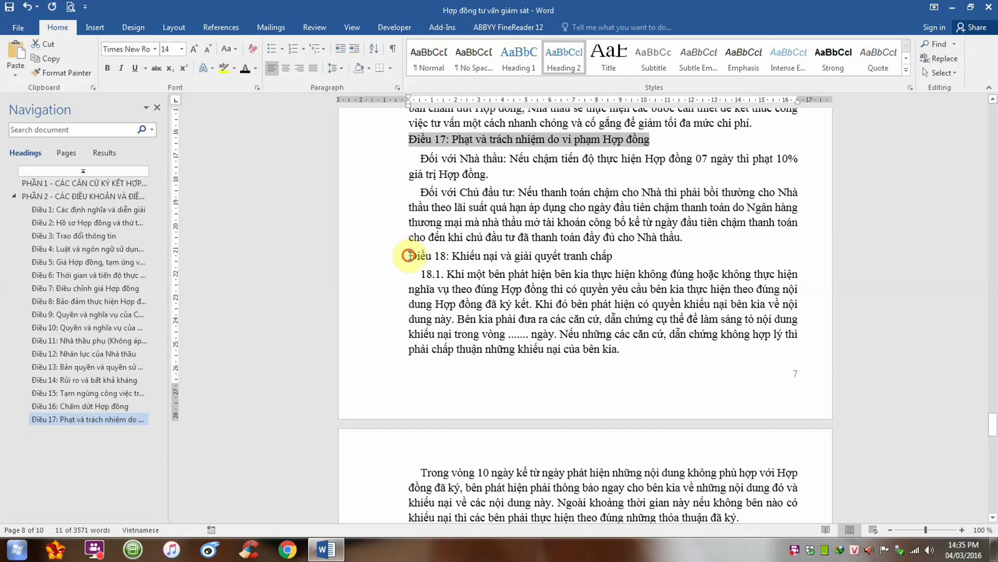
{"action": "left_click_drag", "start_coordinate": [409, 256], "coordinate": [617, 255]}
{"action": "left_click", "coordinate": [221, 27]}
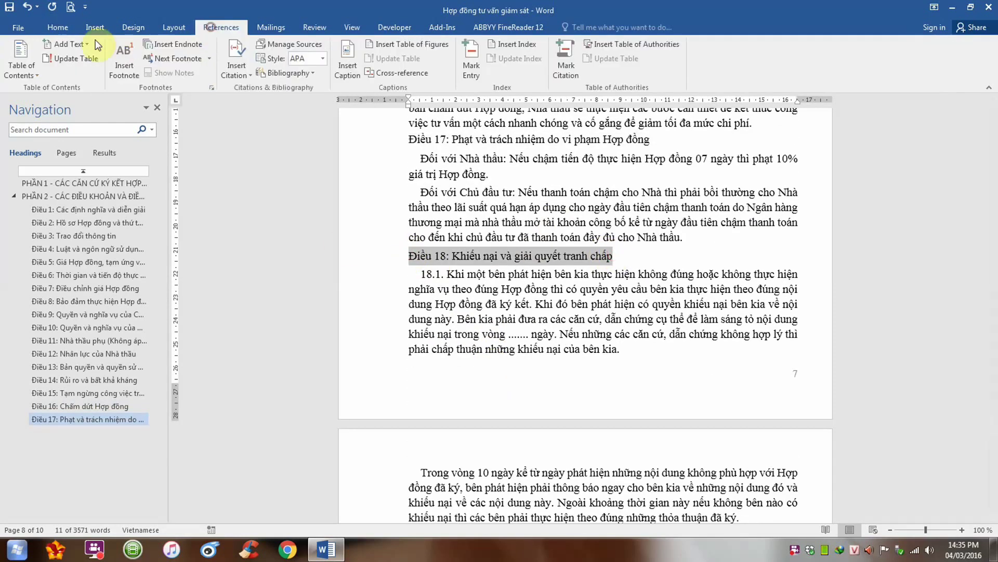
{"action": "left_click", "coordinate": [66, 44]}
{"action": "left_click", "coordinate": [74, 88]}
{"action": "left_click", "coordinate": [55, 32]}
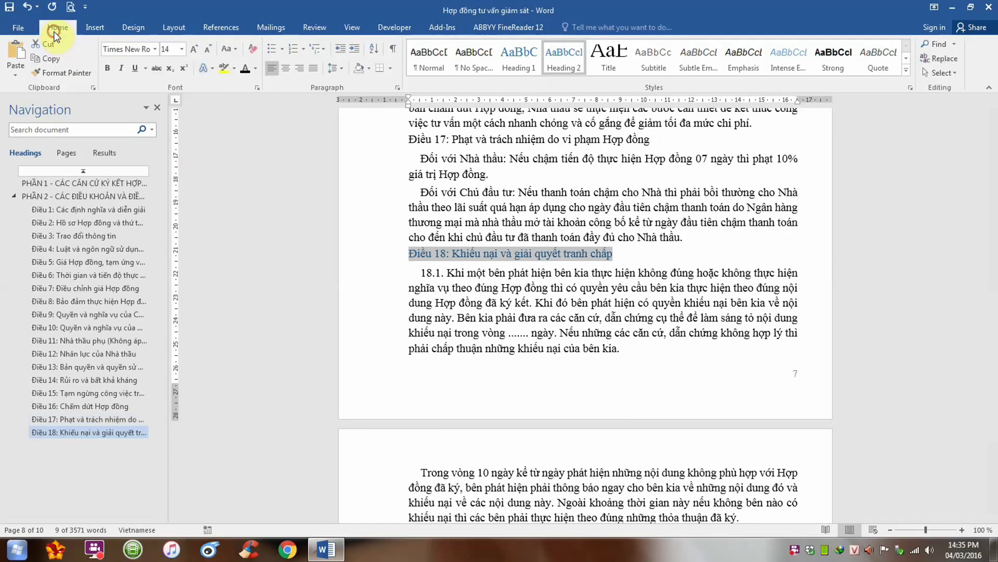
- Add the Điều 19 heading to the table of contents at Level 2
{"action": "scroll", "coordinate": [348, 236], "scroll_direction": "down", "scroll_amount": 5}
{"action": "scroll", "coordinate": [341, 260], "scroll_direction": "down", "scroll_amount": 3}
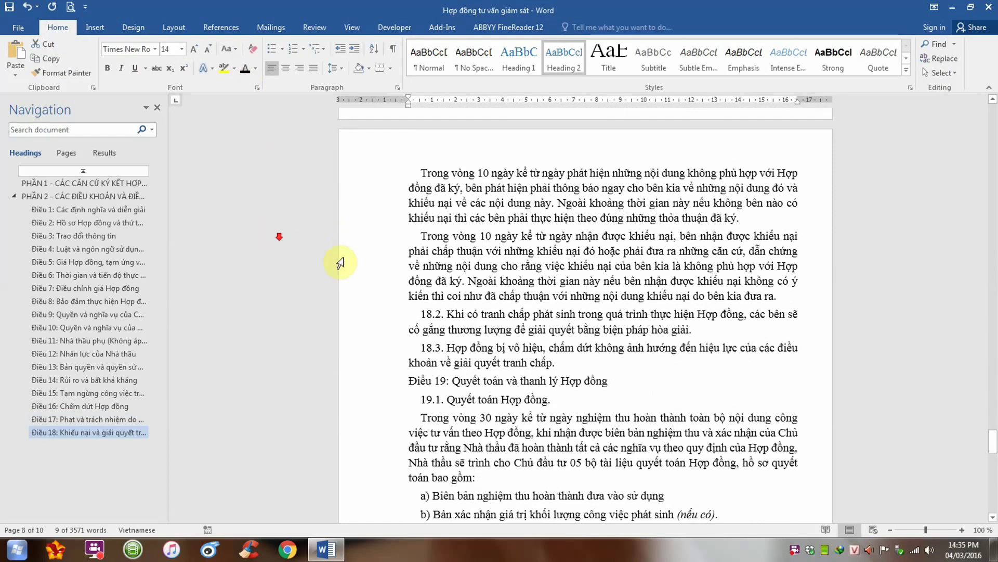
{"action": "scroll", "coordinate": [364, 268], "scroll_direction": "down", "scroll_amount": 2}
{"action": "scroll", "coordinate": [372, 270], "scroll_direction": "down", "scroll_amount": 1}
{"action": "left_click_drag", "start_coordinate": [409, 230], "coordinate": [608, 230]}
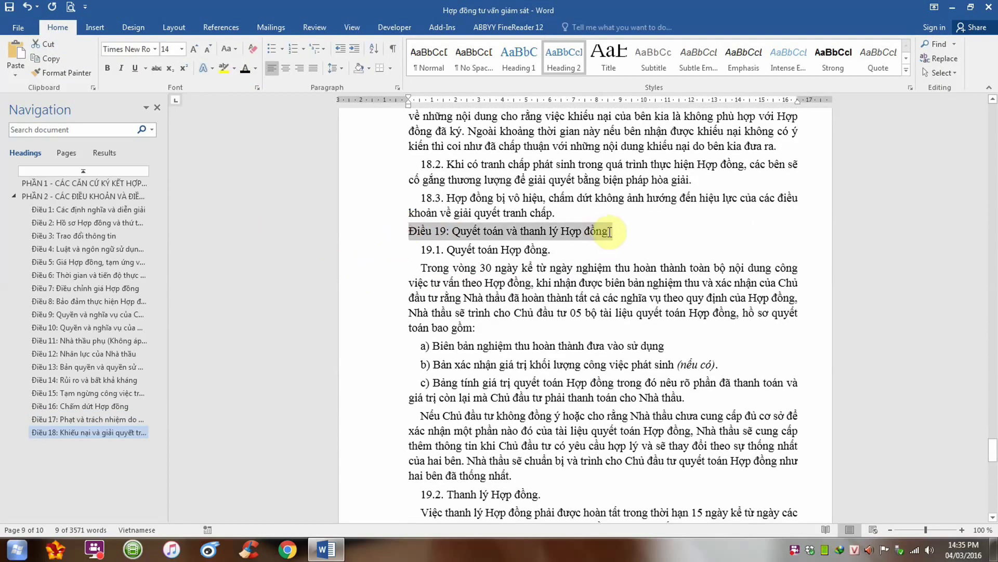
{"action": "left_click", "coordinate": [234, 28]}
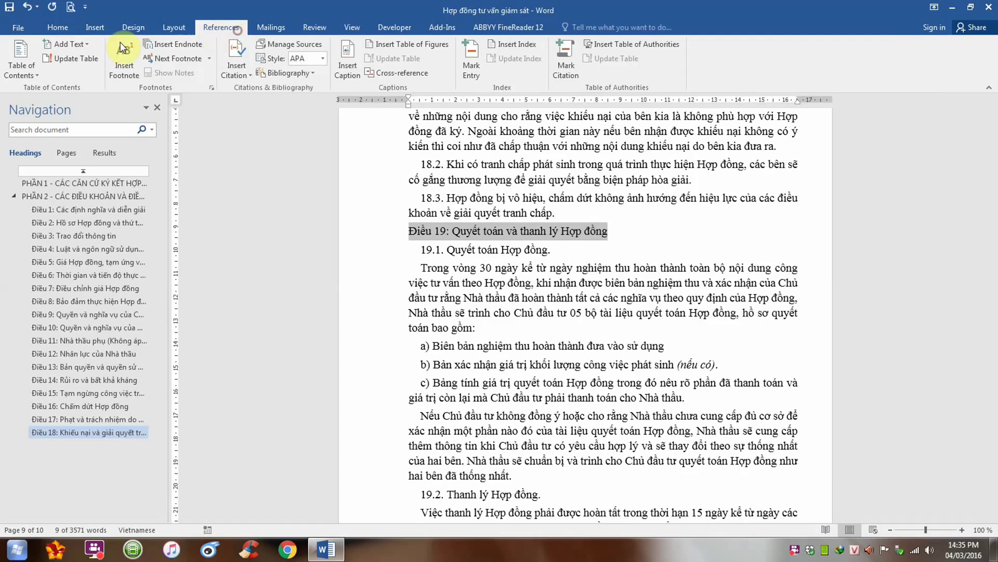
{"action": "left_click", "coordinate": [89, 44]}
{"action": "left_click", "coordinate": [81, 86]}
{"action": "left_click", "coordinate": [55, 28]}
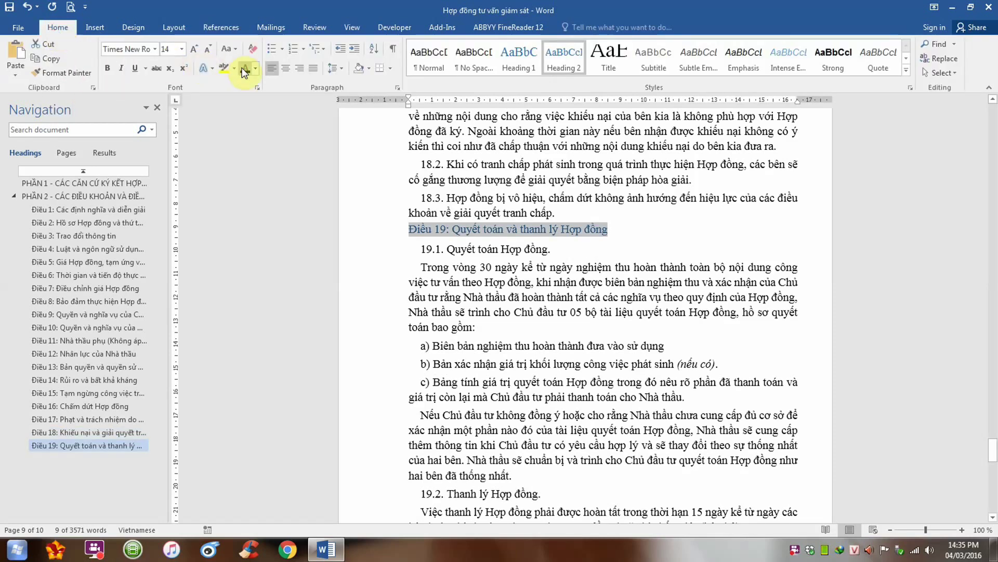
- Add the Điều 20: Điều khoản chung heading to the table of contents at Level 2
{"action": "scroll", "coordinate": [457, 285], "scroll_direction": "down", "scroll_amount": 5}
{"action": "scroll", "coordinate": [457, 286], "scroll_direction": "down", "scroll_amount": 2}
{"action": "scroll", "coordinate": [457, 292], "scroll_direction": "down", "scroll_amount": 1}
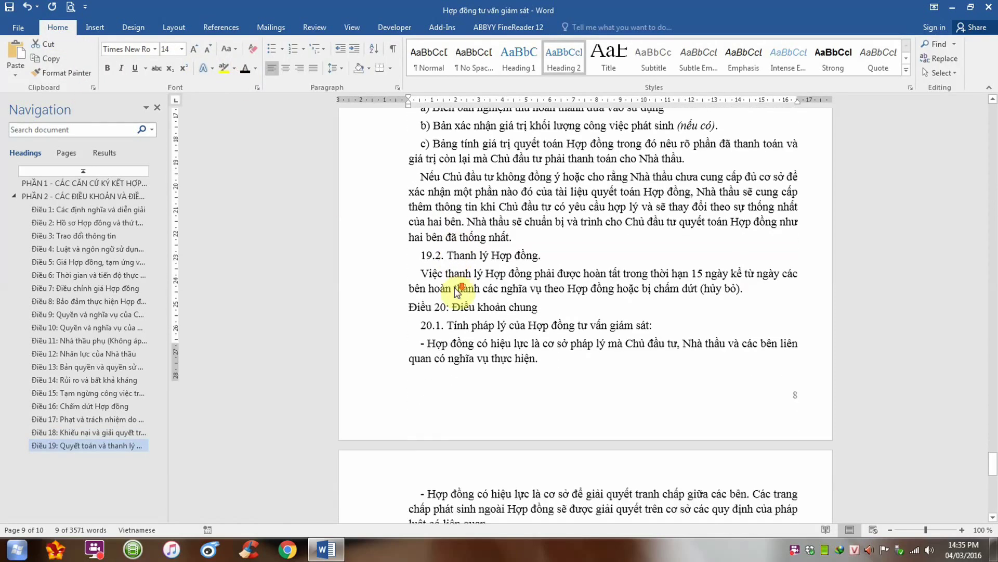
{"action": "scroll", "coordinate": [456, 291], "scroll_direction": "down", "scroll_amount": 5}
{"action": "left_click_drag", "start_coordinate": [407, 156], "coordinate": [538, 156]}
{"action": "left_click", "coordinate": [239, 32]}
{"action": "left_click", "coordinate": [87, 43]}
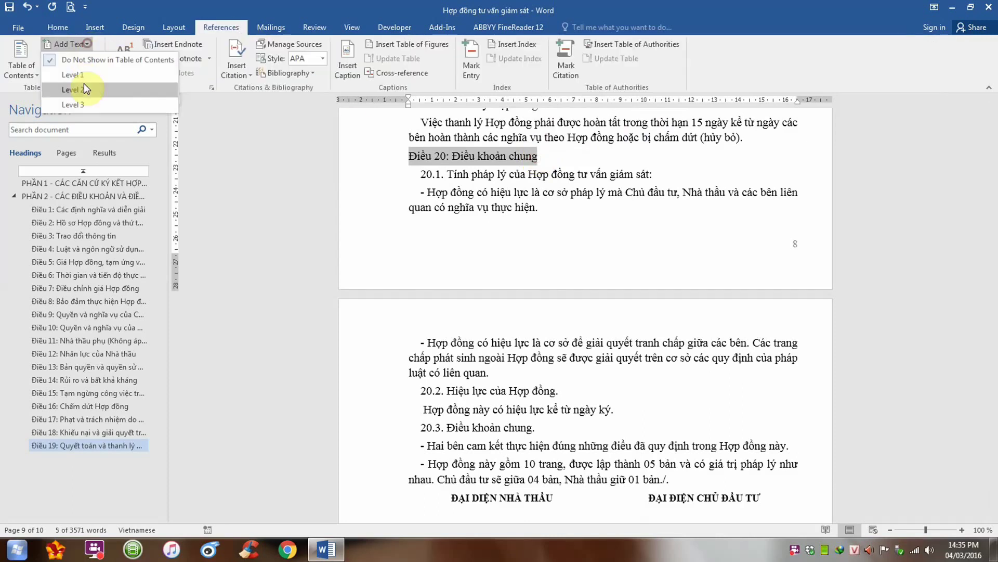
{"action": "left_click", "coordinate": [83, 84]}
{"action": "left_click", "coordinate": [57, 29]}
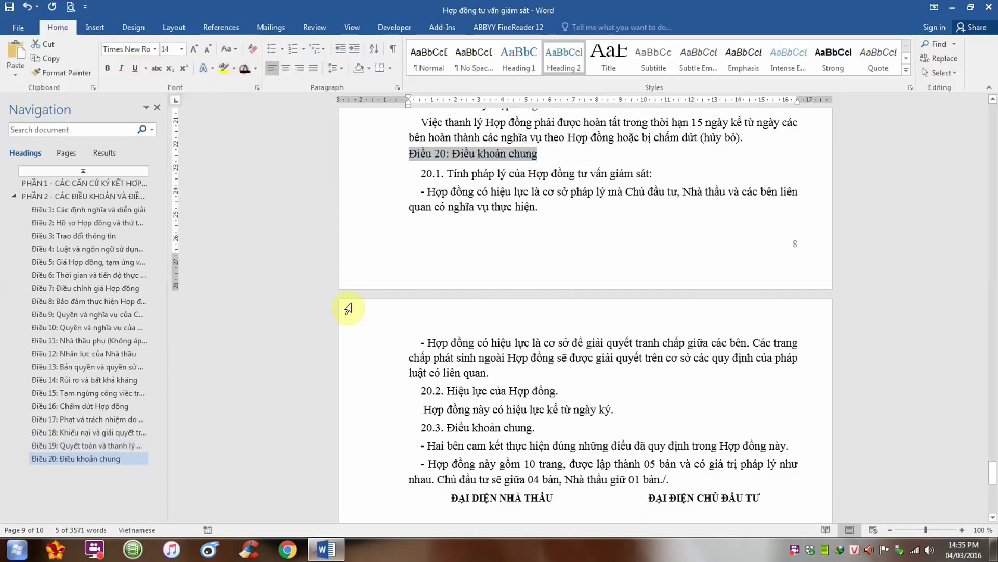
- Scroll back up and jump to the PHẦN 2 heading via the Navigation pane
{"action": "scroll", "coordinate": [383, 336], "scroll_direction": "up", "scroll_amount": 1}
{"action": "scroll", "coordinate": [383, 335], "scroll_direction": "up", "scroll_amount": 2}
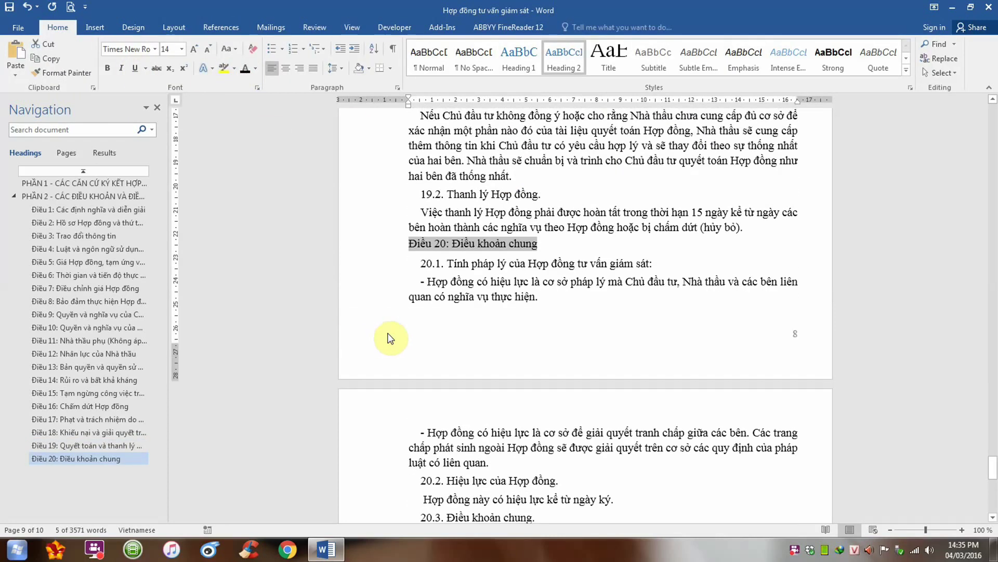
{"action": "scroll", "coordinate": [520, 364], "scroll_direction": "up", "scroll_amount": 2}
{"action": "scroll", "coordinate": [501, 330], "scroll_direction": "up", "scroll_amount": 3}
{"action": "scroll", "coordinate": [543, 300], "scroll_direction": "up", "scroll_amount": 3}
{"action": "scroll", "coordinate": [542, 300], "scroll_direction": "up", "scroll_amount": 2}
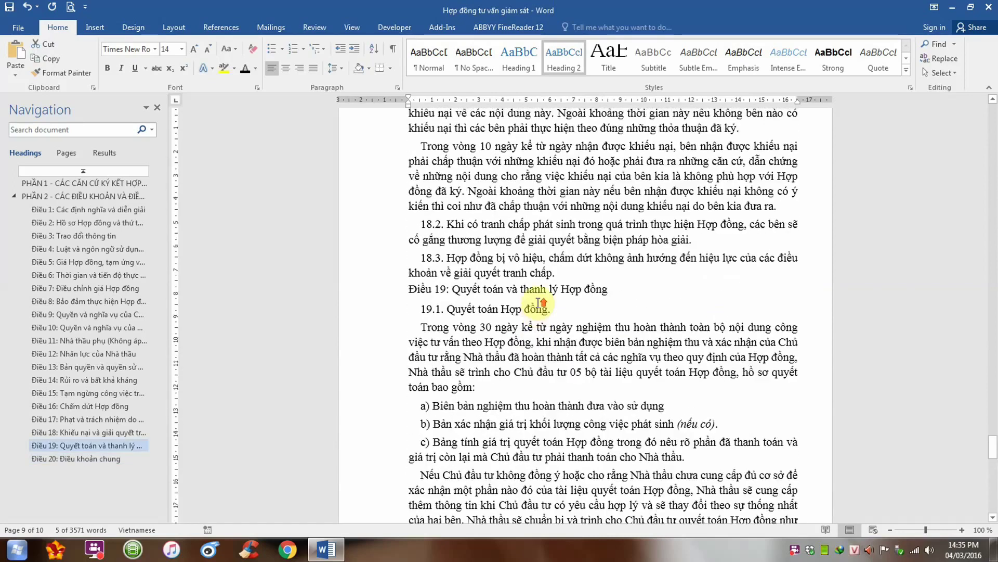
{"action": "scroll", "coordinate": [539, 301], "scroll_direction": "up", "scroll_amount": 3}
{"action": "scroll", "coordinate": [538, 301], "scroll_direction": "up", "scroll_amount": 3}
{"action": "scroll", "coordinate": [538, 301], "scroll_direction": "up", "scroll_amount": 5}
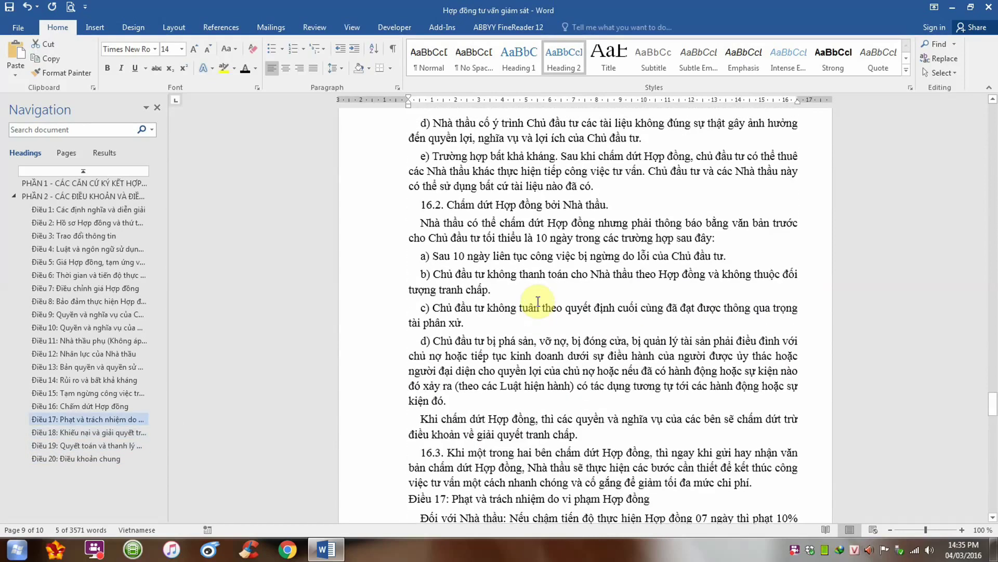
{"action": "scroll", "coordinate": [538, 301], "scroll_direction": "up", "scroll_amount": 4}
{"action": "scroll", "coordinate": [538, 300], "scroll_direction": "up", "scroll_amount": 3}
{"action": "scroll", "coordinate": [538, 300], "scroll_direction": "up", "scroll_amount": 3}
{"action": "scroll", "coordinate": [539, 301], "scroll_direction": "up", "scroll_amount": 5}
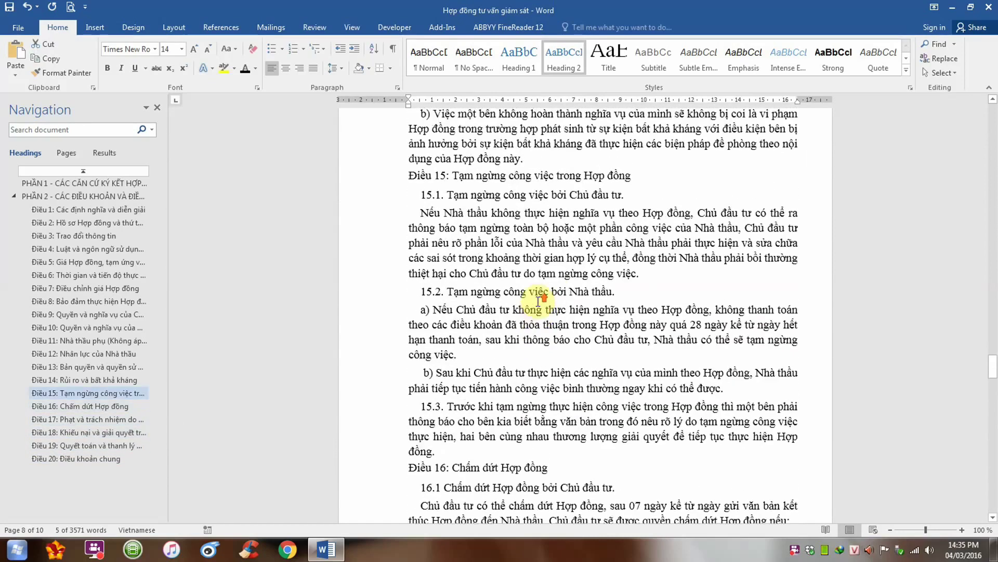
{"action": "scroll", "coordinate": [538, 301], "scroll_direction": "up", "scroll_amount": 4}
{"action": "scroll", "coordinate": [539, 301], "scroll_direction": "up", "scroll_amount": 5}
{"action": "scroll", "coordinate": [538, 302], "scroll_direction": "up", "scroll_amount": 4}
{"action": "scroll", "coordinate": [538, 301], "scroll_direction": "up", "scroll_amount": 6}
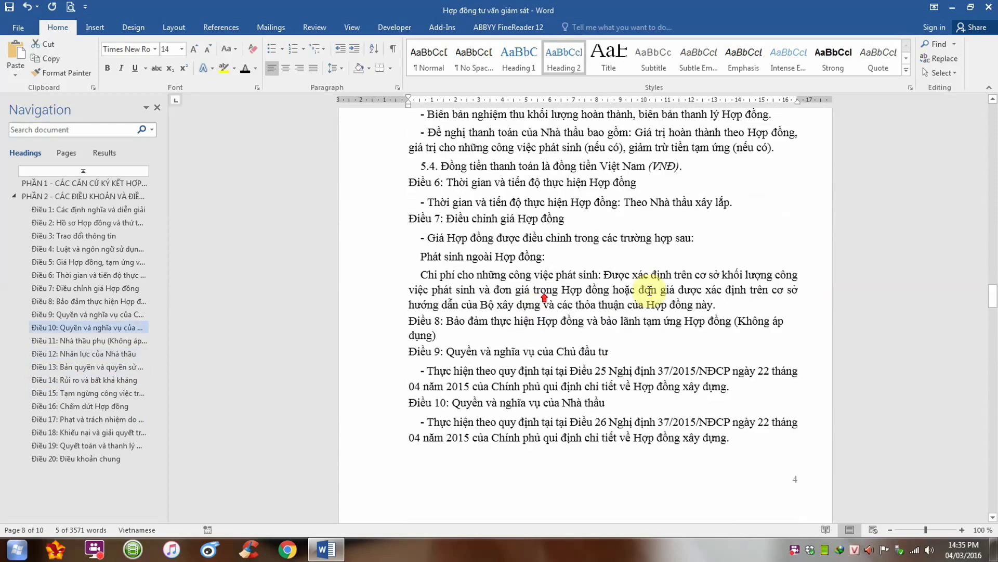
{"action": "scroll", "coordinate": [538, 301], "scroll_direction": "up", "scroll_amount": 2}
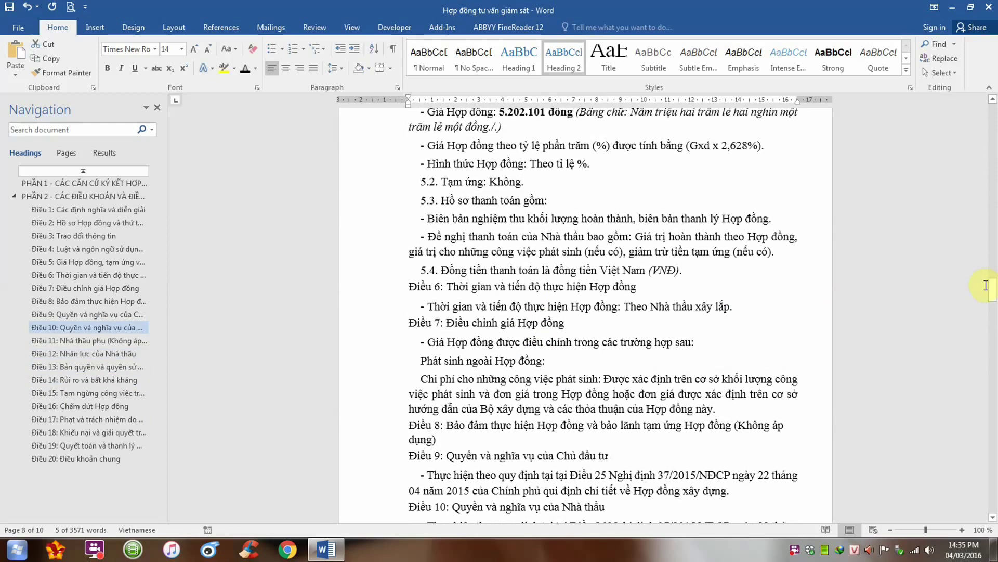
{"action": "left_click", "coordinate": [44, 200]}
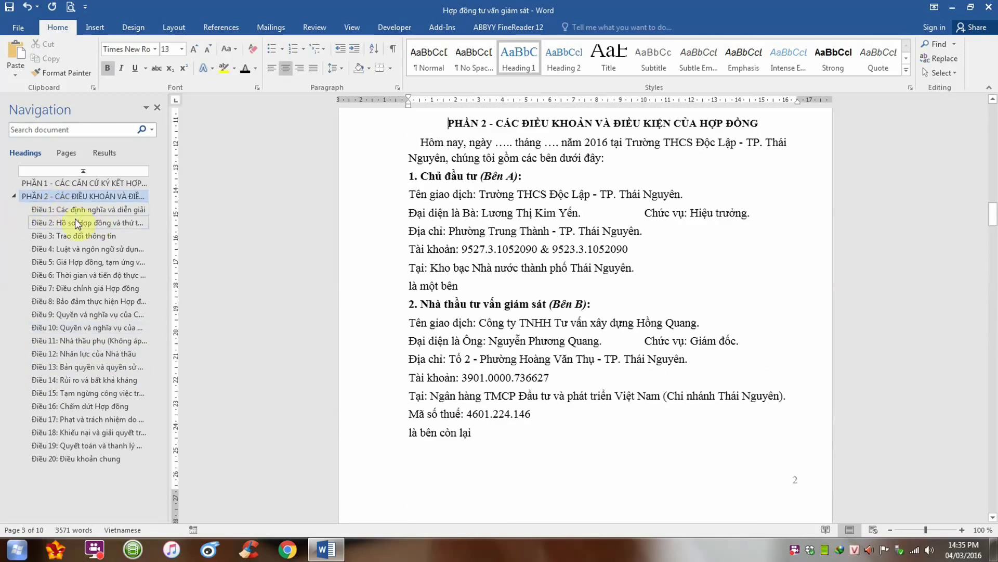
- Move up to page 2 and place the cursor on the empty line under MỤC LỤC
{"action": "scroll", "coordinate": [716, 253], "scroll_direction": "up", "scroll_amount": 3}
{"action": "scroll", "coordinate": [716, 252], "scroll_direction": "up", "scroll_amount": 5}
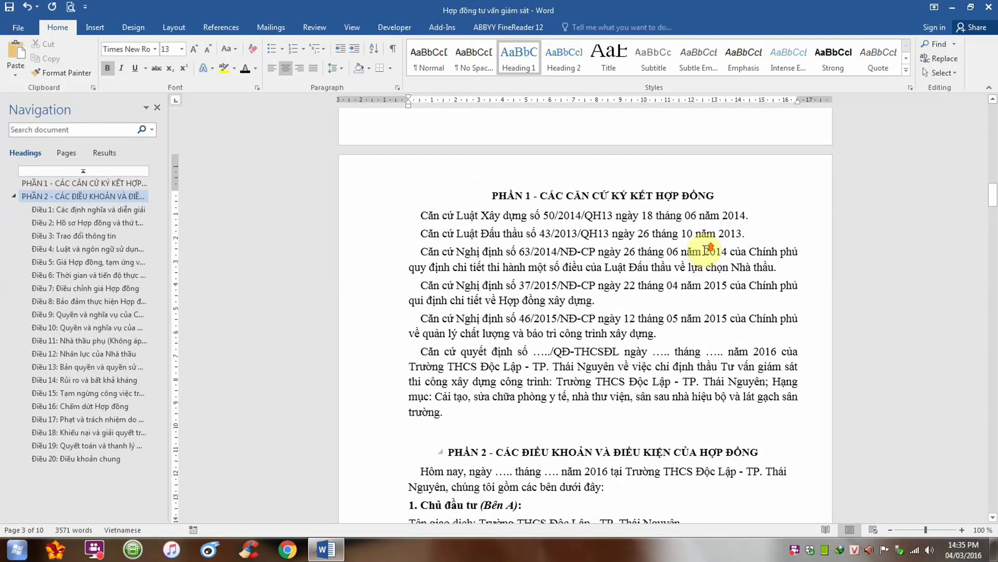
{"action": "scroll", "coordinate": [712, 251], "scroll_direction": "up", "scroll_amount": 5}
{"action": "scroll", "coordinate": [707, 250], "scroll_direction": "up", "scroll_amount": 8}
{"action": "scroll", "coordinate": [704, 250], "scroll_direction": "up", "scroll_amount": 3}
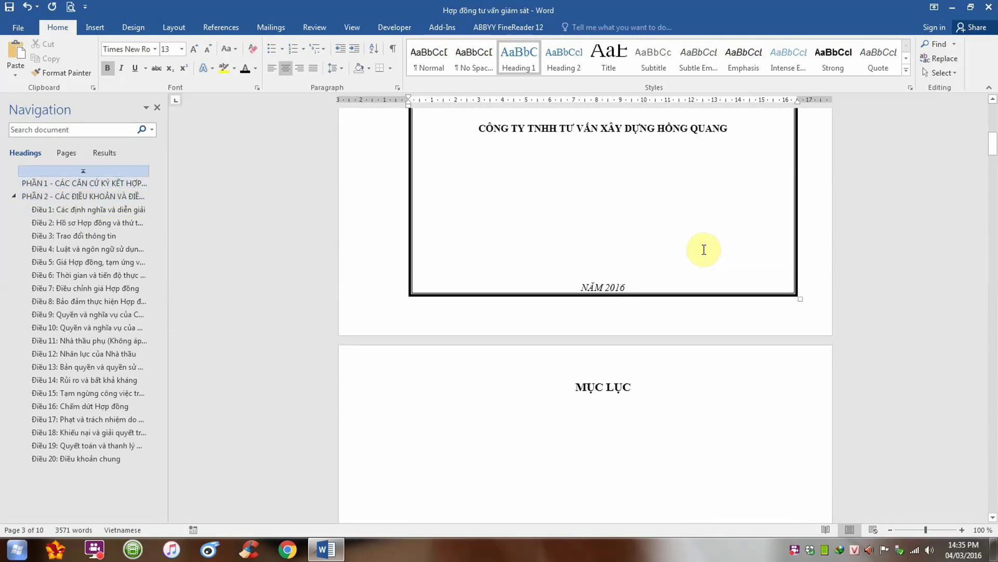
{"action": "left_click", "coordinate": [457, 414]}
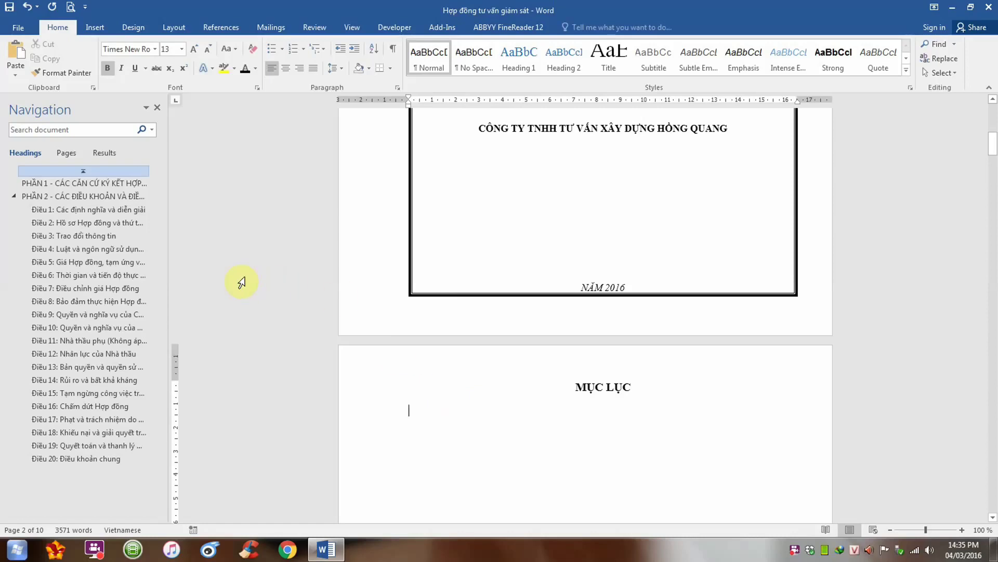
- Open the Custom Table of Contents dialog from References > Table of Contents
{"action": "left_click", "coordinate": [218, 29]}
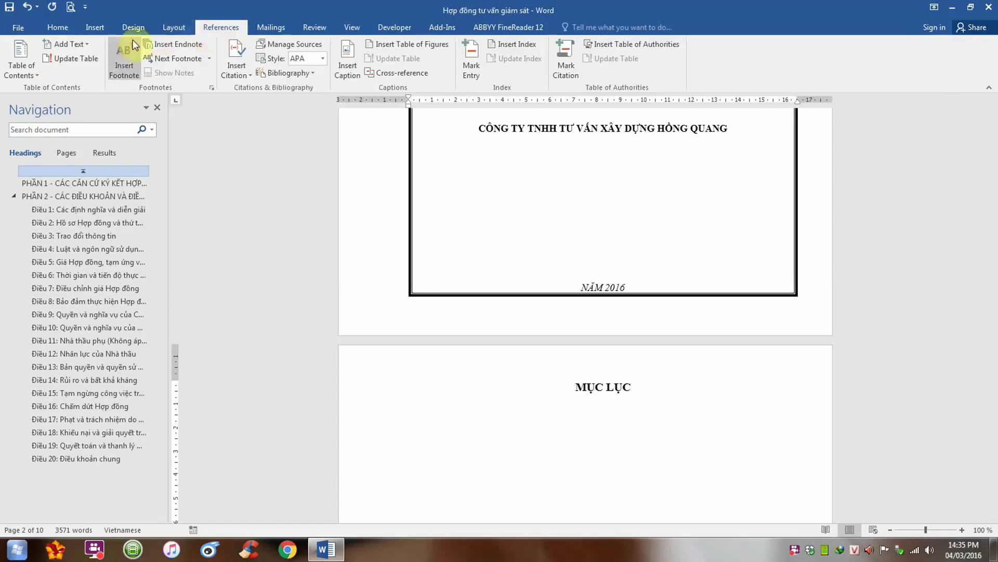
{"action": "left_click", "coordinate": [14, 59]}
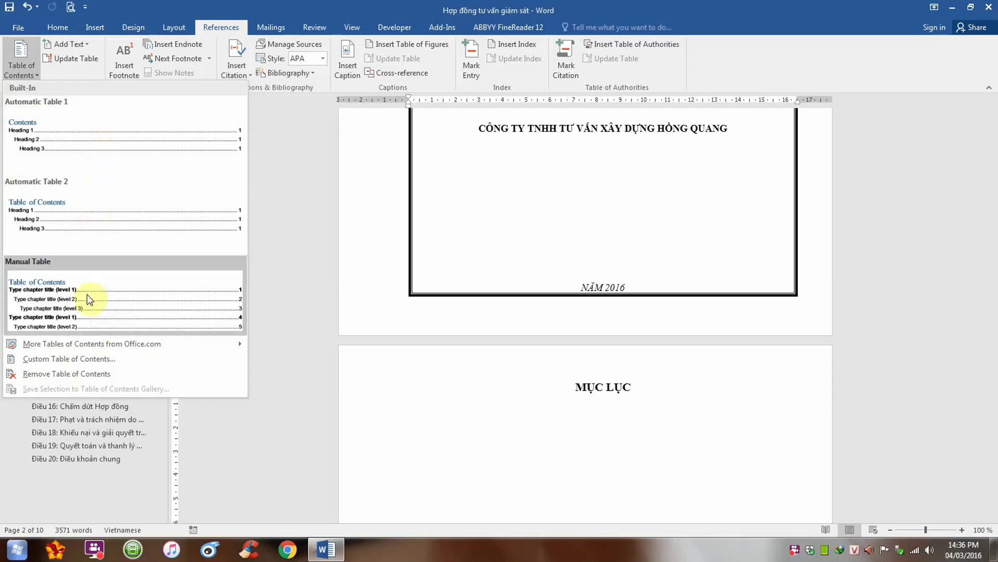
{"action": "left_click", "coordinate": [90, 361]}
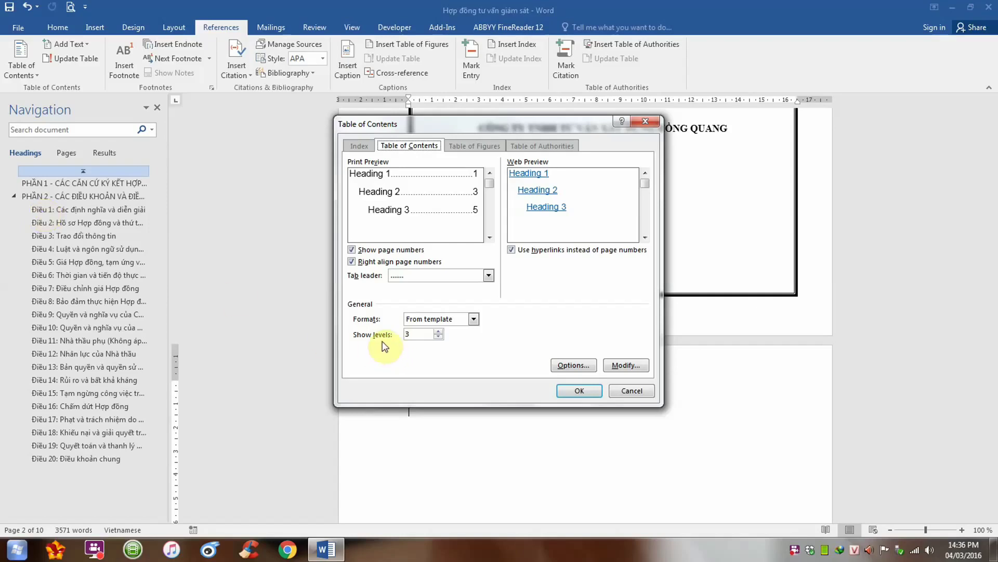
- Set Show levels to 2, then open the TOC entry styles and select TOC 1
{"action": "left_click", "coordinate": [417, 335]}
{"action": "left_click", "coordinate": [438, 337]}
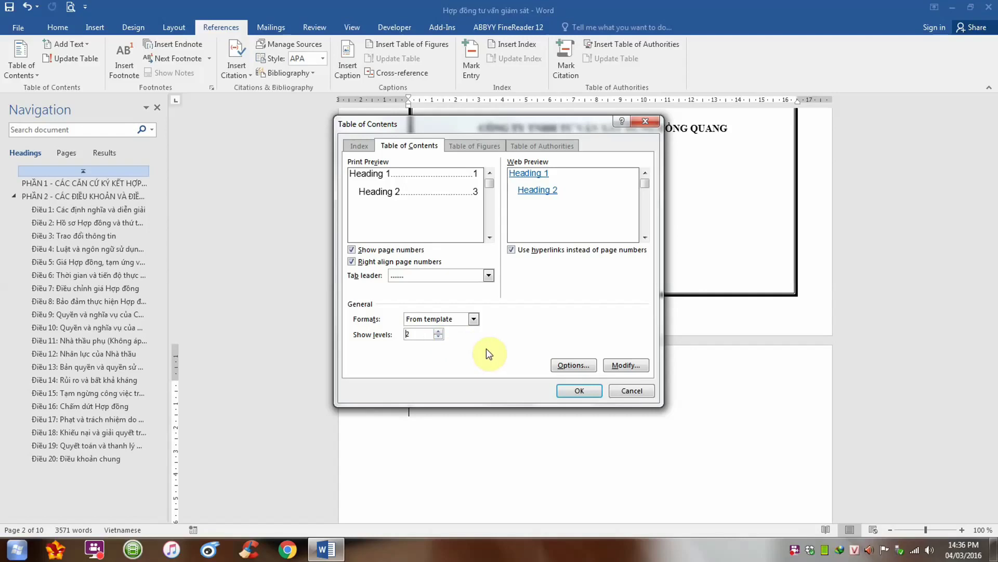
{"action": "left_click", "coordinate": [623, 364]}
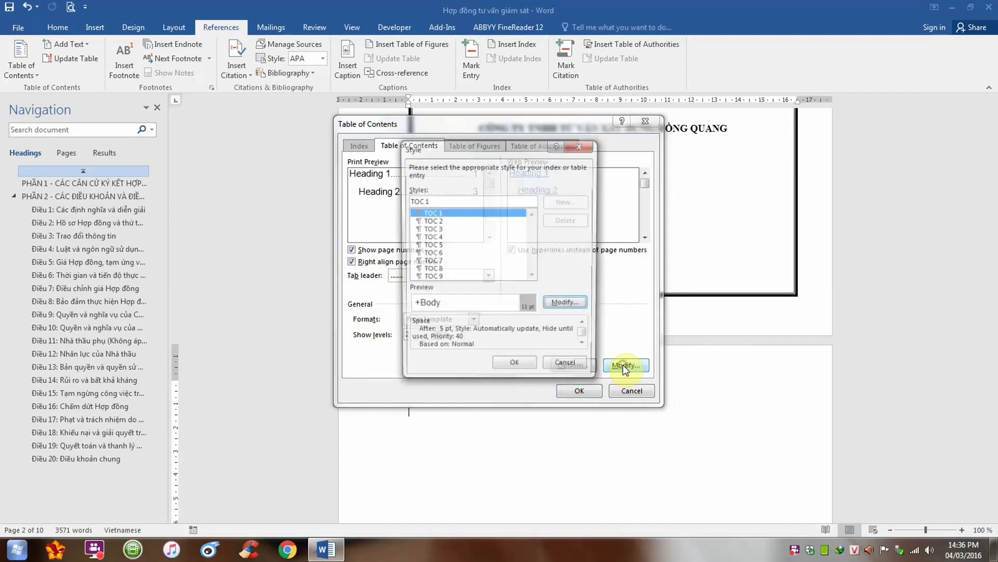
{"action": "left_click", "coordinate": [568, 367]}
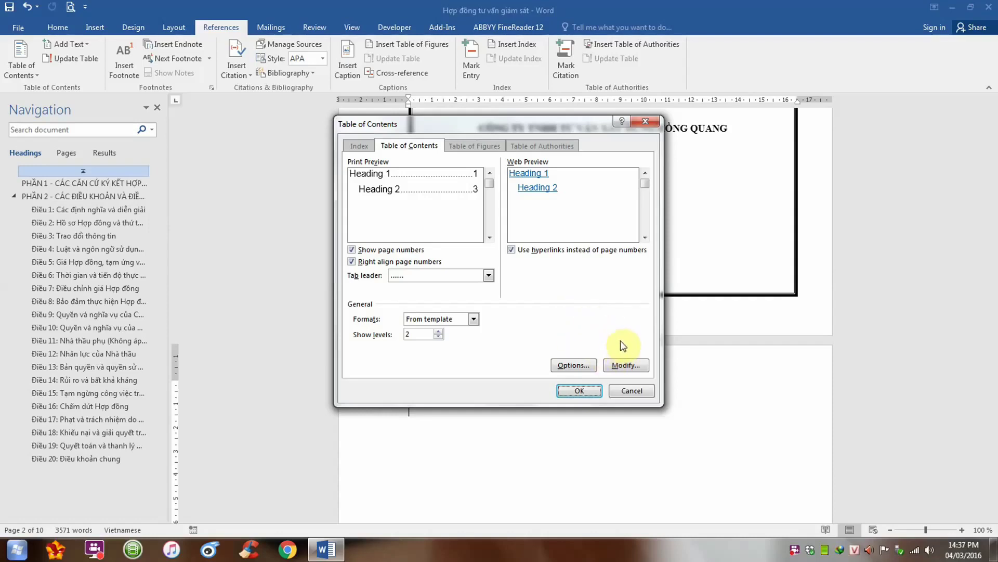
{"action": "left_click", "coordinate": [623, 363]}
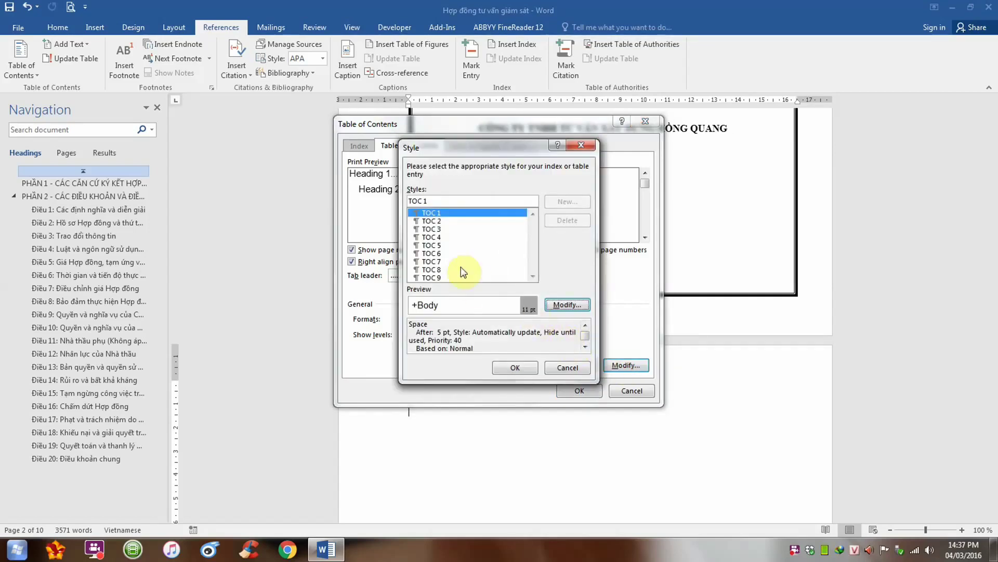
{"action": "left_click", "coordinate": [451, 213]}
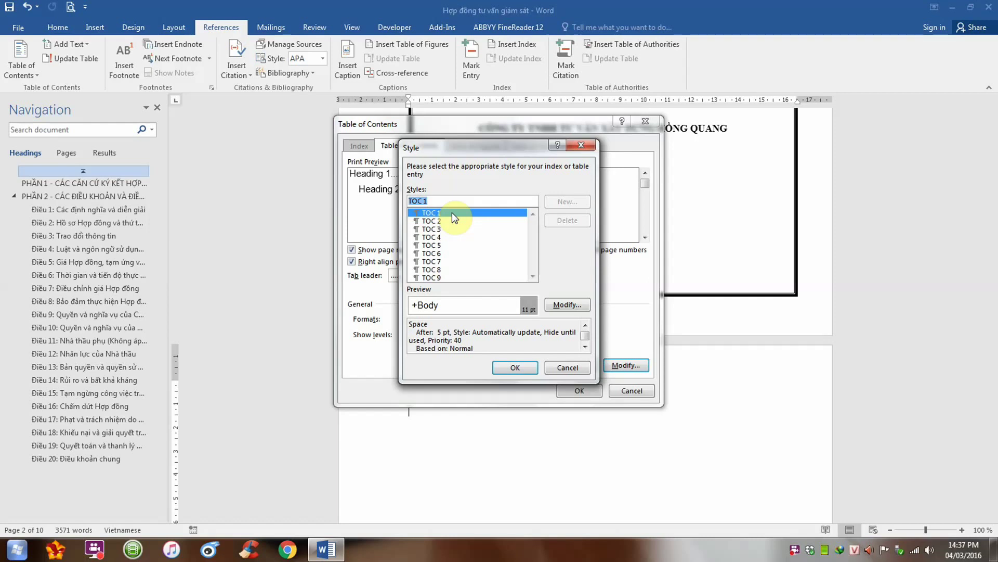
- Modify the TOC 1 style to use Times New Roman at 13 pt
{"action": "left_click", "coordinate": [570, 307]}
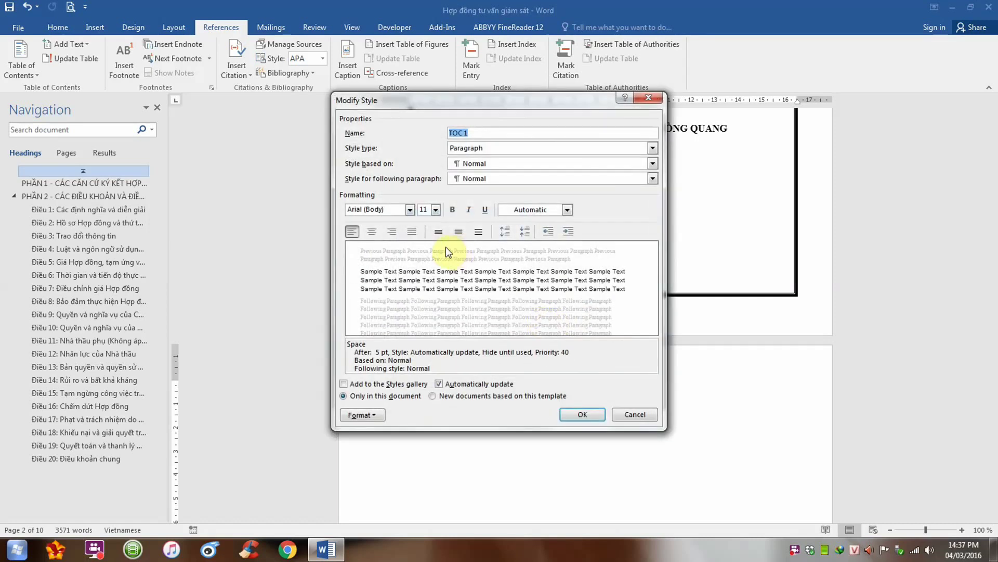
{"action": "left_click", "coordinate": [387, 209]}
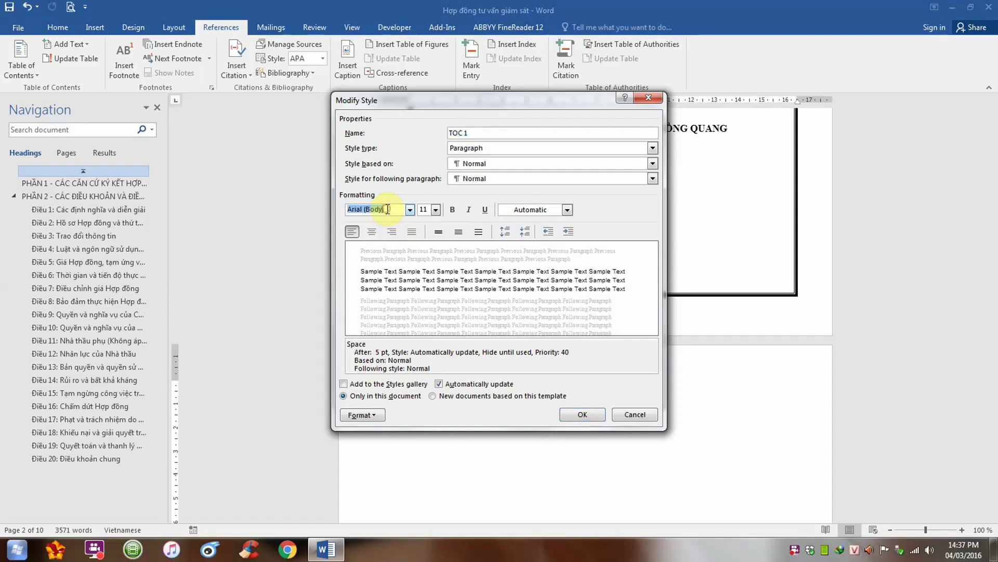
{"action": "type", "text": "T"}
{"action": "type", "text": "imes New Roman"}
{"action": "left_click", "coordinate": [425, 209]}
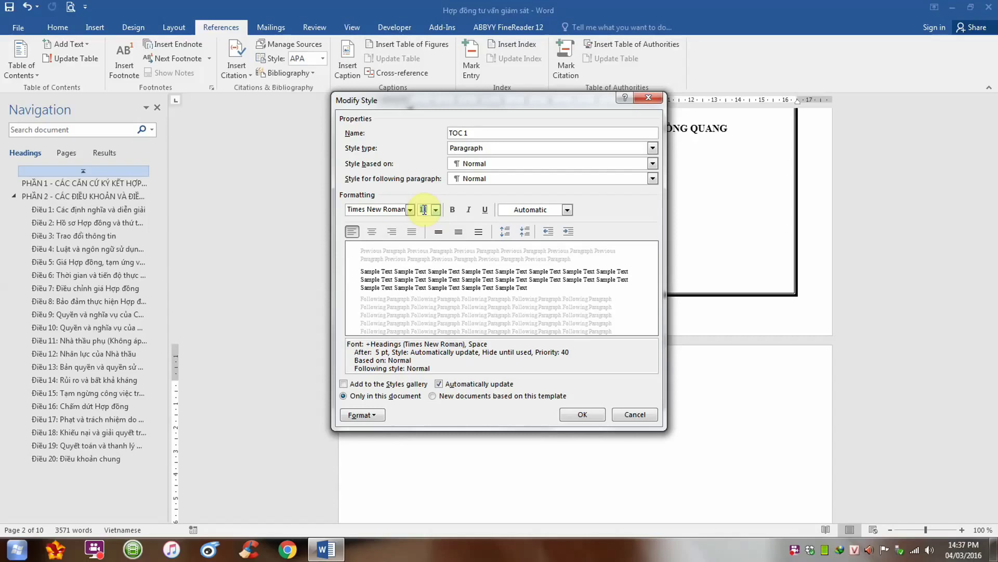
{"action": "type", "text": "13"}
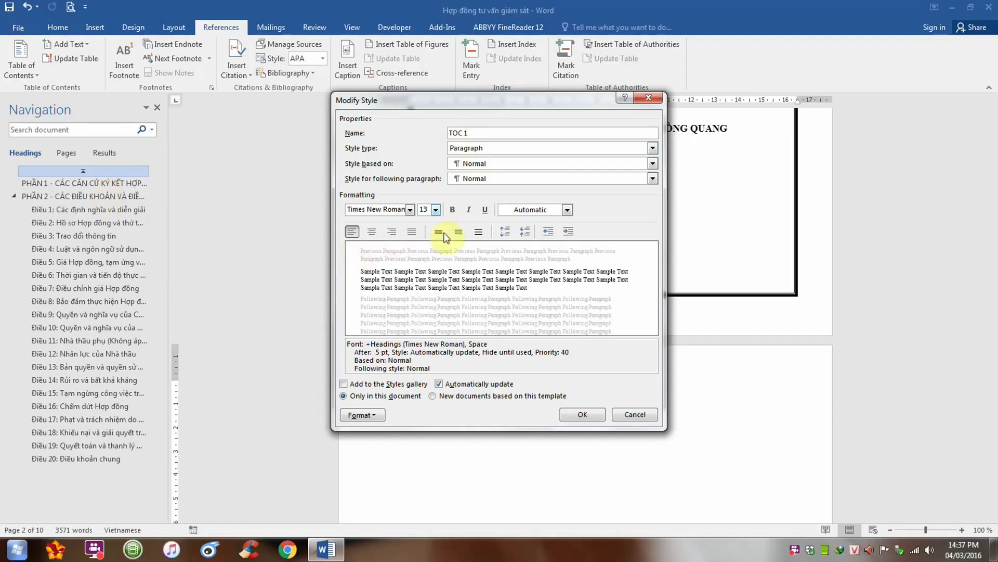
{"action": "left_click", "coordinate": [370, 415]}
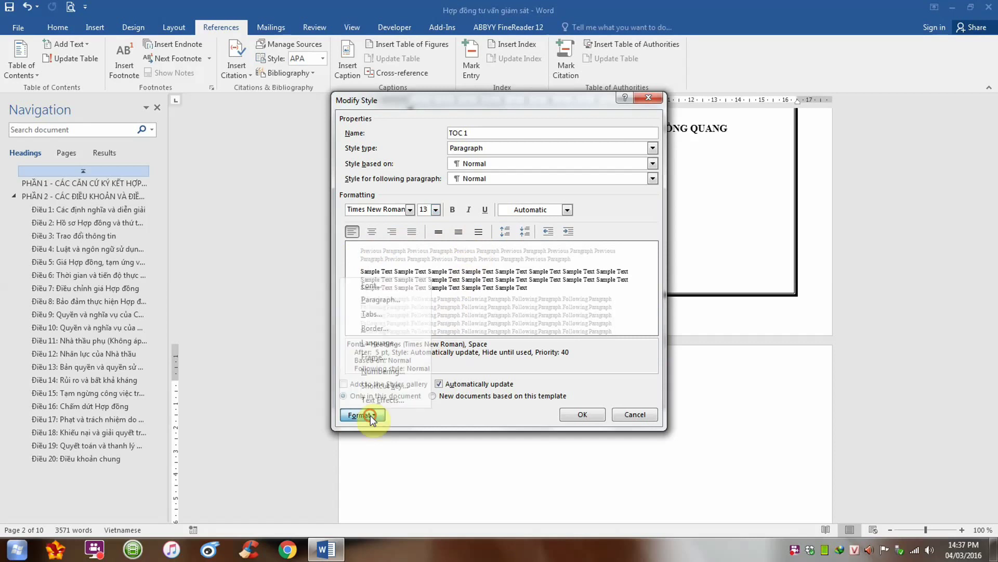
- Give TOC 1 paragraphs 5 pt spacing before and exactly 18 pt line spacing
{"action": "left_click", "coordinate": [386, 301]}
{"action": "double_click", "coordinate": [440, 279]}
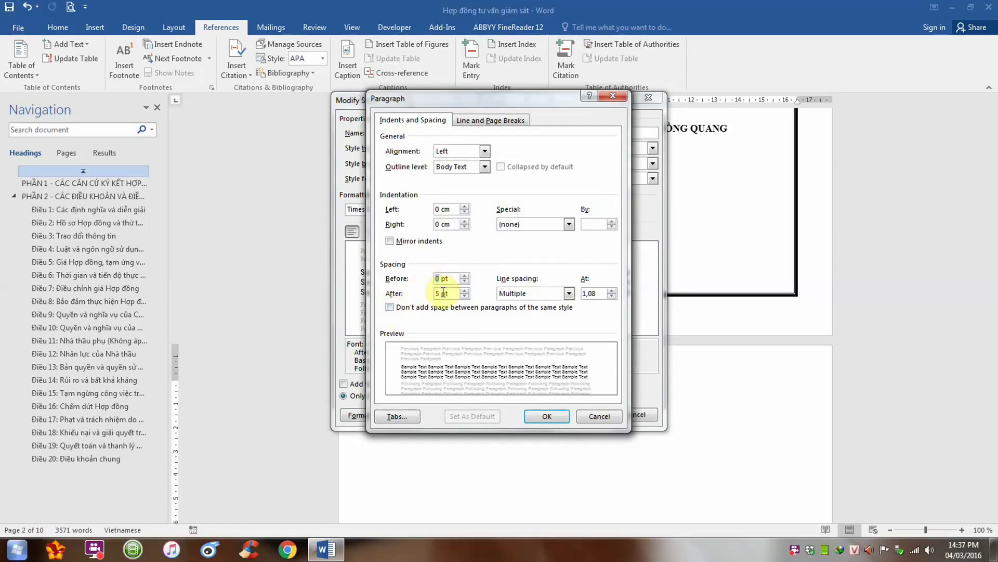
{"action": "type", "text": "5"}
{"action": "left_click", "coordinate": [507, 296]}
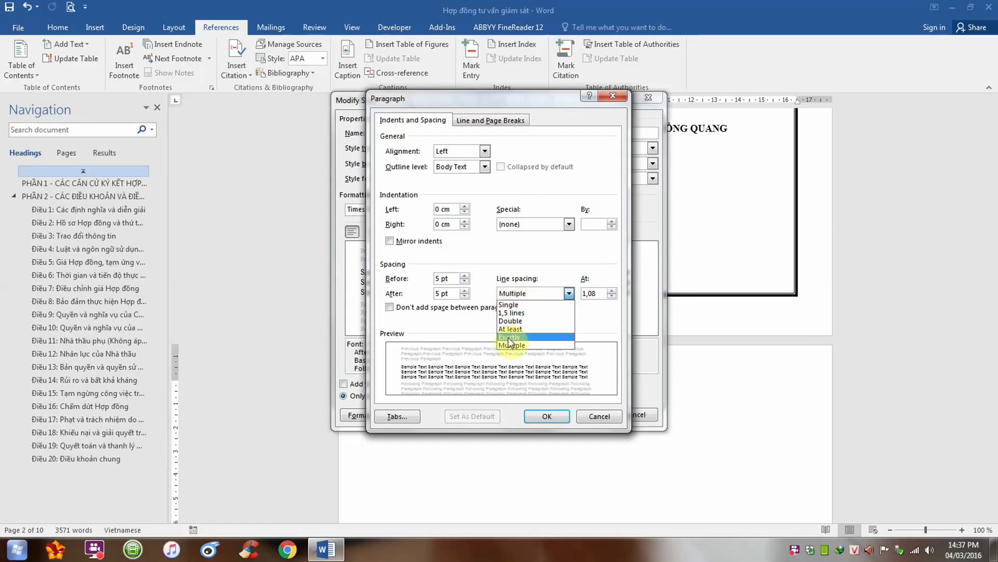
{"action": "left_click", "coordinate": [509, 338]}
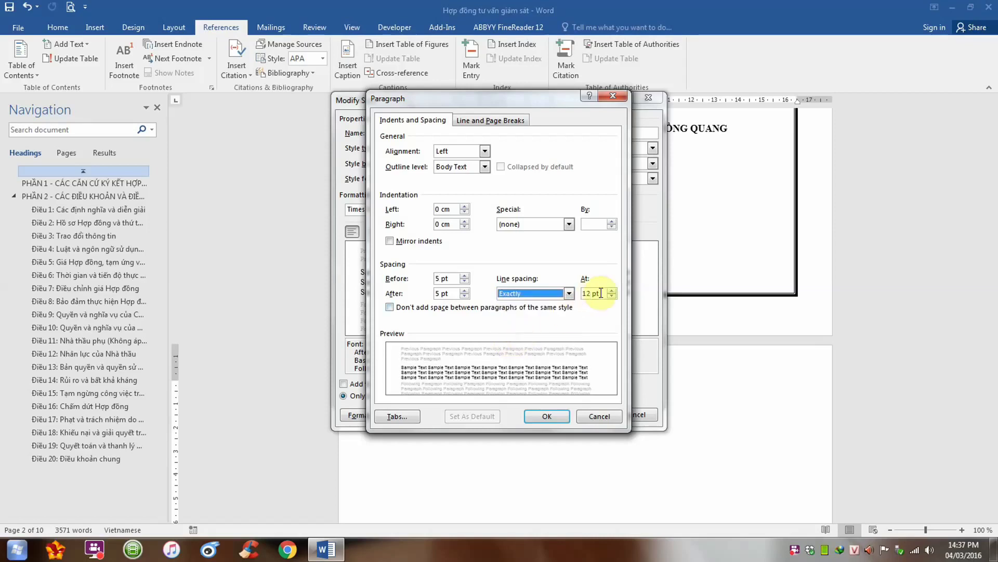
{"action": "triple_click", "coordinate": [600, 292]}
{"action": "type", "text": "1"}
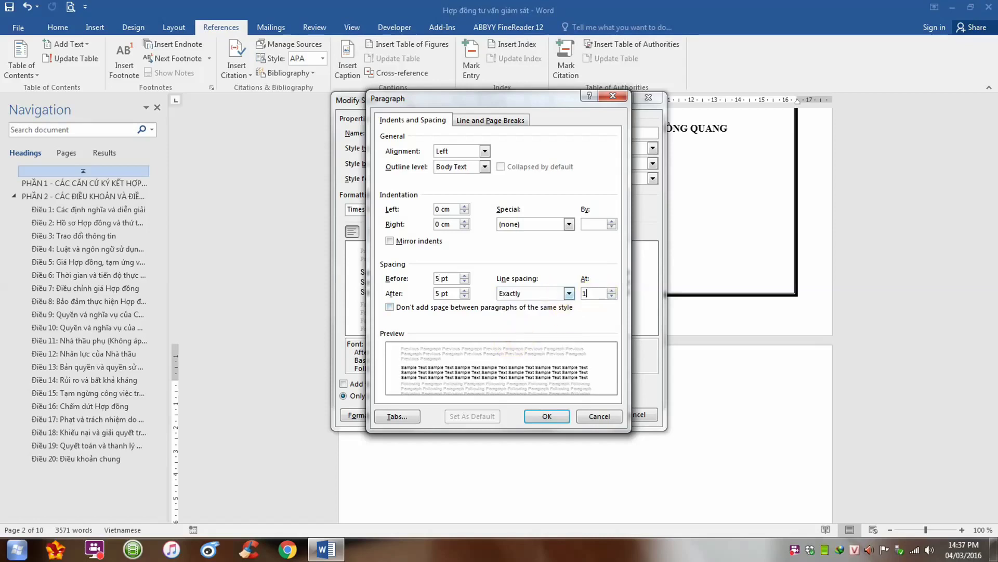
{"action": "type", "text": "8"}
{"action": "left_click", "coordinate": [547, 414]}
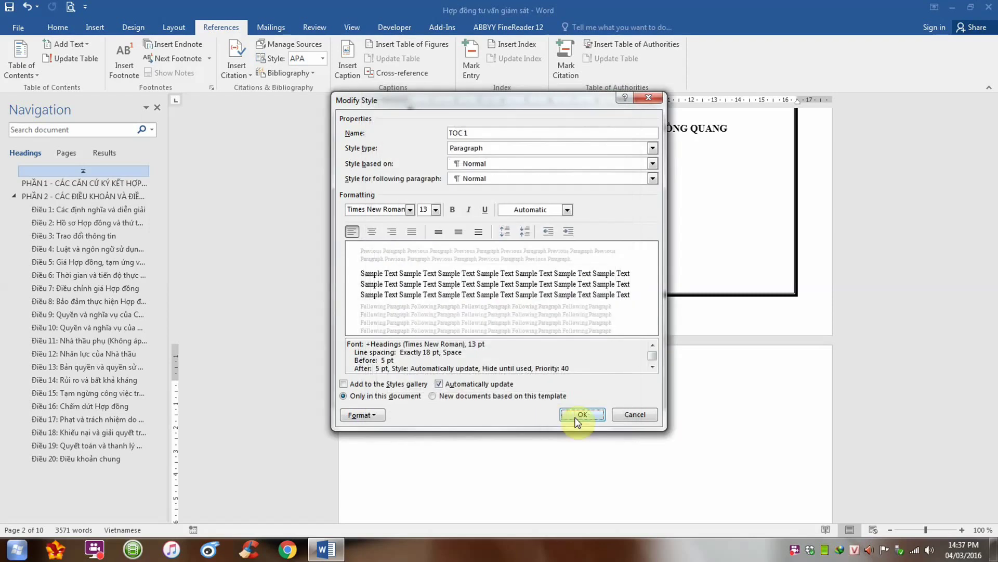
- Save the TOC 1 style changes and return to the TOC entry styles list
{"action": "left_click", "coordinate": [576, 416]}
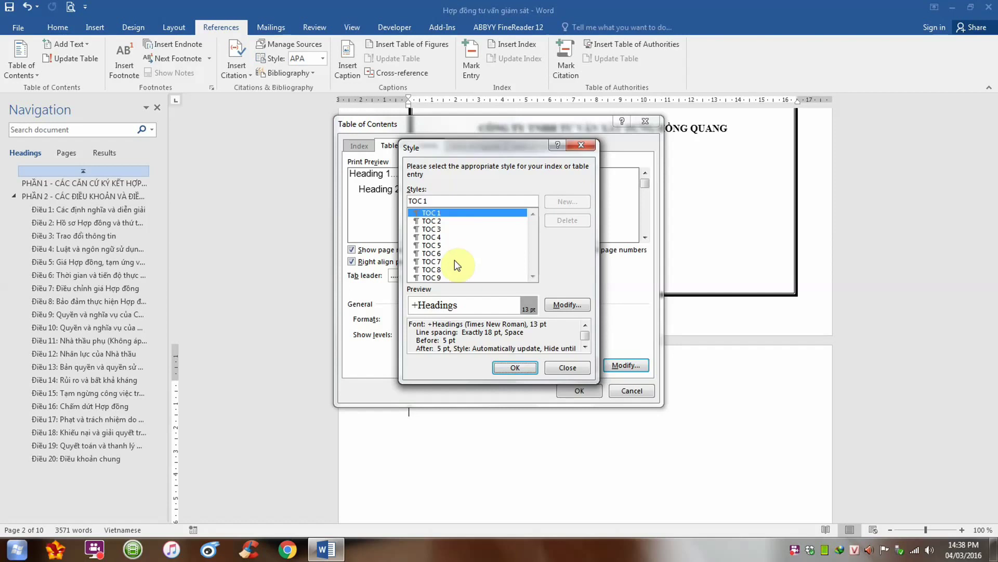
{"action": "left_click", "coordinate": [522, 370]}
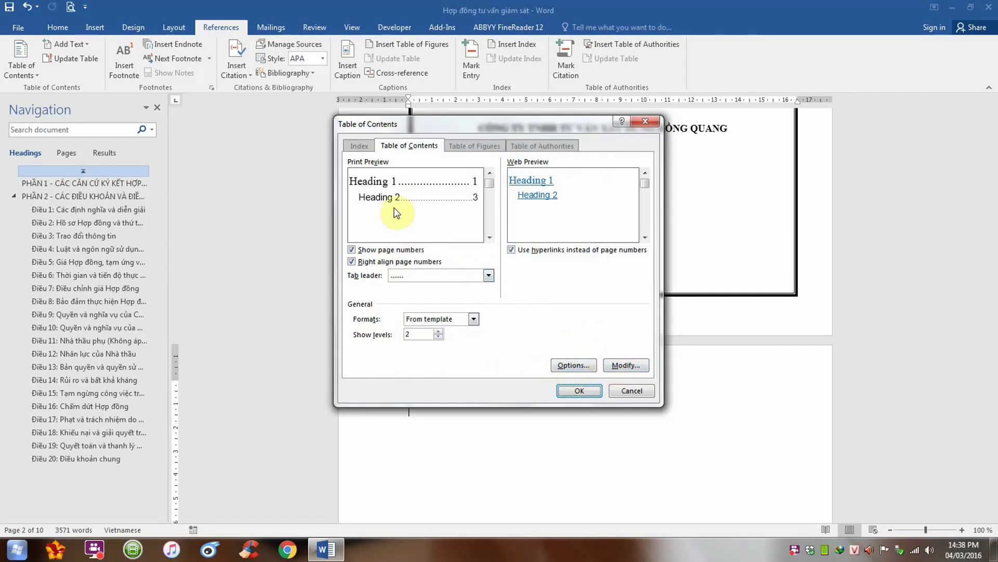
{"action": "left_click", "coordinate": [622, 365]}
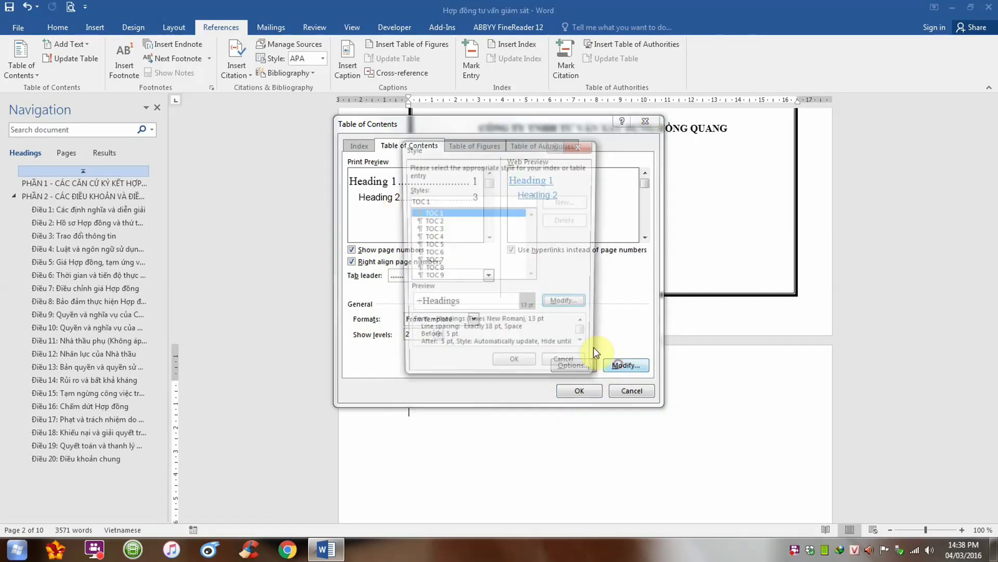
- Set the TOC 2 style's font to Times New Roman, 13 pt
{"action": "left_click", "coordinate": [436, 221]}
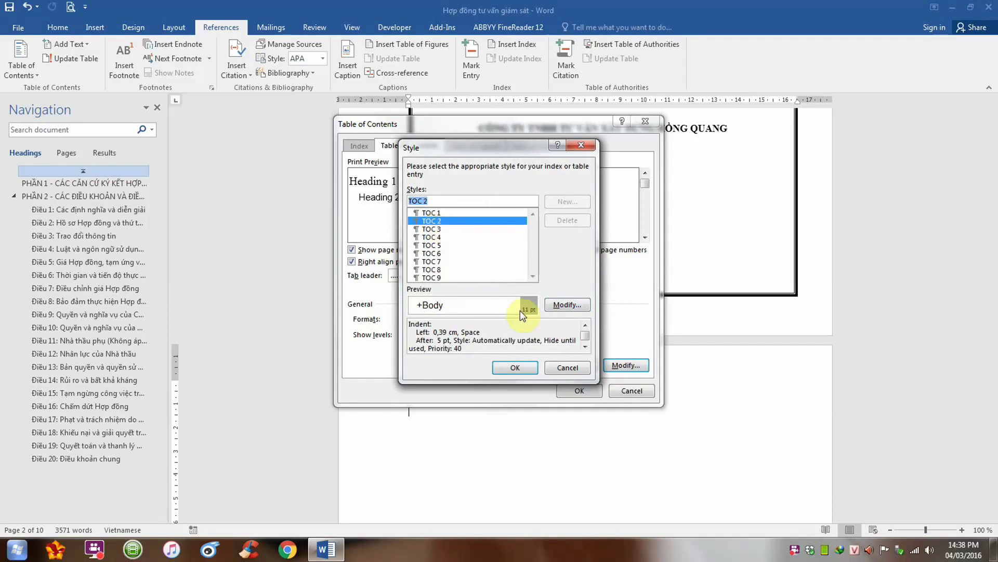
{"action": "left_click", "coordinate": [565, 306]}
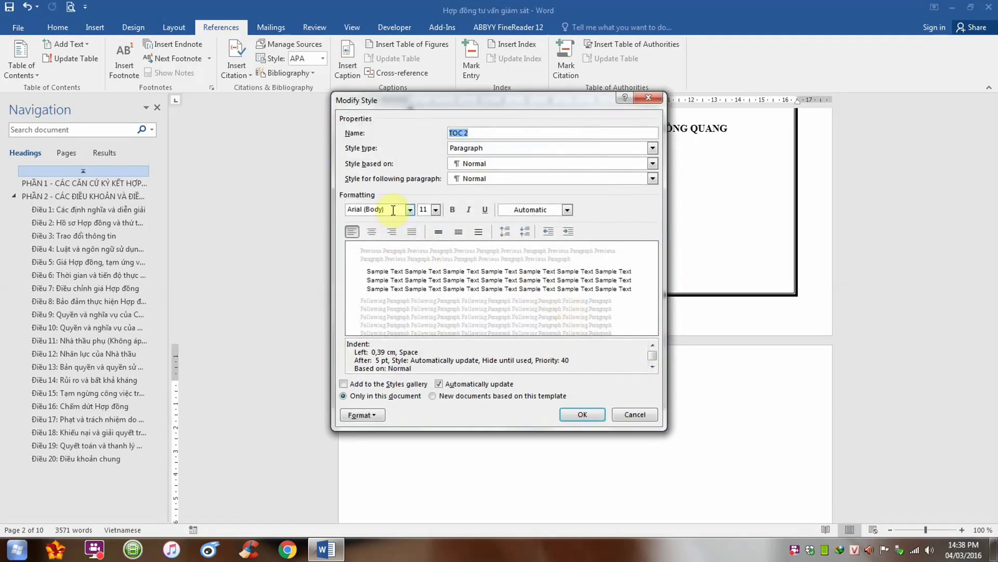
{"action": "left_click", "coordinate": [393, 210]}
{"action": "type", "text": "t"}
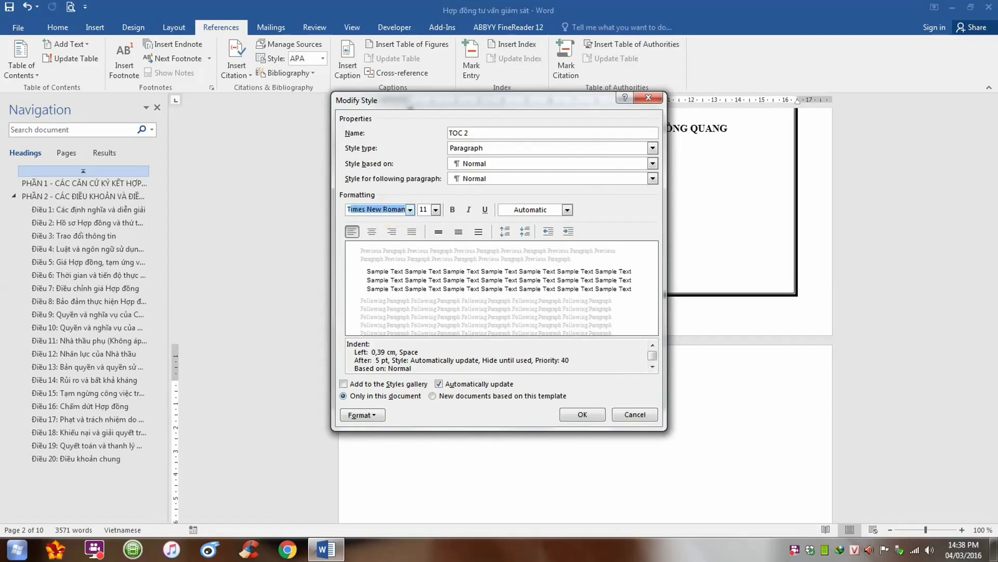
{"action": "type", "text": "i"}
{"action": "key", "text": "Tab"}
{"action": "type", "text": "13"}
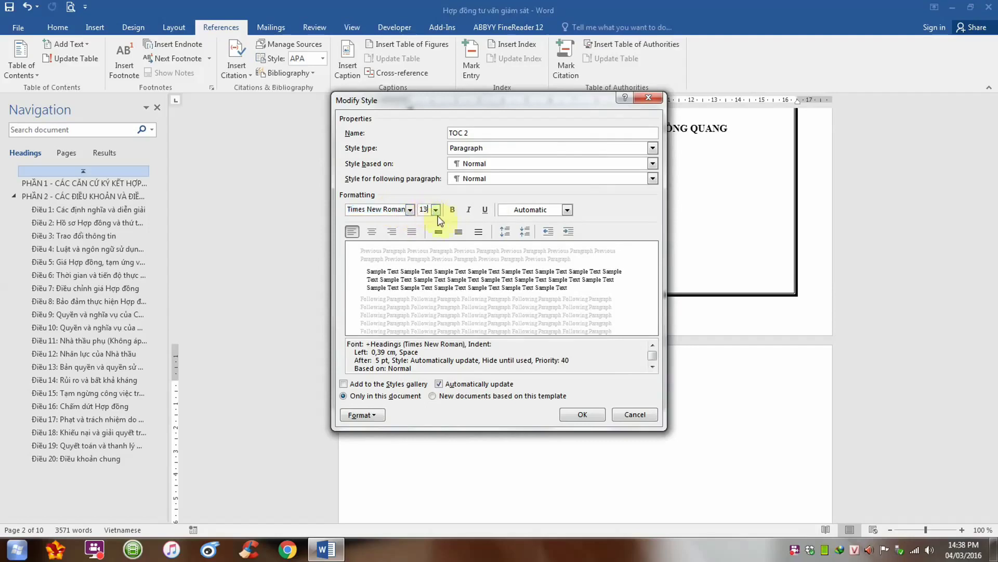
- Give TOC 2 paragraphs 5 pt spacing before and exactly 18 pt line spacing, then save the style
{"action": "left_click", "coordinate": [374, 415]}
{"action": "left_click", "coordinate": [381, 300]}
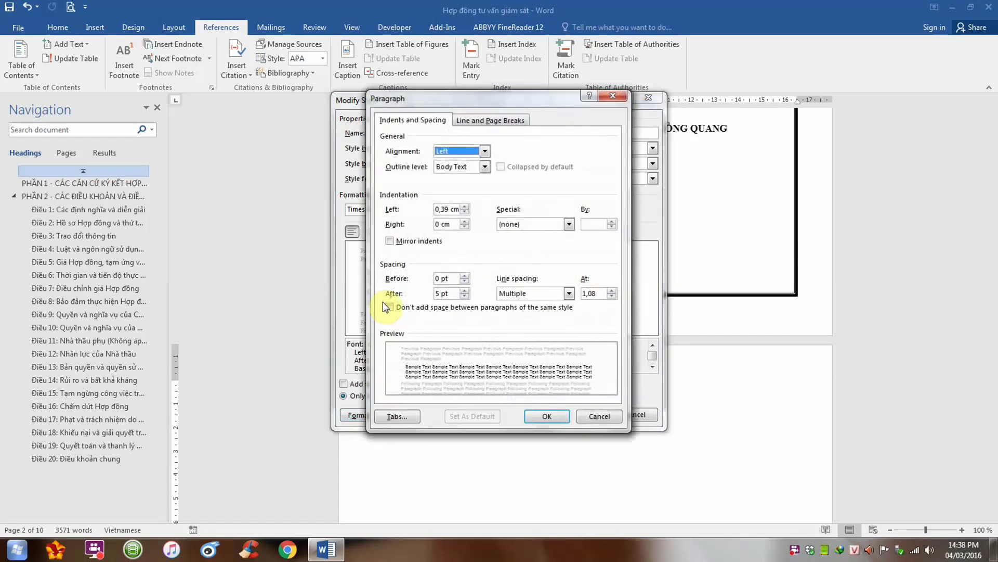
{"action": "left_click", "coordinate": [440, 278]}
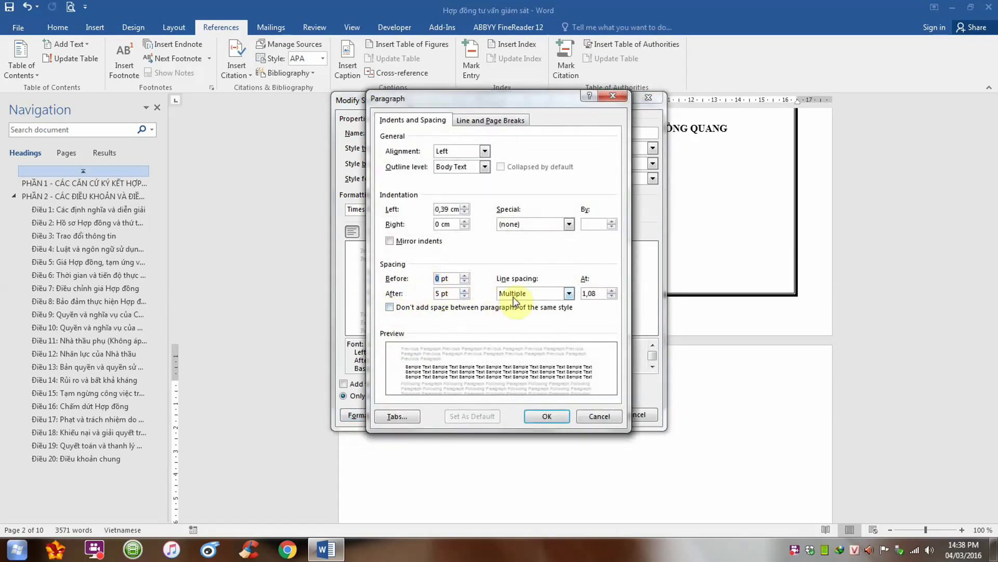
{"action": "key", "text": "BackSpace"}
{"action": "type", "text": "5"}
{"action": "left_click", "coordinate": [570, 294]}
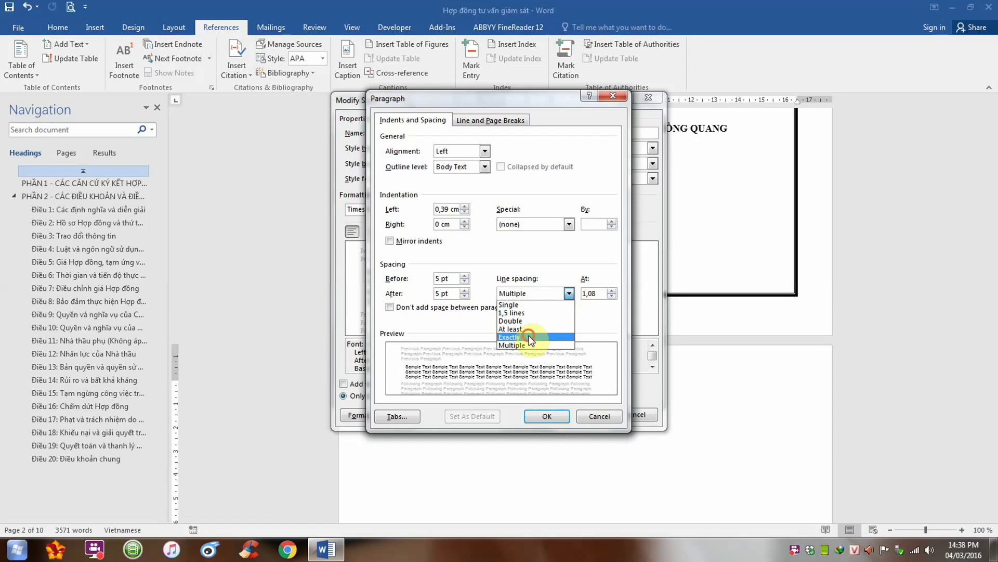
{"action": "left_click", "coordinate": [520, 336]}
{"action": "double_click", "coordinate": [597, 294]}
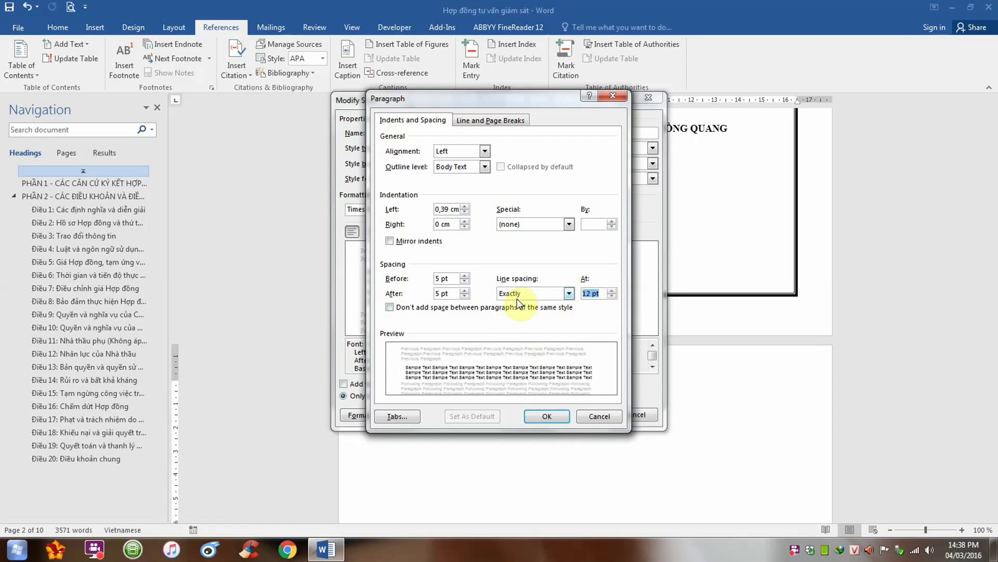
{"action": "type", "text": "18"}
{"action": "left_click", "coordinate": [547, 416]}
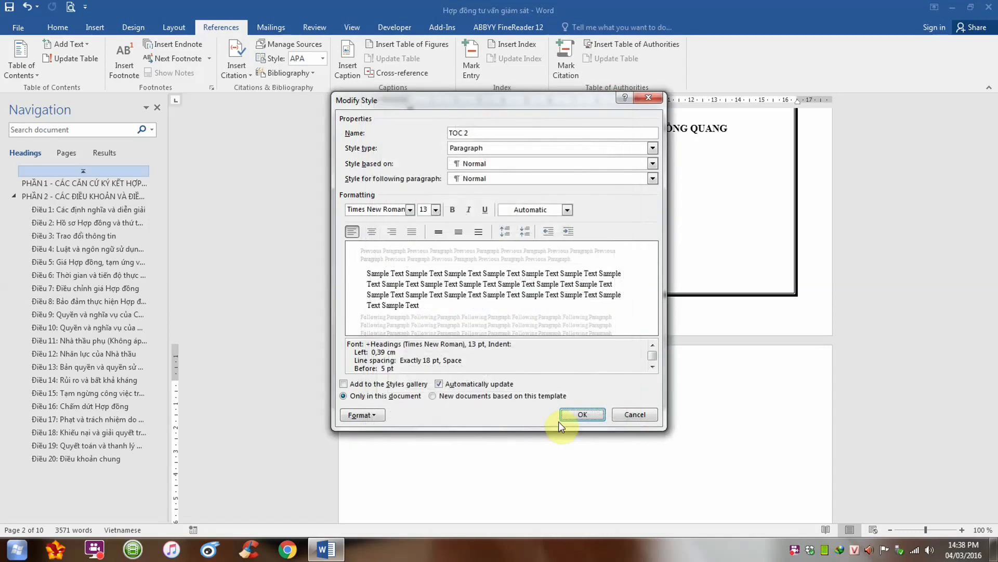
{"action": "left_click", "coordinate": [515, 373]}
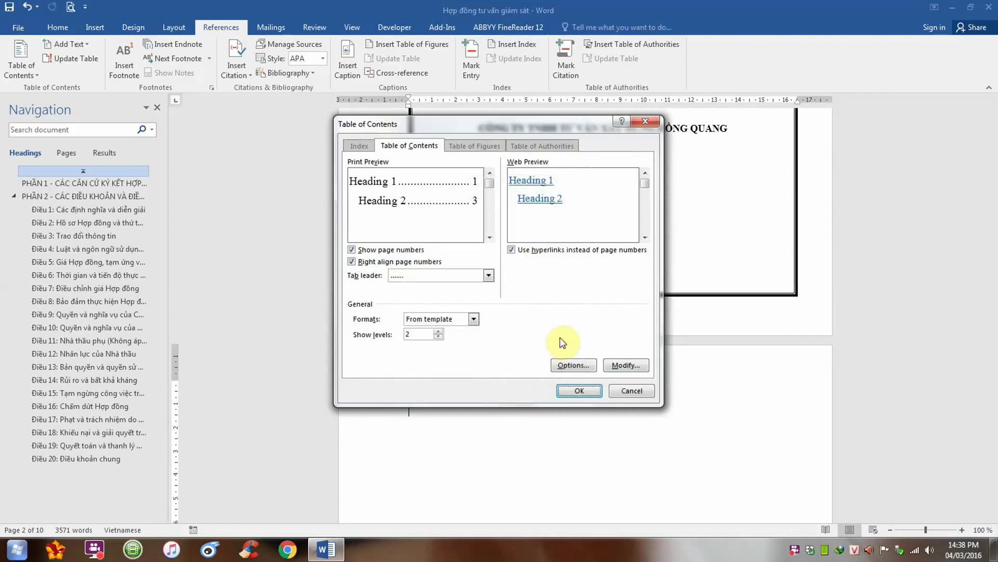
- Make the TOC 1 style bold and return to the Table of Contents settings
{"action": "left_click", "coordinate": [626, 365]}
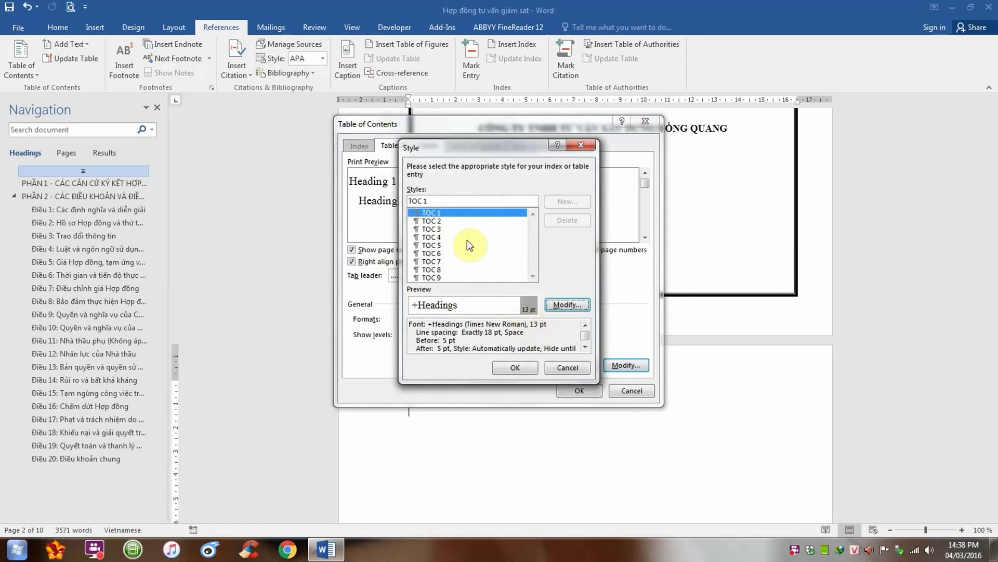
{"action": "left_click", "coordinate": [561, 306]}
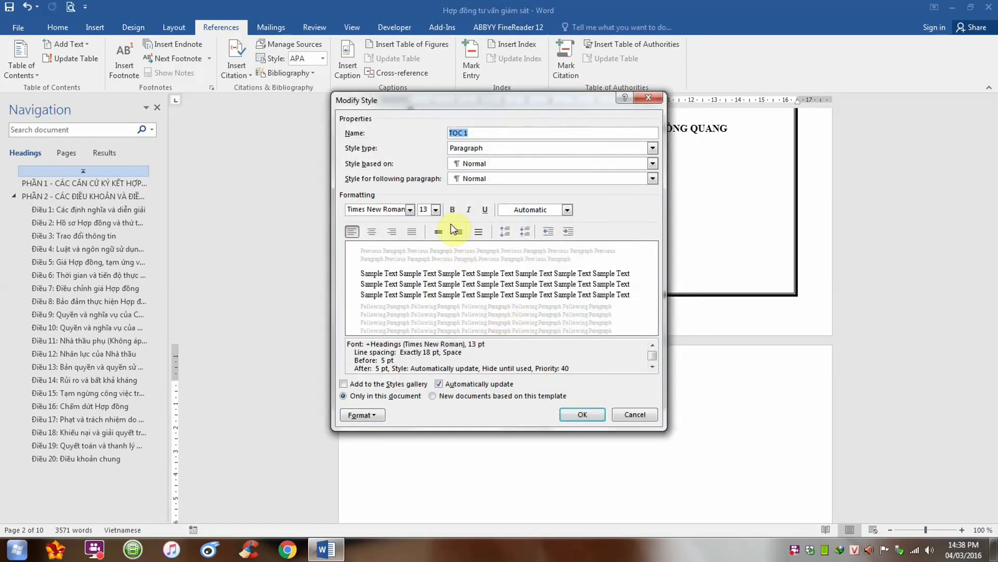
{"action": "left_click", "coordinate": [452, 210]}
{"action": "left_click", "coordinate": [567, 410]}
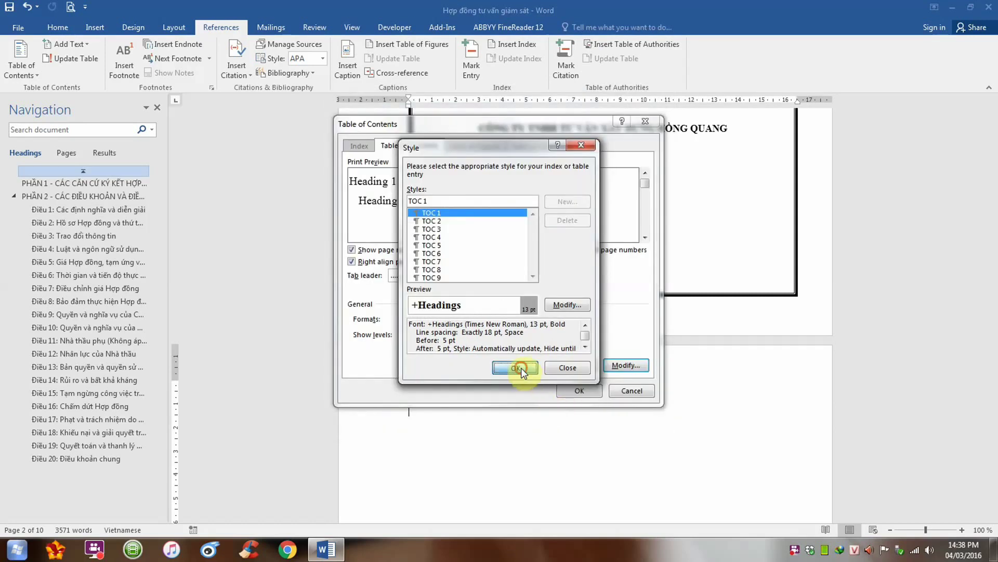
{"action": "left_click", "coordinate": [517, 367]}
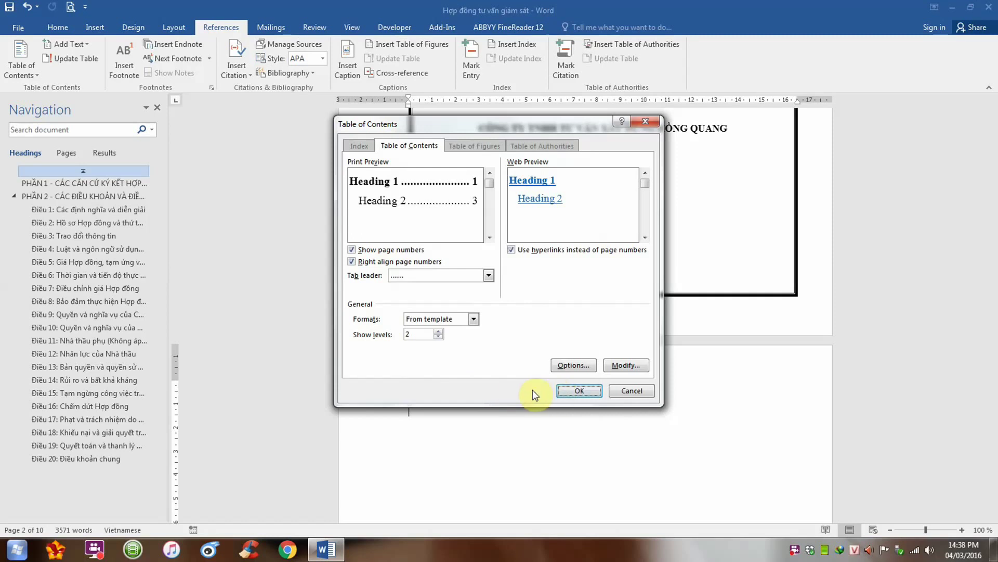
- Insert the MỤC LỤC table of contents listing the PHẦN and Điều headings
{"action": "left_click", "coordinate": [579, 391]}
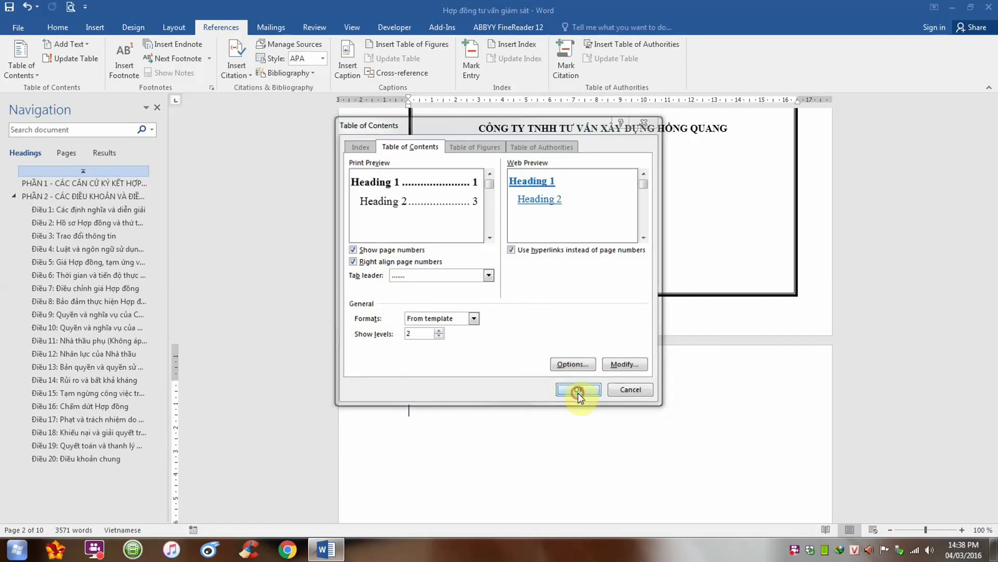
{"action": "scroll", "coordinate": [536, 380], "scroll_direction": "up", "scroll_amount": 3}
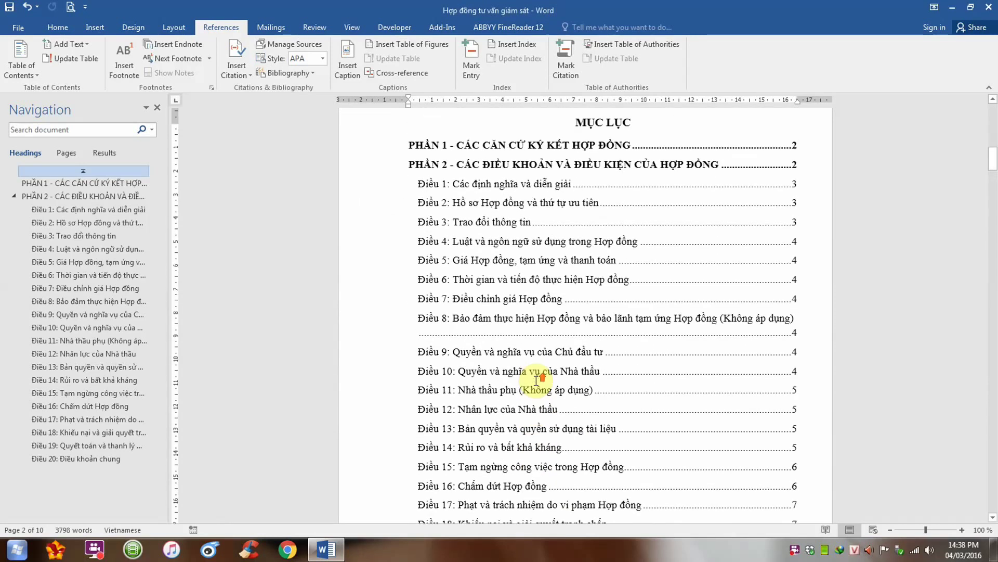
{"action": "left_click", "coordinate": [478, 265]}
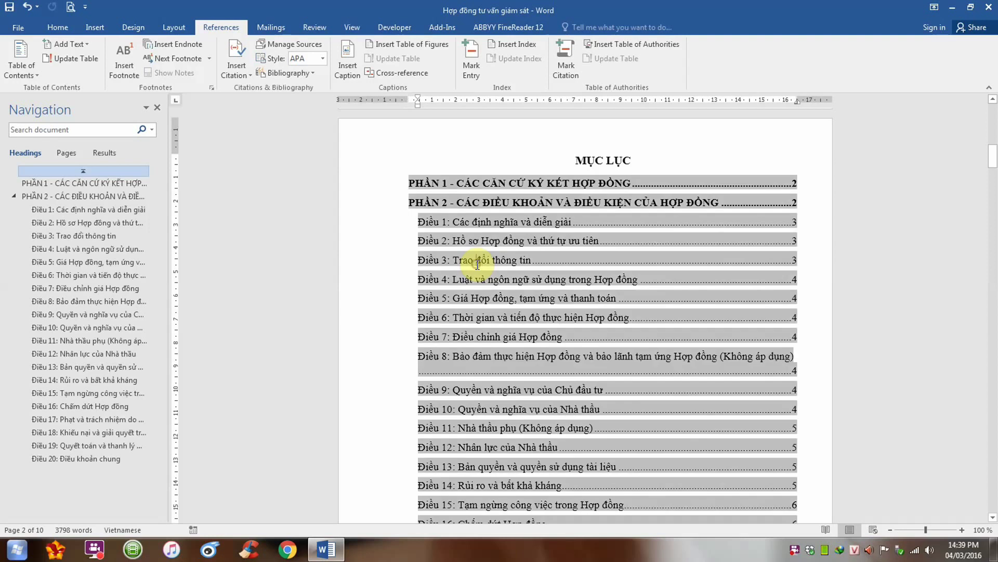
{"action": "scroll", "coordinate": [488, 270], "scroll_direction": "down", "scroll_amount": 3}
{"action": "scroll", "coordinate": [488, 269], "scroll_direction": "up", "scroll_amount": 3}
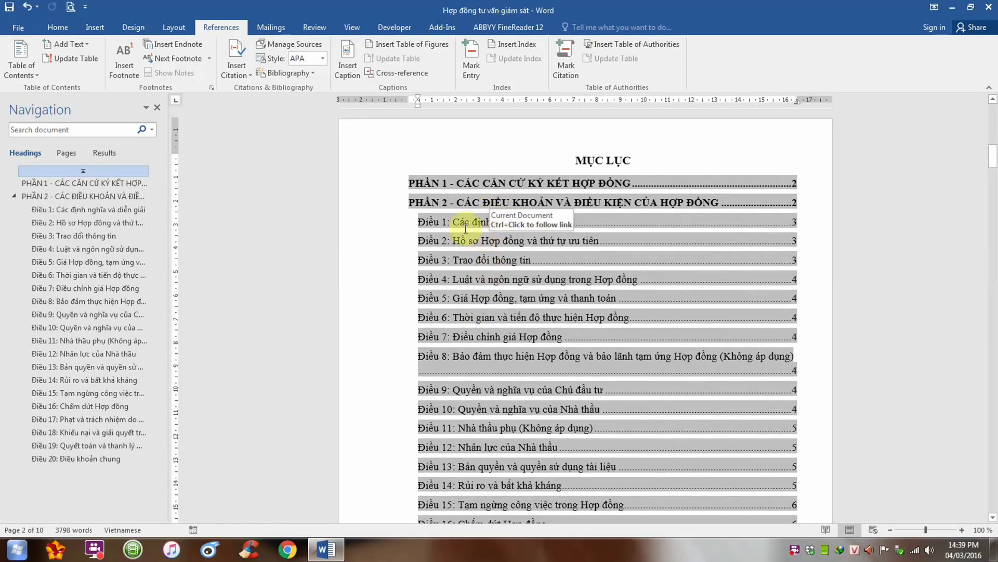
- Review the MỤC LỤC entries, clicking into the Điều 5, PHẦN 1 and Điều 4 lines
{"action": "left_click", "coordinate": [463, 247]}
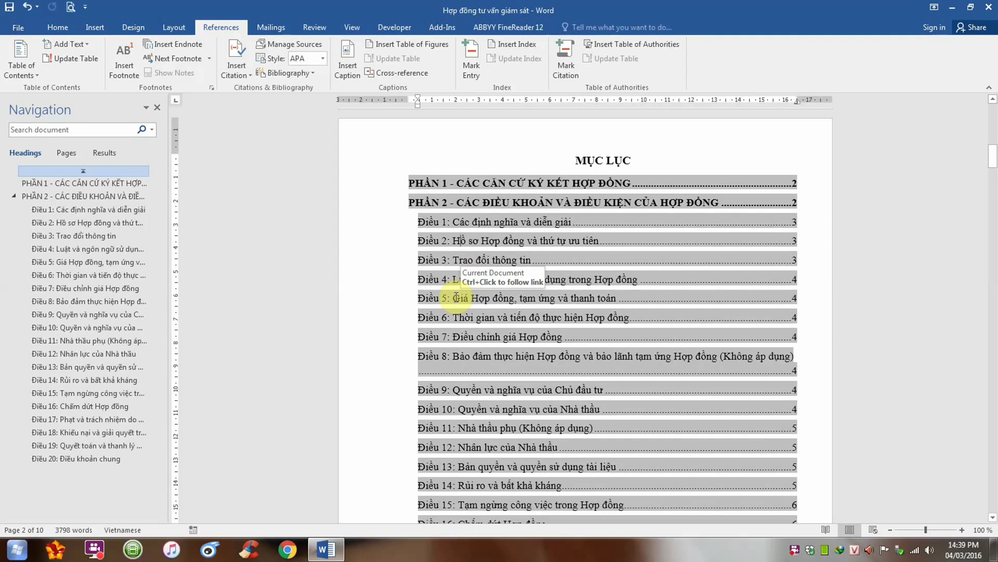
{"action": "scroll", "coordinate": [456, 297], "scroll_direction": "down", "scroll_amount": 2}
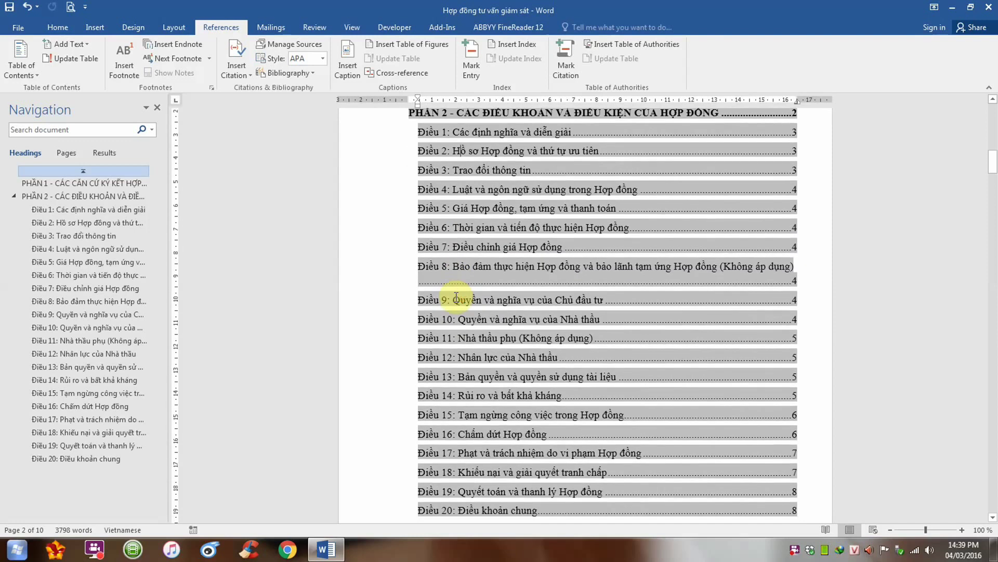
{"action": "scroll", "coordinate": [456, 297], "scroll_direction": "down", "scroll_amount": 1}
{"action": "scroll", "coordinate": [456, 297], "scroll_direction": "down", "scroll_amount": 1}
{"action": "scroll", "coordinate": [456, 296], "scroll_direction": "down", "scroll_amount": 1}
{"action": "scroll", "coordinate": [456, 296], "scroll_direction": "up", "scroll_amount": 3}
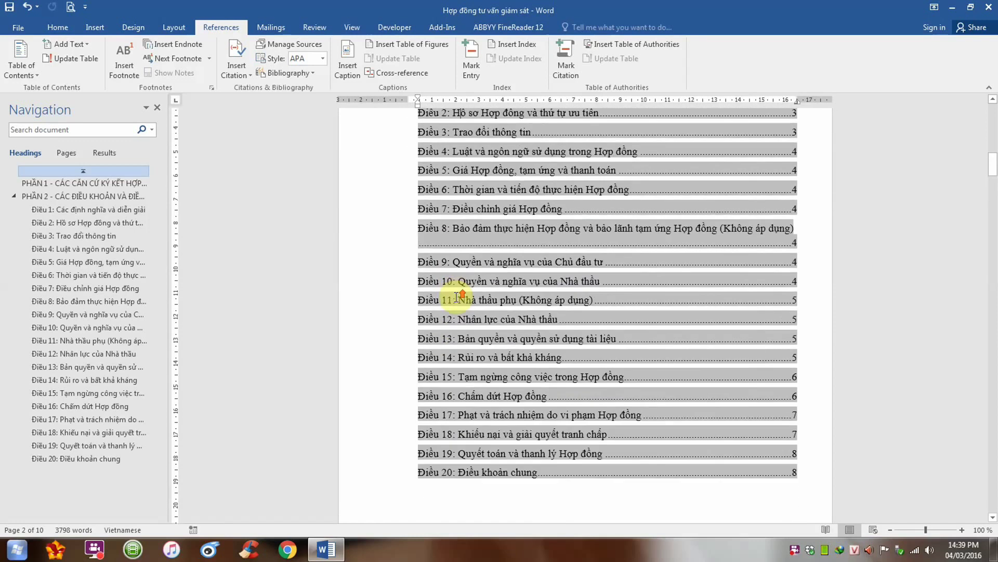
{"action": "scroll", "coordinate": [457, 296], "scroll_direction": "up", "scroll_amount": 2}
{"action": "scroll", "coordinate": [456, 297], "scroll_direction": "down", "scroll_amount": 3}
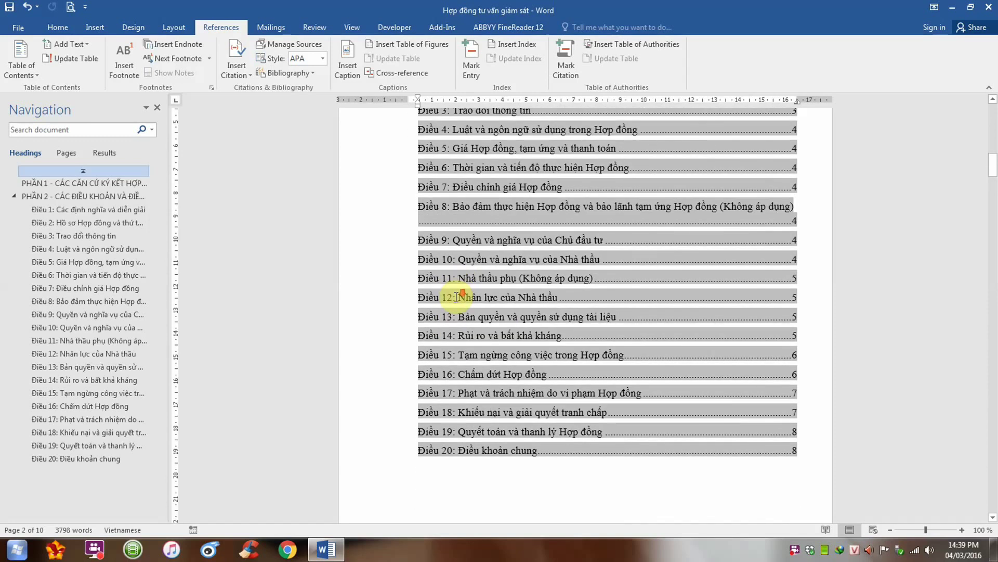
{"action": "scroll", "coordinate": [456, 297], "scroll_direction": "down", "scroll_amount": 1}
{"action": "scroll", "coordinate": [456, 297], "scroll_direction": "down", "scroll_amount": 3}
{"action": "scroll", "coordinate": [456, 297], "scroll_direction": "down", "scroll_amount": 1}
{"action": "scroll", "coordinate": [456, 297], "scroll_direction": "up", "scroll_amount": 5}
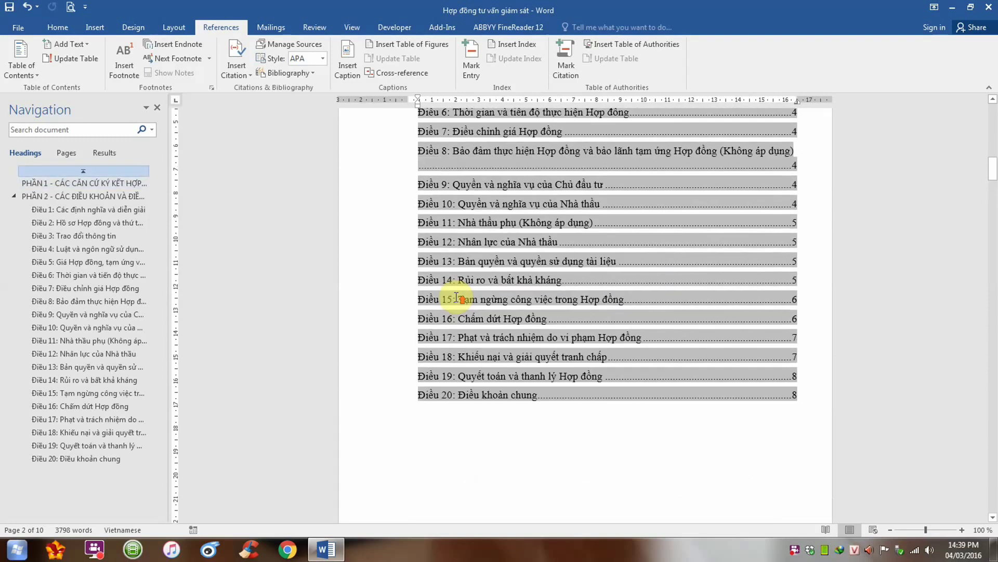
{"action": "scroll", "coordinate": [456, 297], "scroll_direction": "up", "scroll_amount": 1}
{"action": "scroll", "coordinate": [454, 239], "scroll_direction": "up", "scroll_amount": 3}
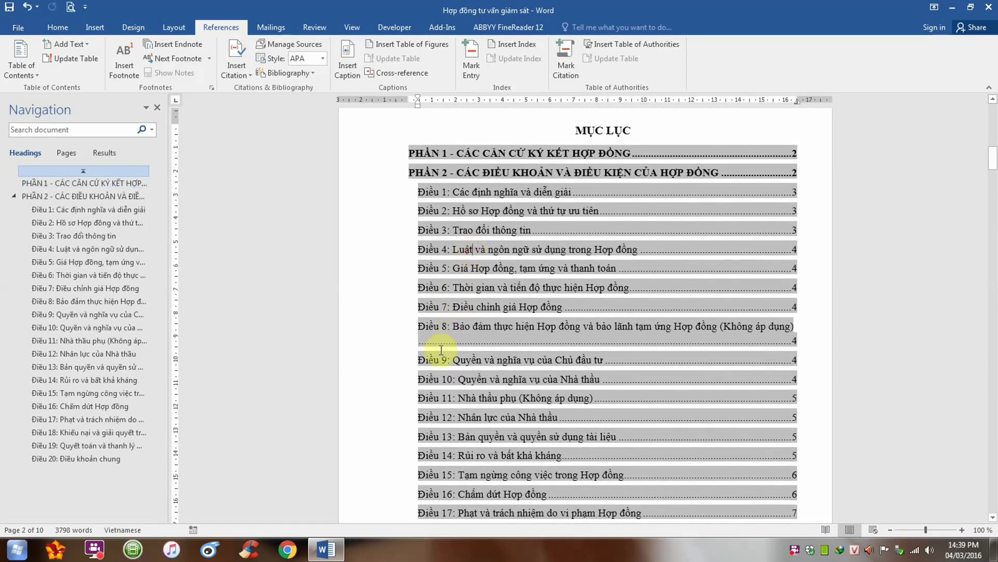
{"action": "left_click", "coordinate": [791, 153]}
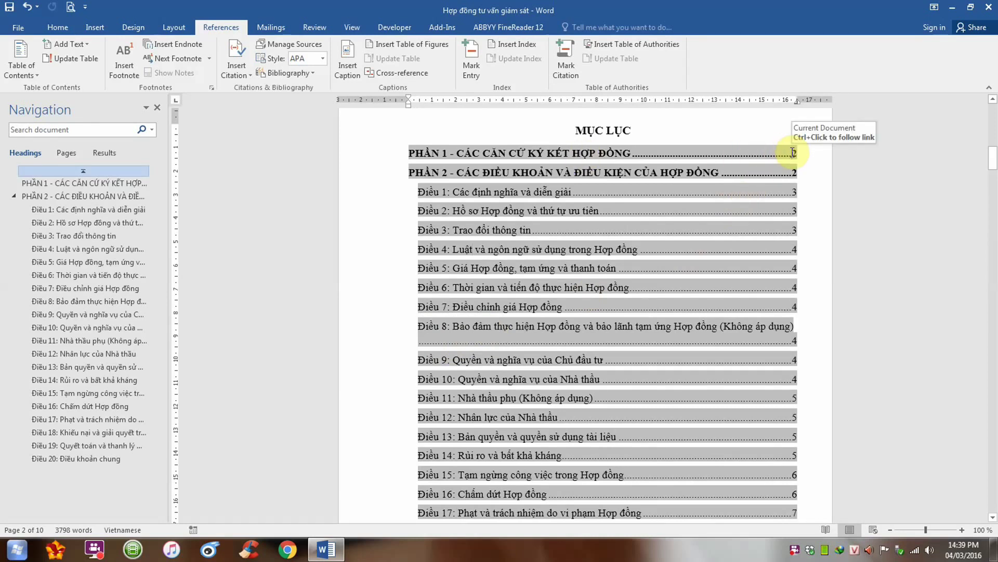
{"action": "scroll", "coordinate": [779, 287], "scroll_direction": "down", "scroll_amount": 6}
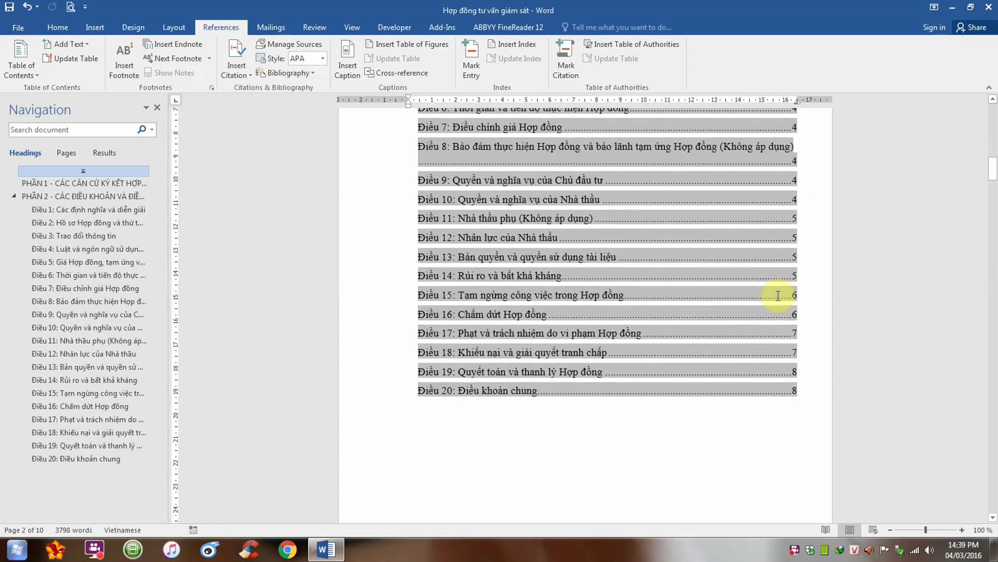
{"action": "scroll", "coordinate": [778, 294], "scroll_direction": "down", "scroll_amount": 2}
{"action": "scroll", "coordinate": [779, 296], "scroll_direction": "down", "scroll_amount": 2}
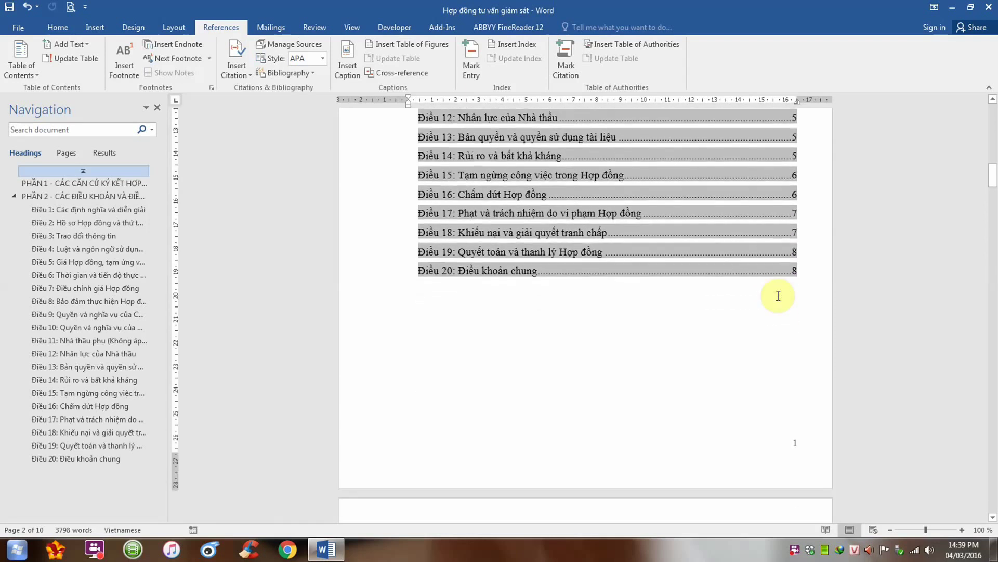
{"action": "scroll", "coordinate": [385, 284], "scroll_direction": "up", "scroll_amount": 2}
{"action": "scroll", "coordinate": [385, 285], "scroll_direction": "up", "scroll_amount": 5}
{"action": "scroll", "coordinate": [385, 285], "scroll_direction": "up", "scroll_amount": 4}
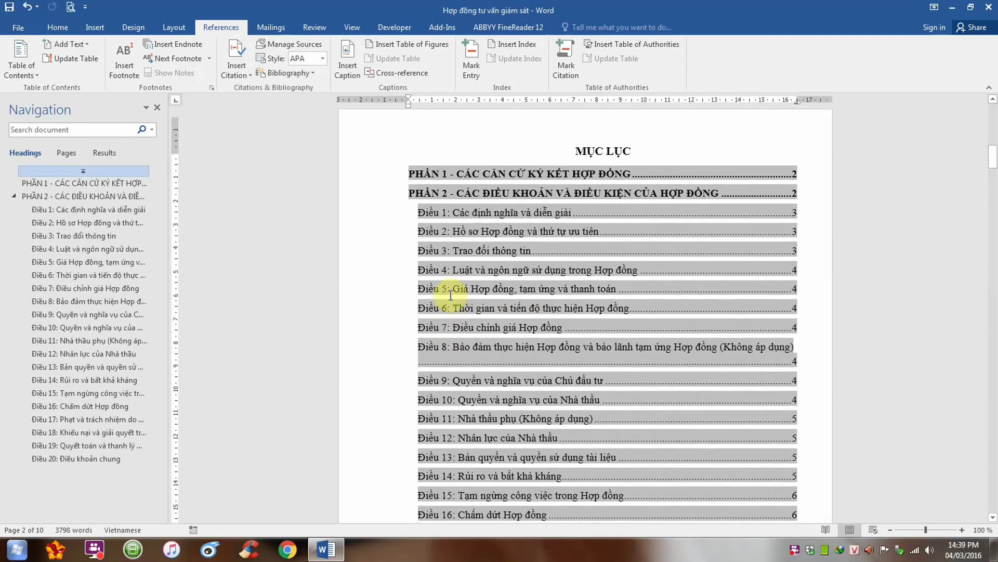
{"action": "left_click", "coordinate": [495, 277]}
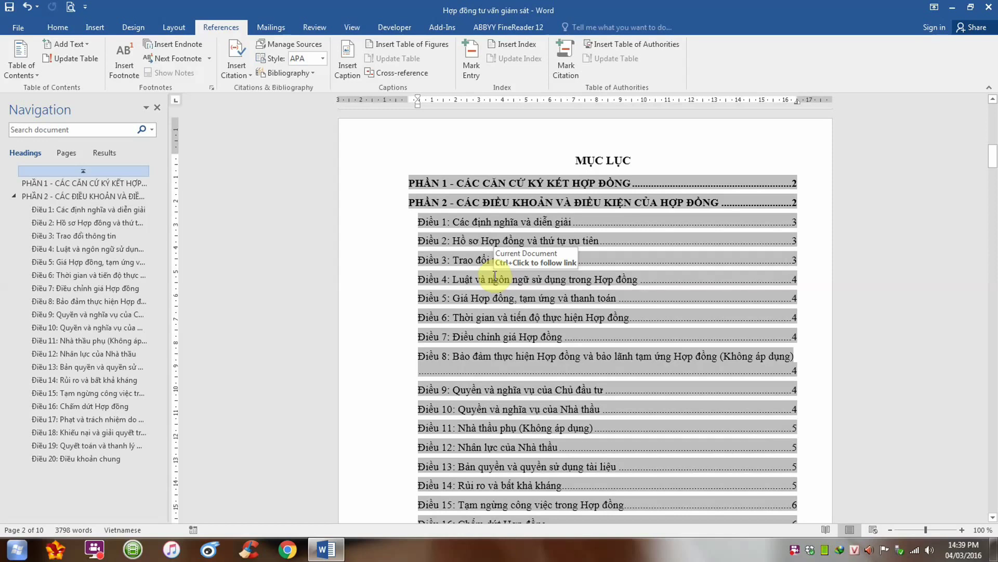
- Jump to the Điều 2 heading from its contents entry and color its text black
{"action": "left_click", "coordinate": [476, 243], "text": "ctrl"}
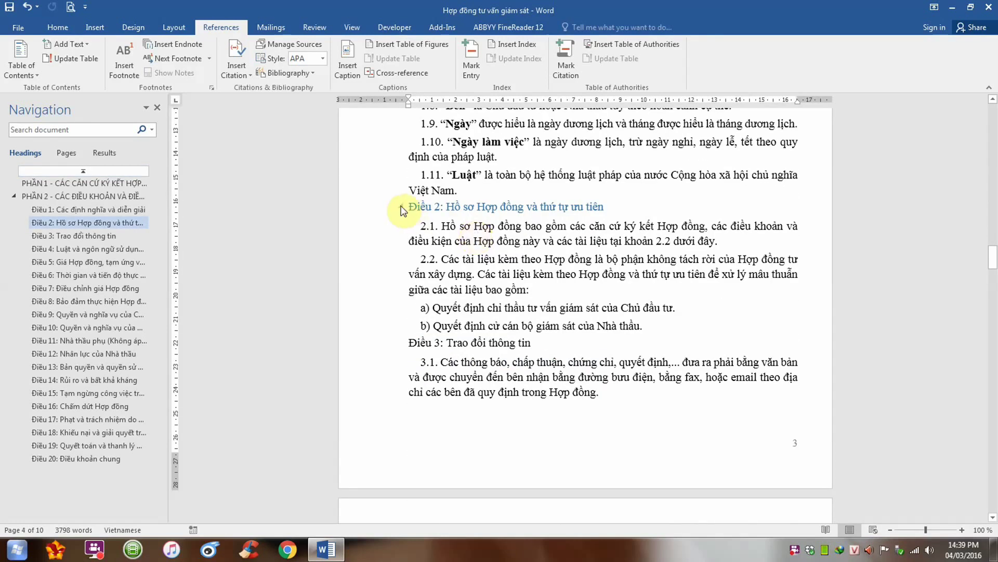
{"action": "left_click_drag", "start_coordinate": [408, 206], "coordinate": [589, 214]}
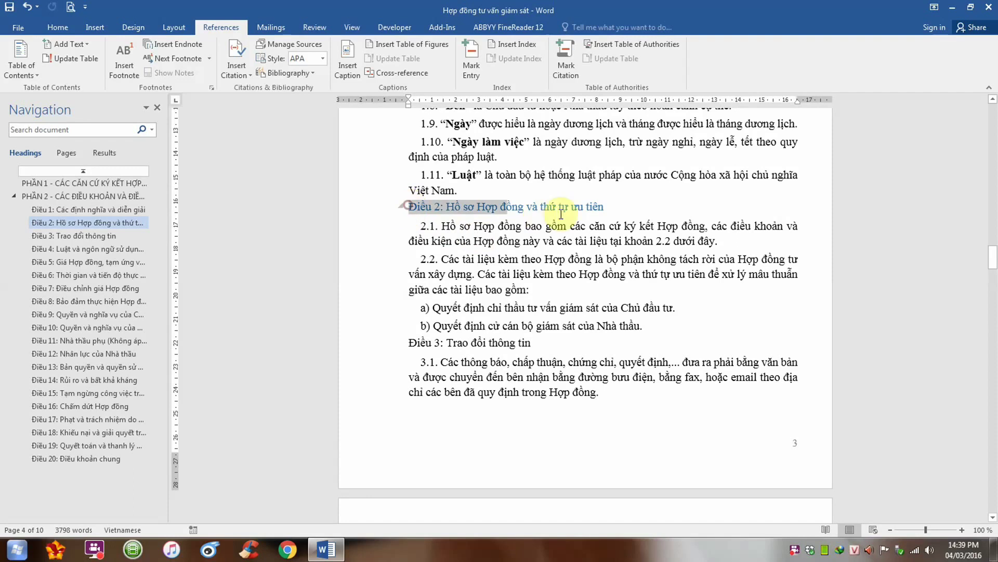
{"action": "left_click", "coordinate": [58, 27]}
{"action": "left_click", "coordinate": [249, 70]}
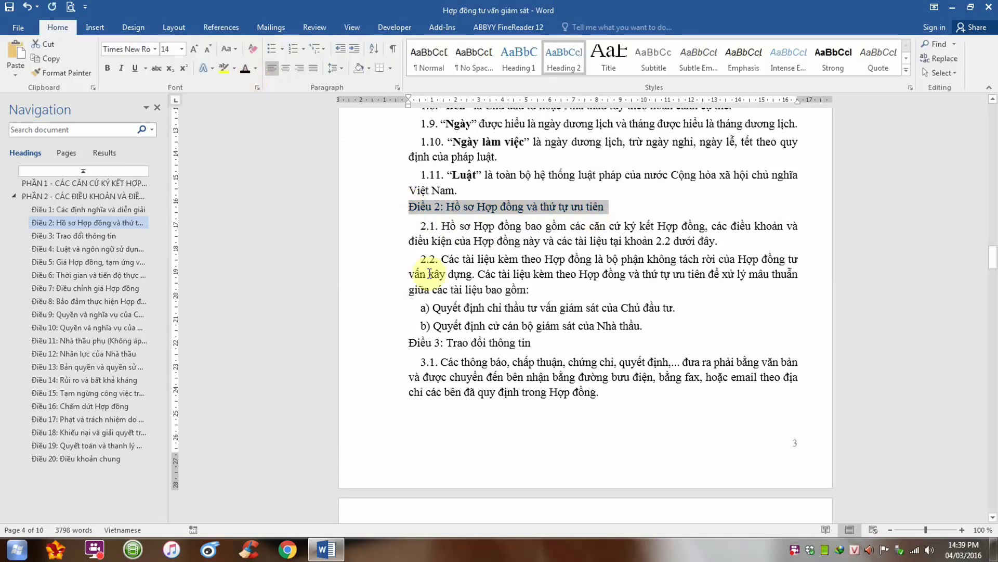
- Move to page 3 and begin selecting the PHẦN 1 Căn cứ paragraphs
{"action": "scroll", "coordinate": [430, 273], "scroll_direction": "up", "scroll_amount": 1}
{"action": "scroll", "coordinate": [430, 272], "scroll_direction": "up", "scroll_amount": 4}
{"action": "scroll", "coordinate": [430, 273], "scroll_direction": "up", "scroll_amount": 2}
{"action": "scroll", "coordinate": [430, 273], "scroll_direction": "up", "scroll_amount": 3}
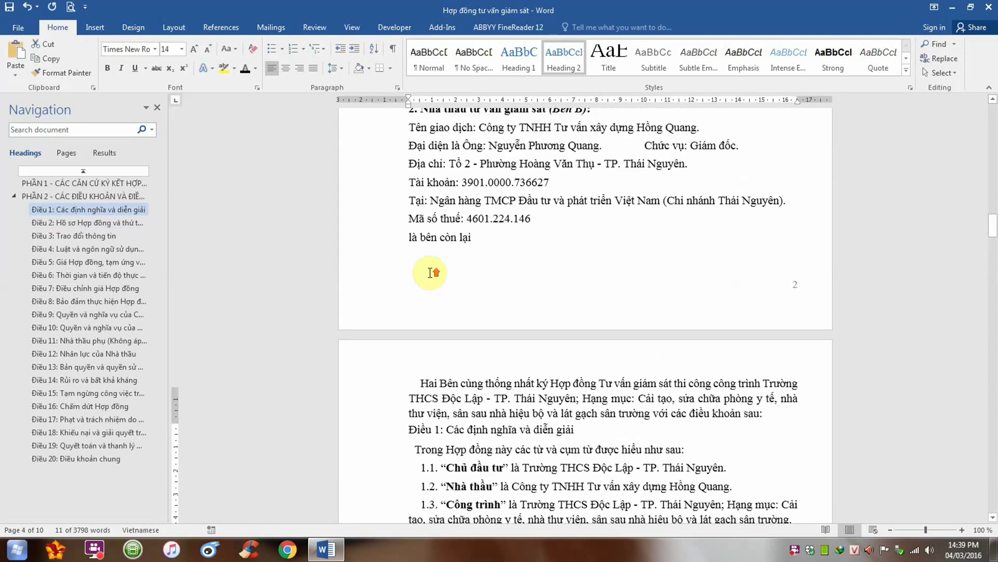
{"action": "scroll", "coordinate": [430, 272], "scroll_direction": "up", "scroll_amount": 3}
{"action": "scroll", "coordinate": [430, 273], "scroll_direction": "up", "scroll_amount": 4}
{"action": "scroll", "coordinate": [432, 277], "scroll_direction": "up", "scroll_amount": 3}
{"action": "scroll", "coordinate": [432, 277], "scroll_direction": "up", "scroll_amount": 3}
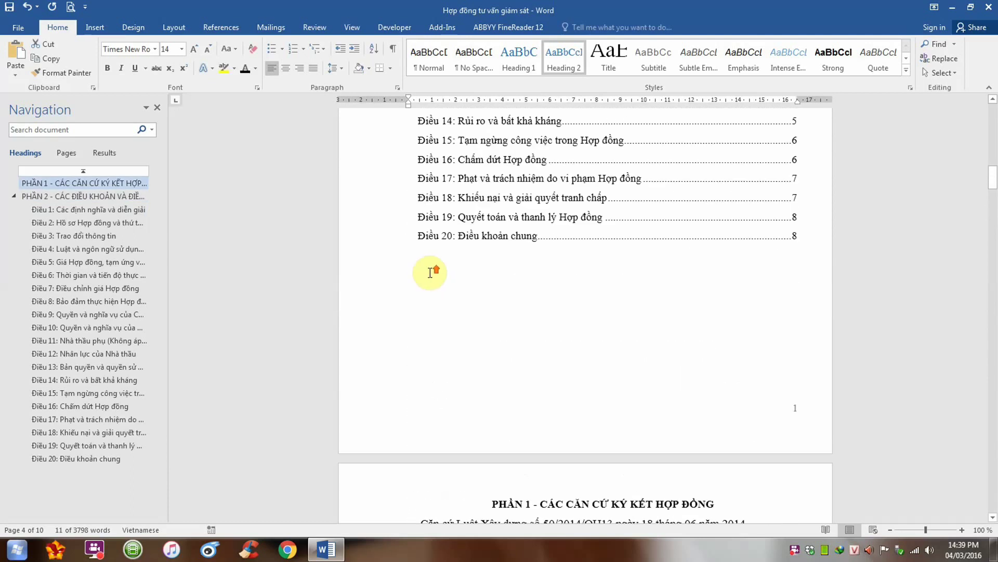
{"action": "scroll", "coordinate": [432, 276], "scroll_direction": "up", "scroll_amount": 4}
{"action": "scroll", "coordinate": [431, 274], "scroll_direction": "up", "scroll_amount": 3}
{"action": "scroll", "coordinate": [430, 273], "scroll_direction": "up", "scroll_amount": 1}
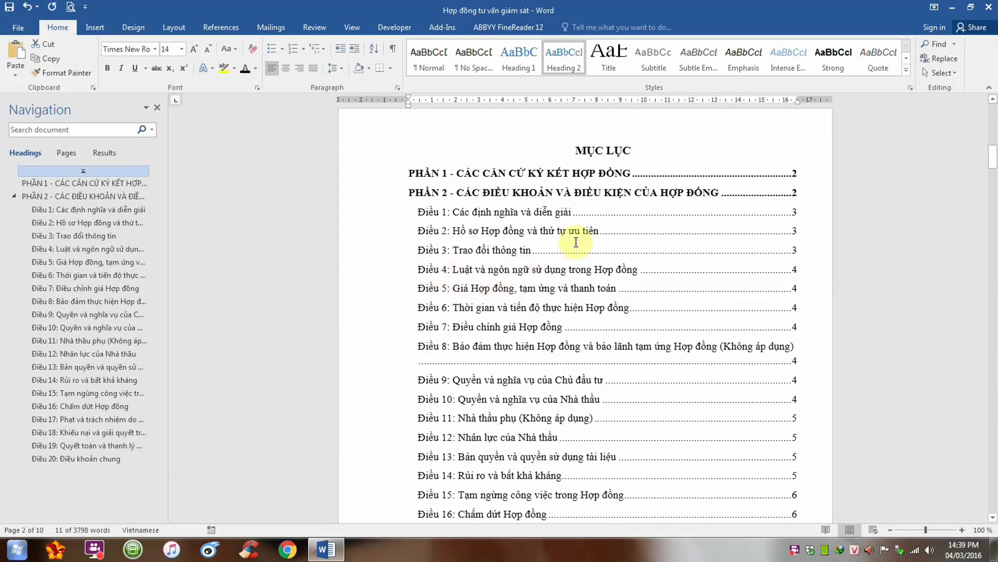
{"action": "scroll", "coordinate": [656, 219], "scroll_direction": "down", "scroll_amount": 1}
{"action": "scroll", "coordinate": [657, 219], "scroll_direction": "down", "scroll_amount": 3}
{"action": "scroll", "coordinate": [656, 219], "scroll_direction": "down", "scroll_amount": 1}
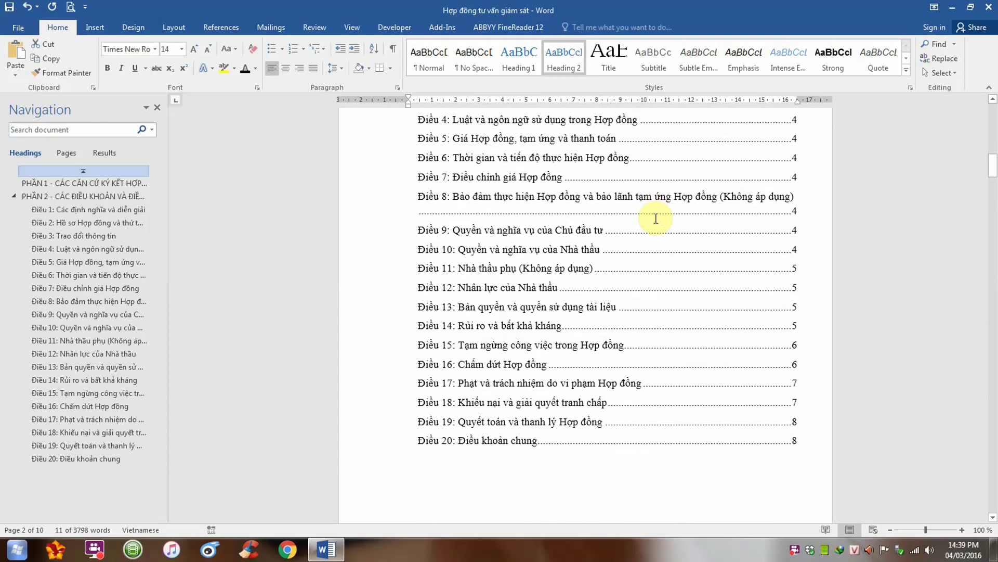
{"action": "scroll", "coordinate": [656, 218], "scroll_direction": "up", "scroll_amount": 3}
{"action": "scroll", "coordinate": [656, 219], "scroll_direction": "up", "scroll_amount": 1}
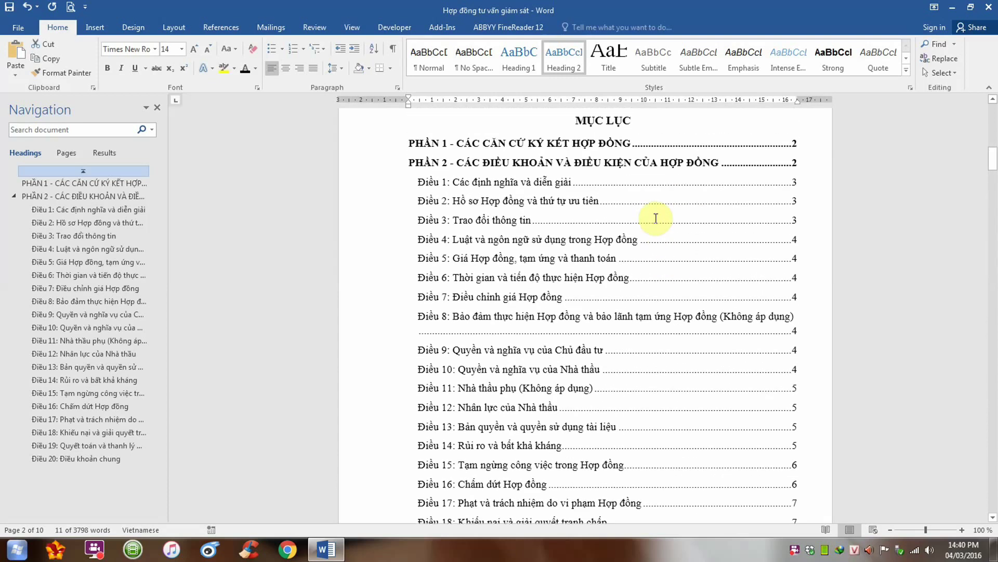
{"action": "scroll", "coordinate": [656, 218], "scroll_direction": "down", "scroll_amount": 2}
{"action": "scroll", "coordinate": [656, 218], "scroll_direction": "down", "scroll_amount": 1}
{"action": "scroll", "coordinate": [656, 218], "scroll_direction": "down", "scroll_amount": 2}
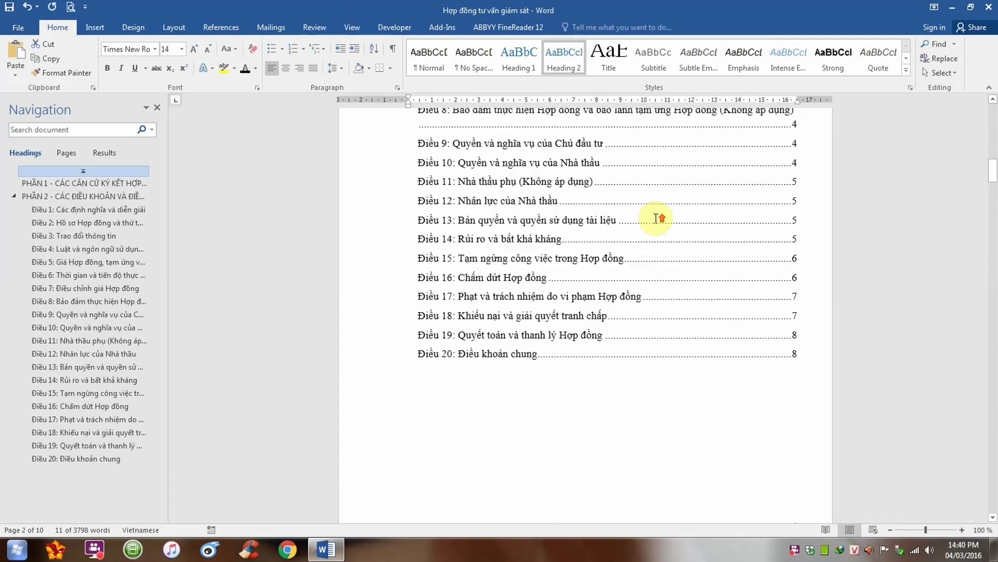
{"action": "scroll", "coordinate": [656, 218], "scroll_direction": "up", "scroll_amount": 4}
{"action": "scroll", "coordinate": [656, 218], "scroll_direction": "up", "scroll_amount": 1}
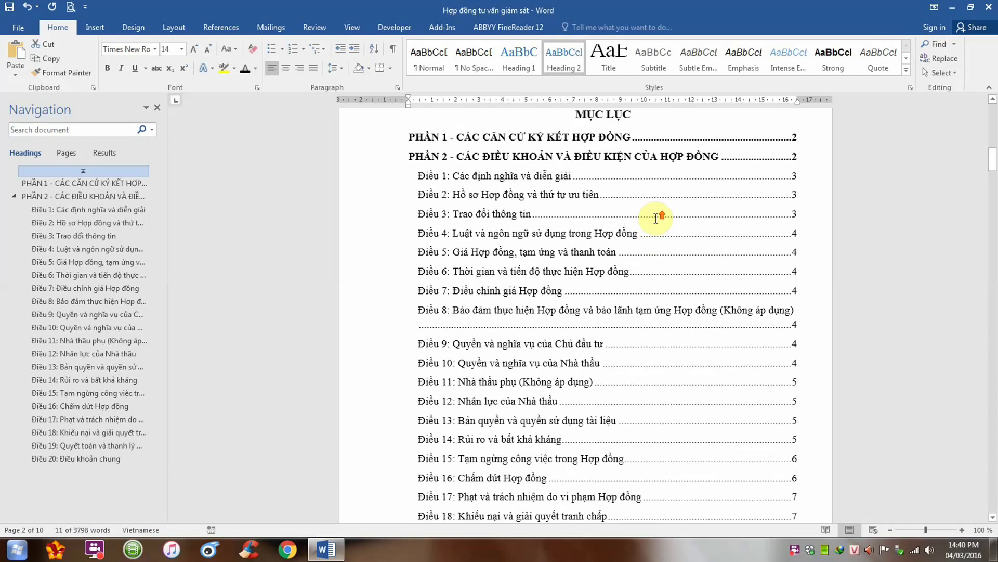
{"action": "scroll", "coordinate": [656, 218], "scroll_direction": "up", "scroll_amount": 1}
{"action": "scroll", "coordinate": [656, 218], "scroll_direction": "down", "scroll_amount": 4}
{"action": "scroll", "coordinate": [657, 219], "scroll_direction": "down", "scroll_amount": 4}
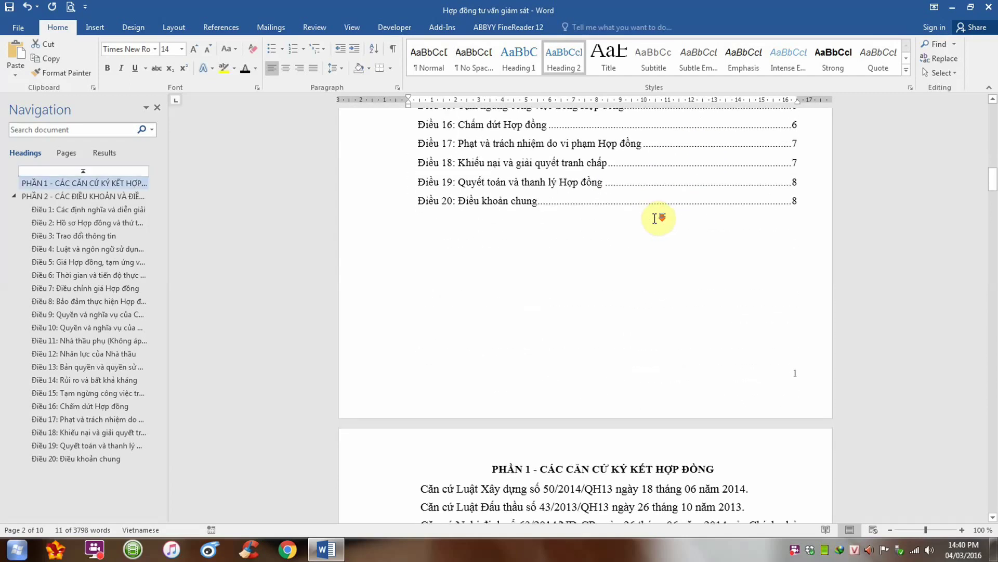
{"action": "scroll", "coordinate": [657, 219], "scroll_direction": "down", "scroll_amount": 3}
{"action": "scroll", "coordinate": [656, 218], "scroll_direction": "down", "scroll_amount": 3}
{"action": "scroll", "coordinate": [656, 218], "scroll_direction": "down", "scroll_amount": 1}
{"action": "scroll", "coordinate": [656, 218], "scroll_direction": "down", "scroll_amount": 1}
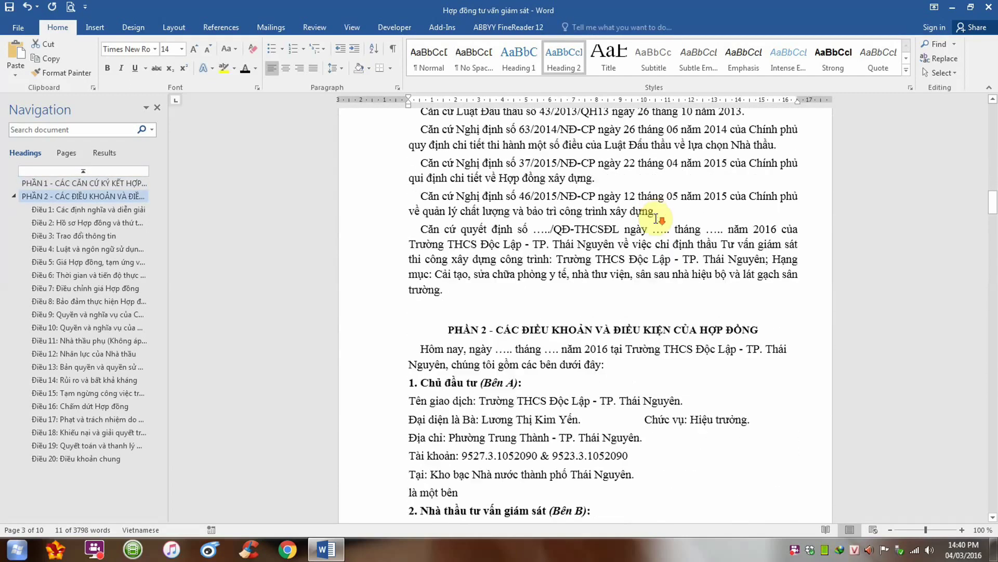
{"action": "scroll", "coordinate": [656, 218], "scroll_direction": "down", "scroll_amount": 2}
{"action": "scroll", "coordinate": [656, 218], "scroll_direction": "down", "scroll_amount": 2}
{"action": "scroll", "coordinate": [656, 219], "scroll_direction": "up", "scroll_amount": 4}
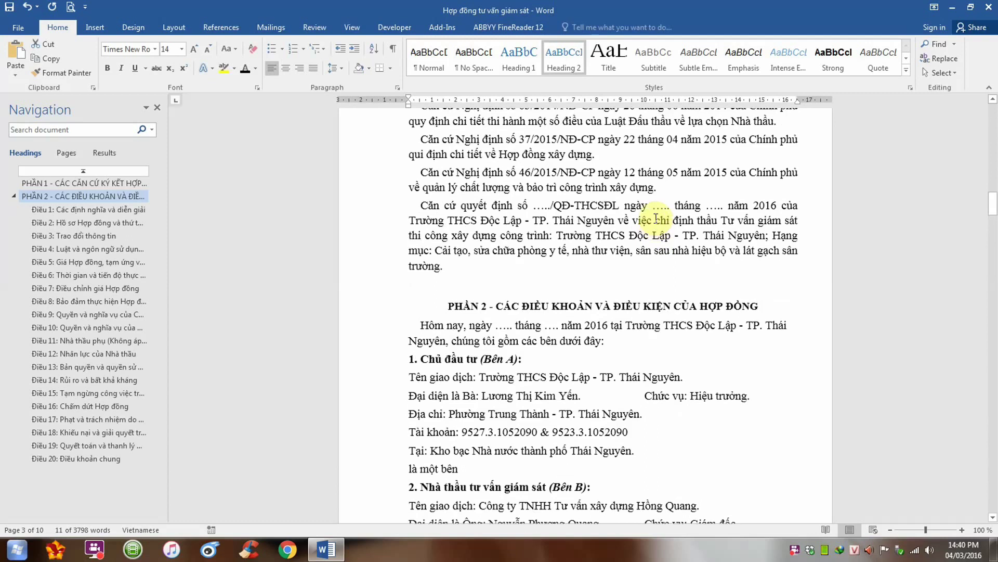
{"action": "scroll", "coordinate": [656, 219], "scroll_direction": "up", "scroll_amount": 1}
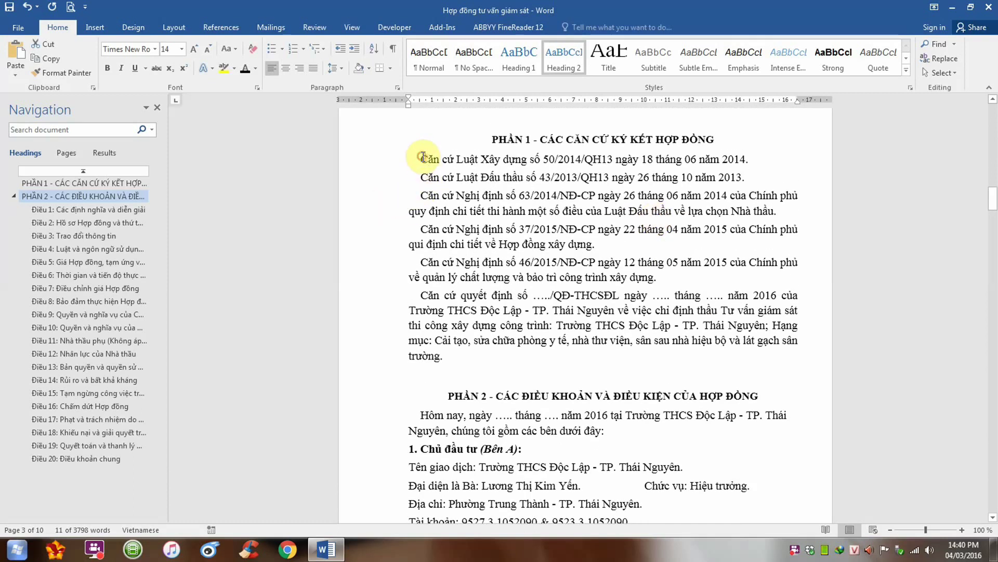
{"action": "left_click_drag", "start_coordinate": [423, 156], "coordinate": [451, 356]}
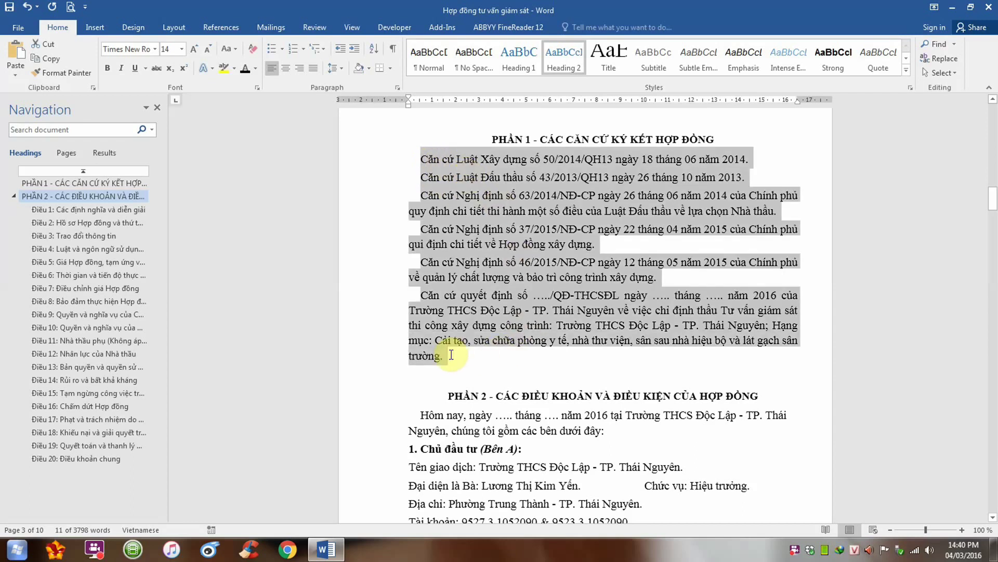
- Copy the Căn cứ paragraphs and paste them into a new paragraph after 'trường.'
{"action": "left_click_drag", "start_coordinate": [444, 356], "coordinate": [482, 363]}
{"action": "key", "text": "ctrl+c"}
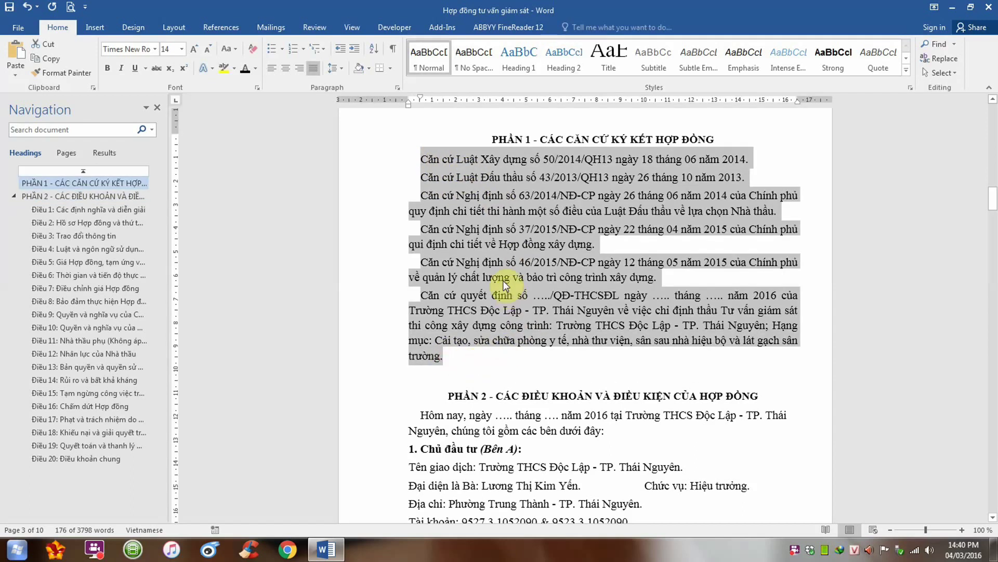
{"action": "right_click", "coordinate": [520, 234]}
{"action": "key", "text": "Escape"}
{"action": "left_click", "coordinate": [474, 360]}
{"action": "key", "text": "Return"}
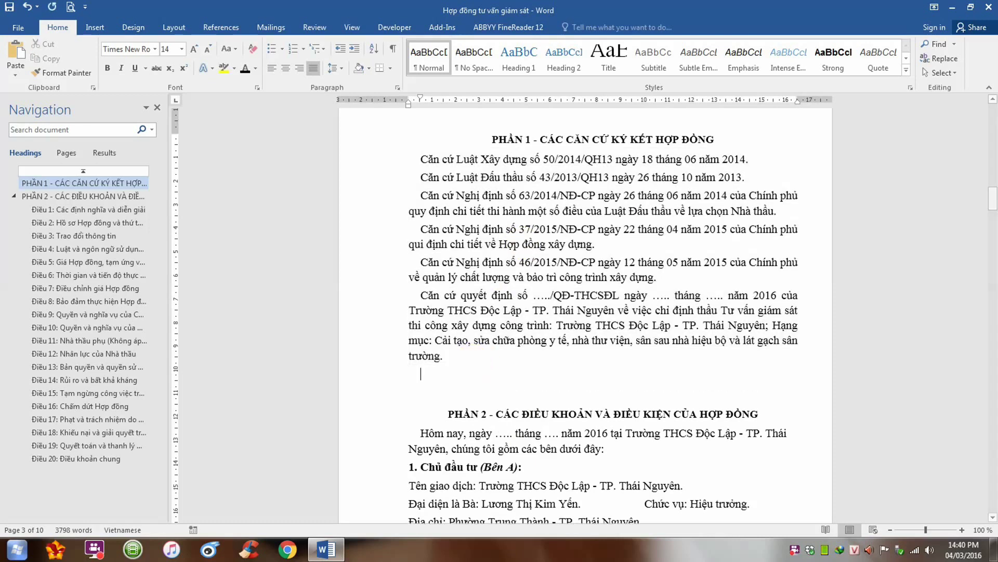
{"action": "key", "text": "ctrl+v"}
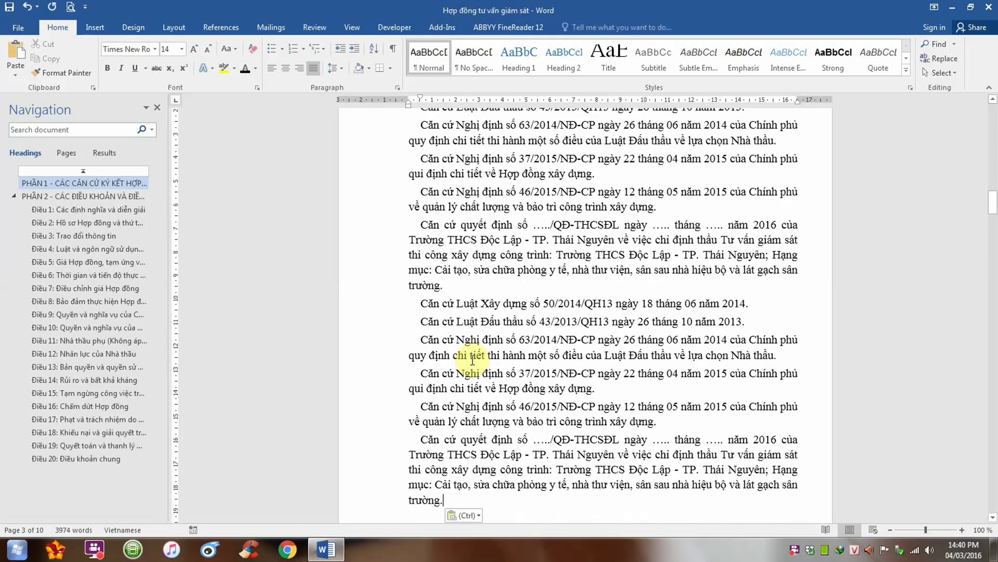
- Paste a second copy of the Căn cứ paragraphs and review the lengthened contract
{"action": "scroll", "coordinate": [473, 359], "scroll_direction": "down", "scroll_amount": 2}
{"action": "scroll", "coordinate": [474, 359], "scroll_direction": "down", "scroll_amount": 3}
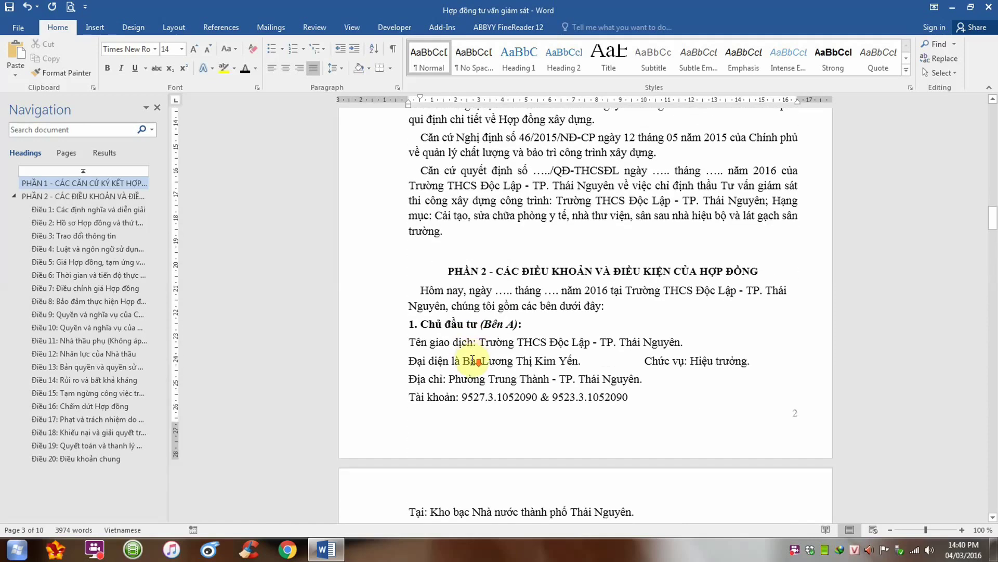
{"action": "scroll", "coordinate": [474, 364], "scroll_direction": "down", "scroll_amount": 2}
{"action": "scroll", "coordinate": [471, 359], "scroll_direction": "up", "scroll_amount": 3}
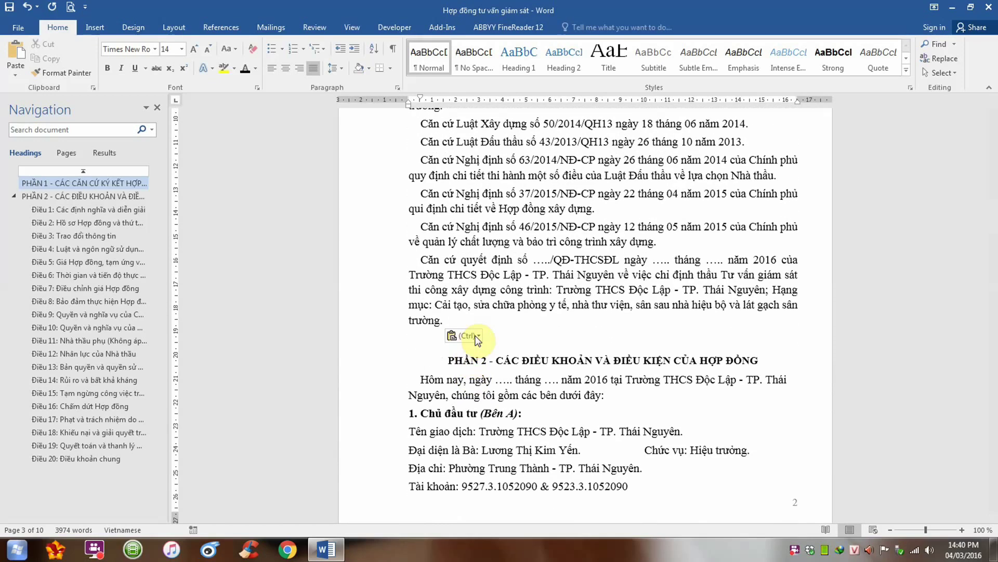
{"action": "key", "text": "ctrl+v"}
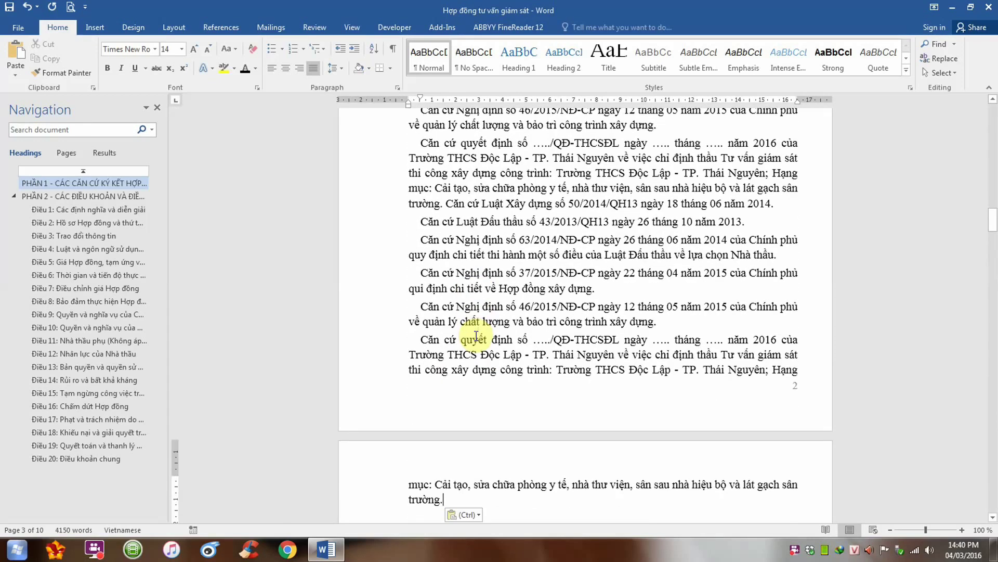
{"action": "scroll", "coordinate": [476, 334], "scroll_direction": "down", "scroll_amount": 5}
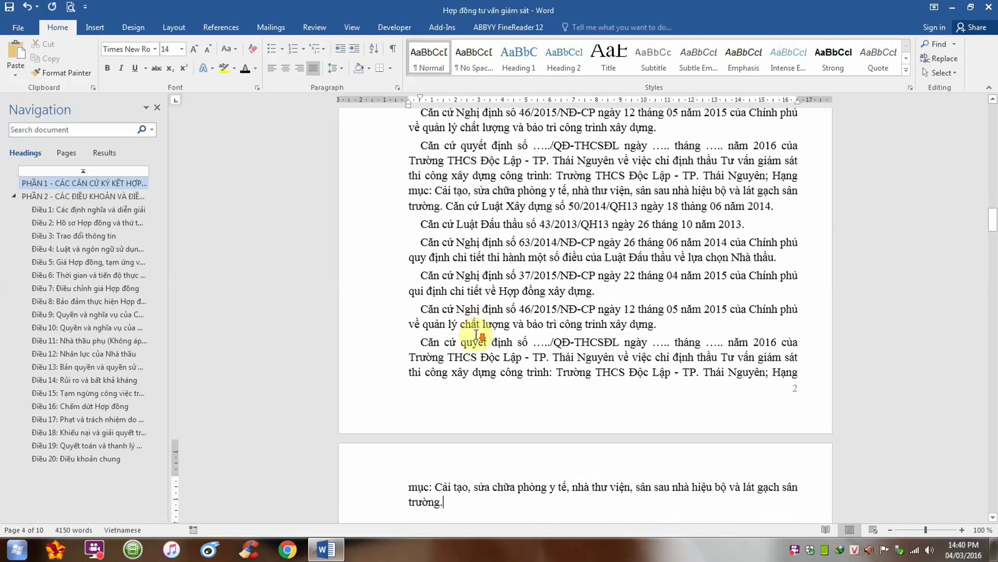
{"action": "scroll", "coordinate": [476, 334], "scroll_direction": "down", "scroll_amount": 3}
{"action": "scroll", "coordinate": [476, 334], "scroll_direction": "down", "scroll_amount": 3}
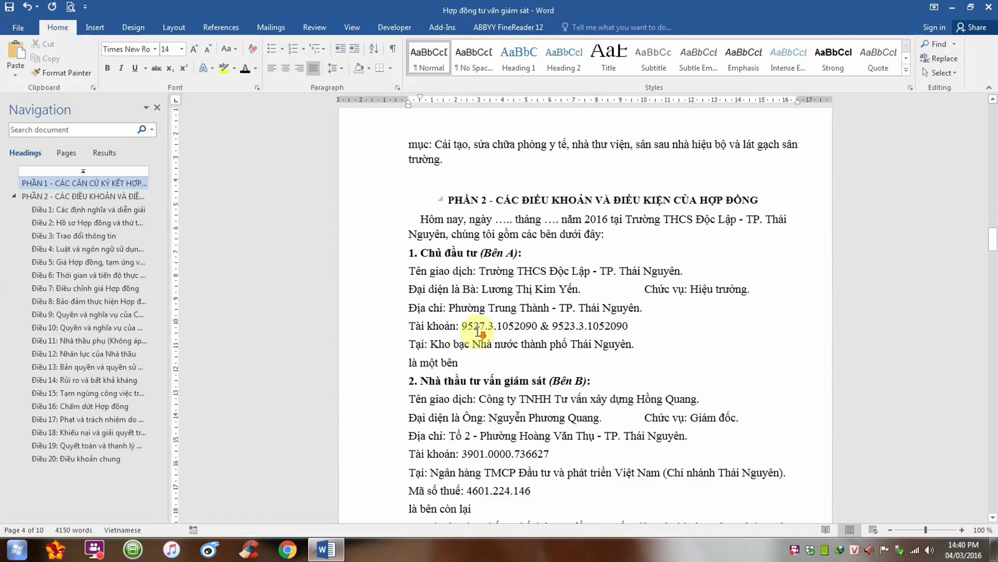
{"action": "scroll", "coordinate": [477, 334], "scroll_direction": "down", "scroll_amount": 3}
{"action": "scroll", "coordinate": [476, 334], "scroll_direction": "down", "scroll_amount": 2}
{"action": "scroll", "coordinate": [478, 328], "scroll_direction": "up", "scroll_amount": 5}
{"action": "scroll", "coordinate": [480, 327], "scroll_direction": "up", "scroll_amount": 6}
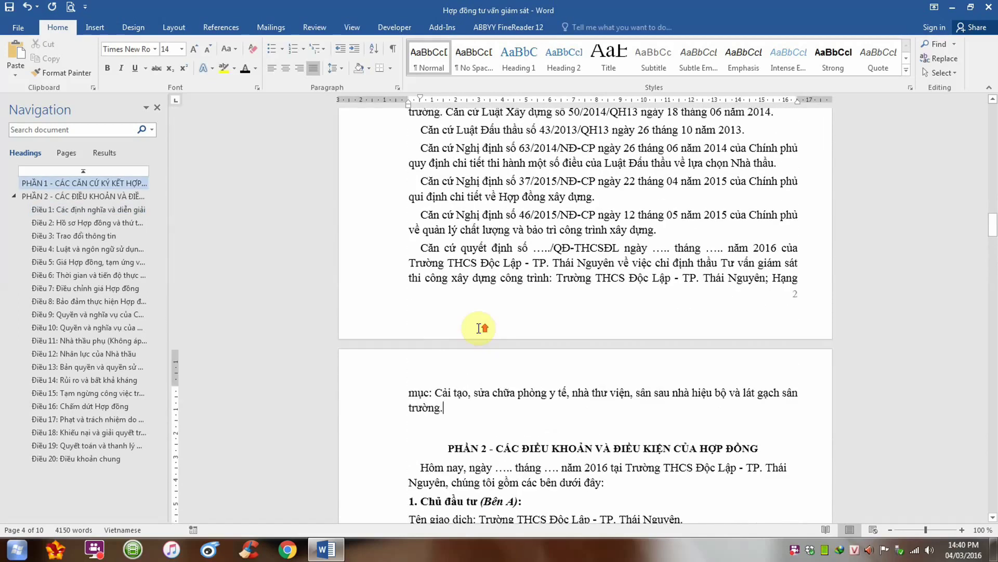
{"action": "scroll", "coordinate": [479, 327], "scroll_direction": "up", "scroll_amount": 5}
{"action": "scroll", "coordinate": [480, 326], "scroll_direction": "up", "scroll_amount": 4}
{"action": "scroll", "coordinate": [480, 327], "scroll_direction": "up", "scroll_amount": 5}
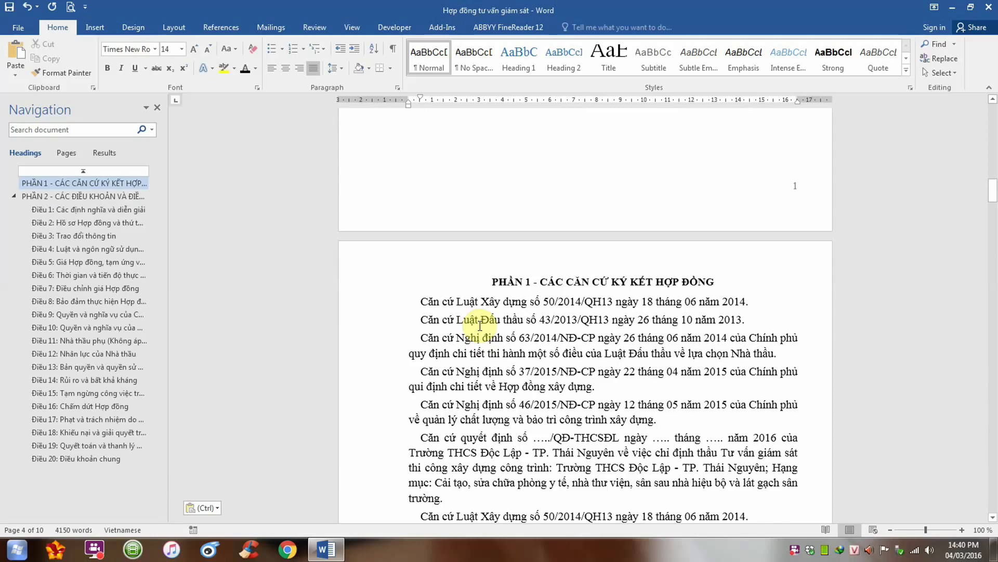
{"action": "key", "text": "ctrl+z"}
{"action": "key", "text": "ctrl+z"}
{"action": "key", "text": "ctrl+z"}
{"action": "key", "text": "ctrl+z"}
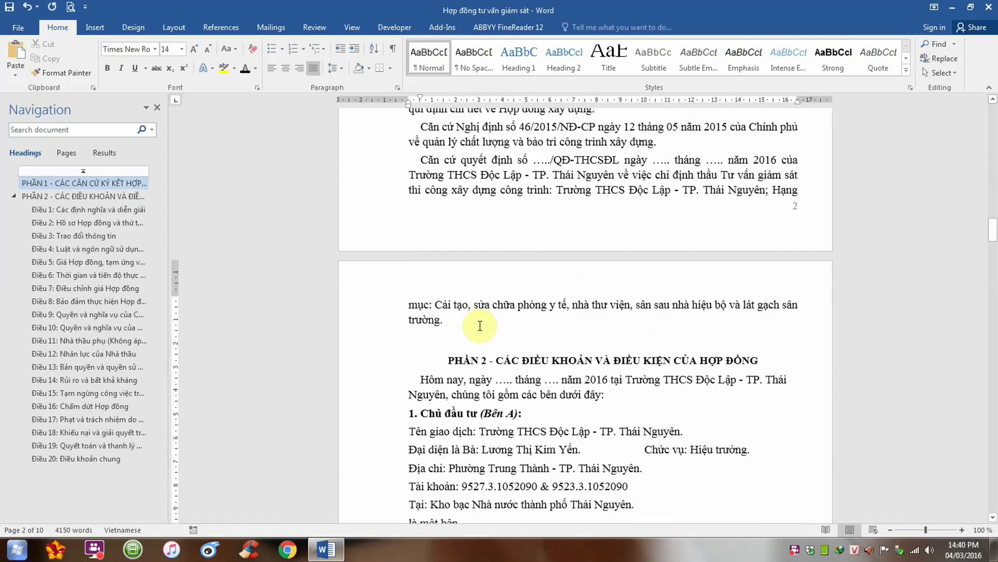
{"action": "scroll", "coordinate": [480, 326], "scroll_direction": "down", "scroll_amount": 5}
{"action": "scroll", "coordinate": [480, 326], "scroll_direction": "down", "scroll_amount": 9}
{"action": "scroll", "coordinate": [480, 326], "scroll_direction": "down", "scroll_amount": 3}
{"action": "scroll", "coordinate": [480, 326], "scroll_direction": "down", "scroll_amount": 4}
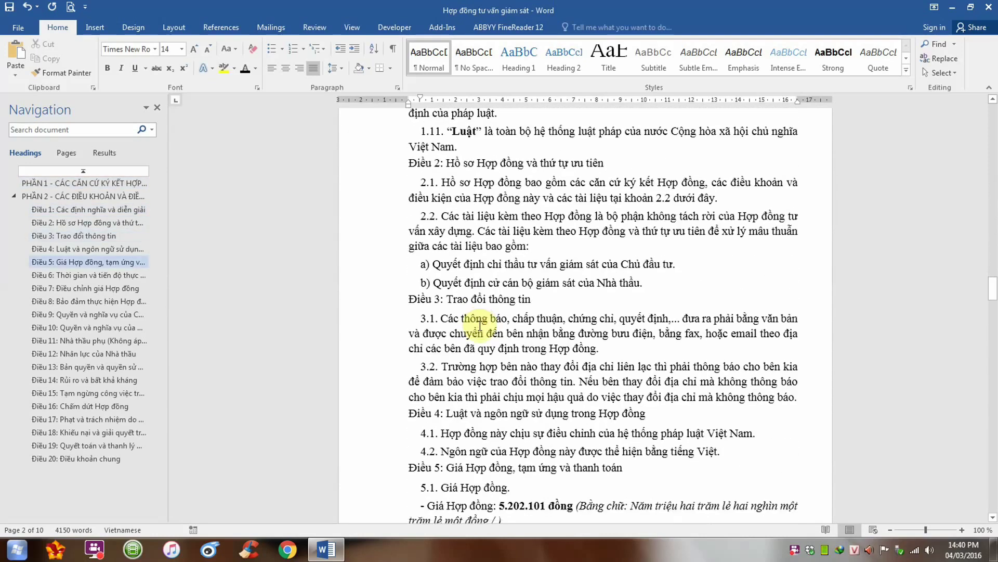
{"action": "scroll", "coordinate": [479, 327], "scroll_direction": "down", "scroll_amount": 3}
{"action": "scroll", "coordinate": [475, 261], "scroll_direction": "up", "scroll_amount": 1}
{"action": "scroll", "coordinate": [820, 298], "scroll_direction": "up", "scroll_amount": 9}
{"action": "scroll", "coordinate": [992, 270], "scroll_direction": "up", "scroll_amount": 2}
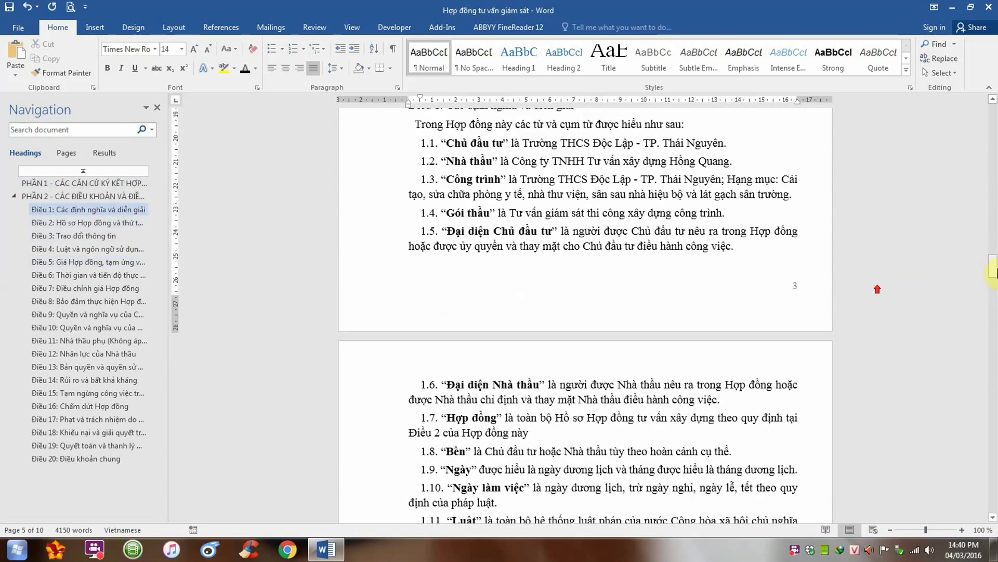
{"action": "left_click_drag", "start_coordinate": [992, 270], "coordinate": [989, 169]}
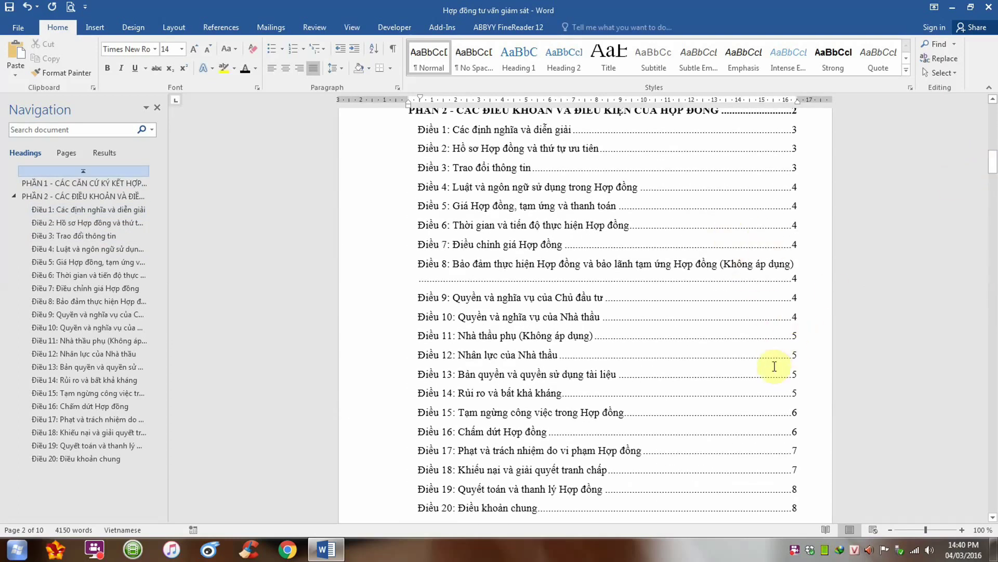
{"action": "scroll", "coordinate": [642, 403], "scroll_direction": "down", "scroll_amount": 2}
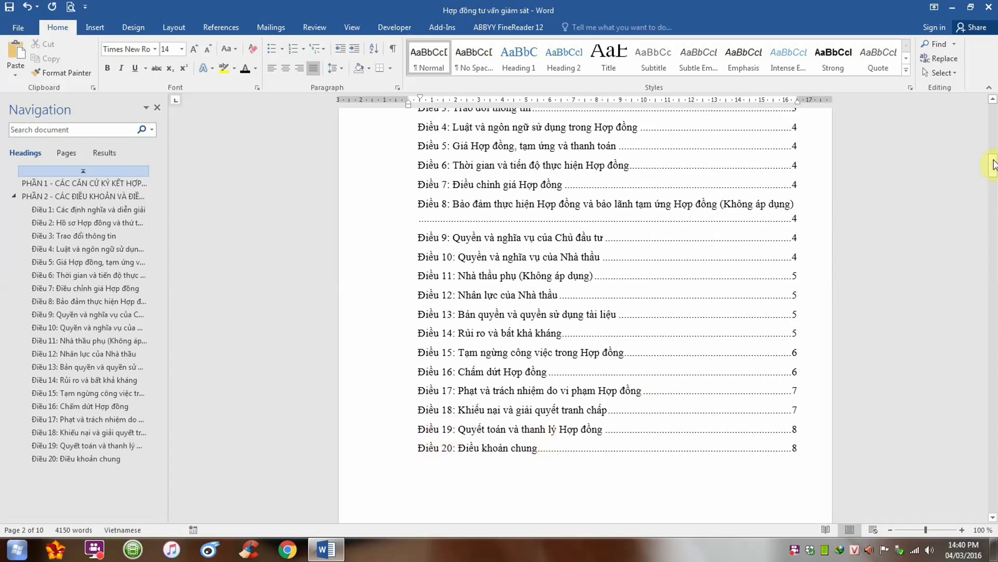
{"action": "left_click_drag", "start_coordinate": [993, 165], "coordinate": [993, 487]}
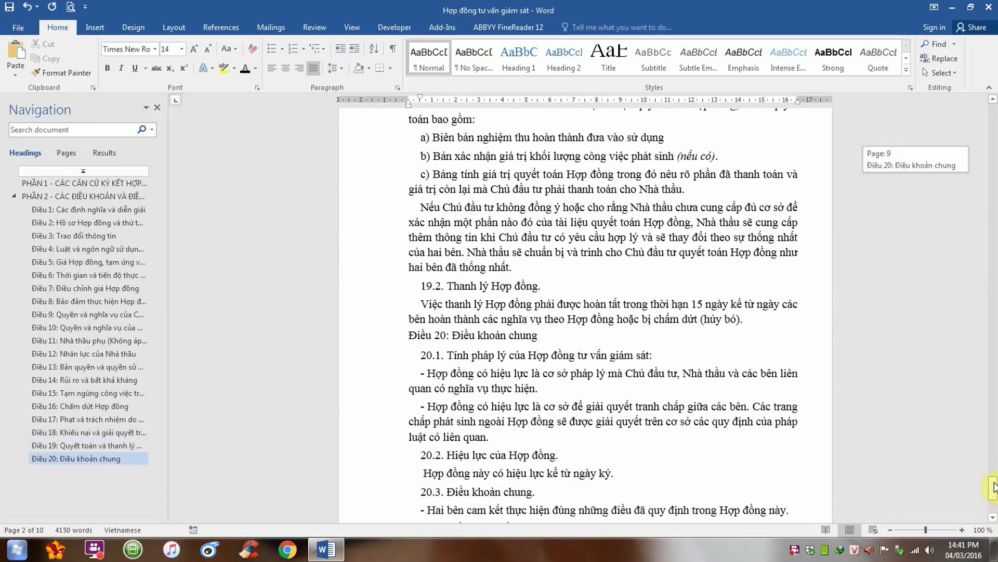
{"action": "mouse_move", "coordinate": [993, 487]}
{"action": "left_mouse_down"}
{"action": "mouse_move", "coordinate": [994, 503]}
{"action": "mouse_move", "coordinate": [994, 492]}
{"action": "left_mouse_up"}
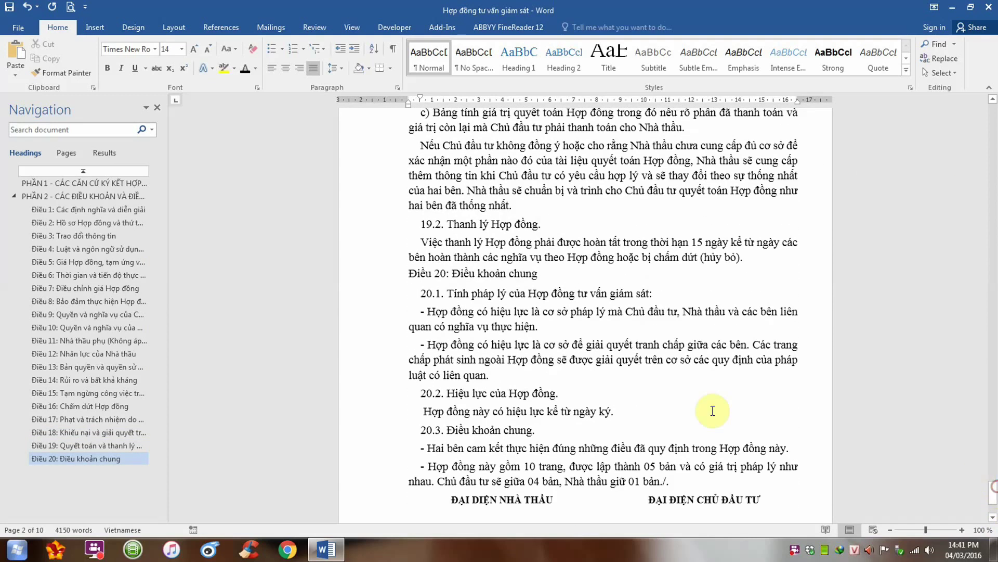
{"action": "left_click", "coordinate": [411, 272]}
{"action": "left_click_drag", "start_coordinate": [452, 274], "coordinate": [537, 274]}
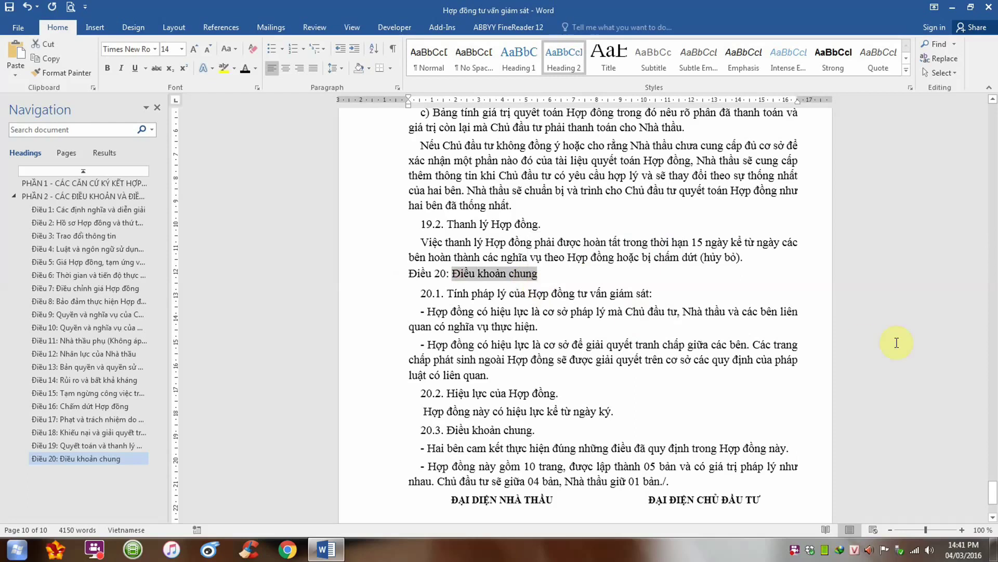
{"action": "left_click_drag", "start_coordinate": [994, 489], "coordinate": [994, 101]}
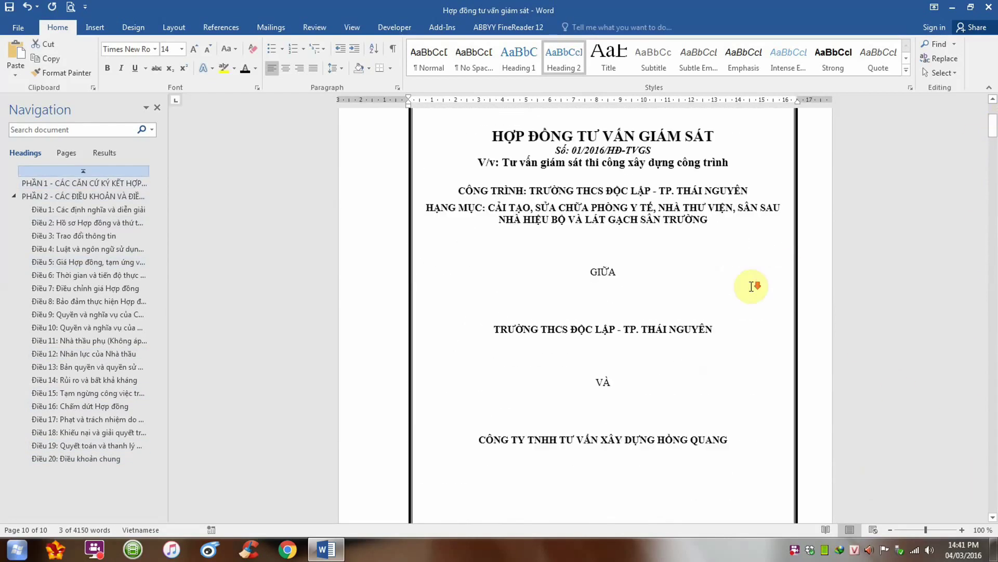
{"action": "scroll", "coordinate": [785, 283], "scroll_direction": "down", "scroll_amount": 10}
{"action": "scroll", "coordinate": [753, 286], "scroll_direction": "down", "scroll_amount": 5}
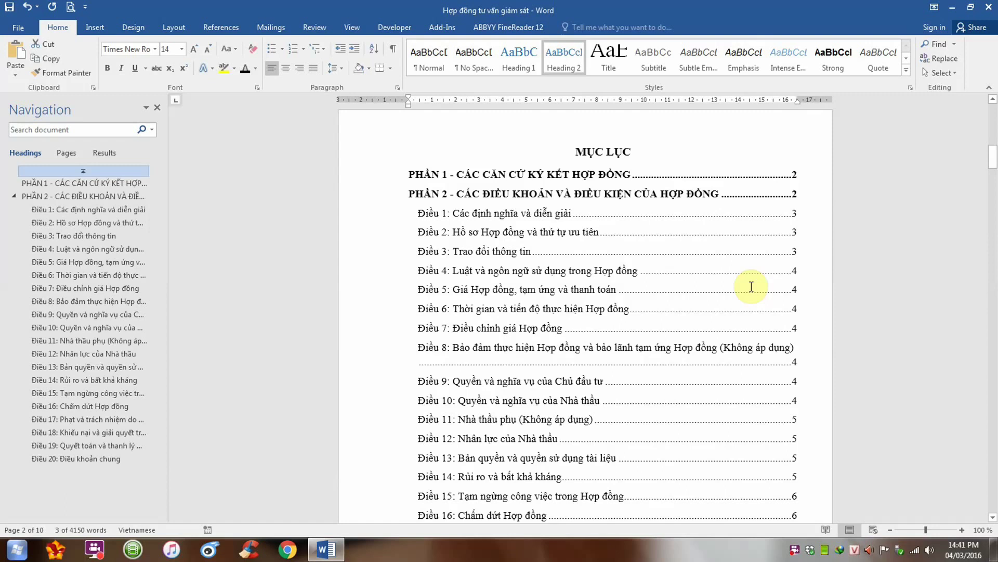
{"action": "scroll", "coordinate": [752, 287], "scroll_direction": "down", "scroll_amount": 3}
{"action": "scroll", "coordinate": [753, 286], "scroll_direction": "down", "scroll_amount": 2}
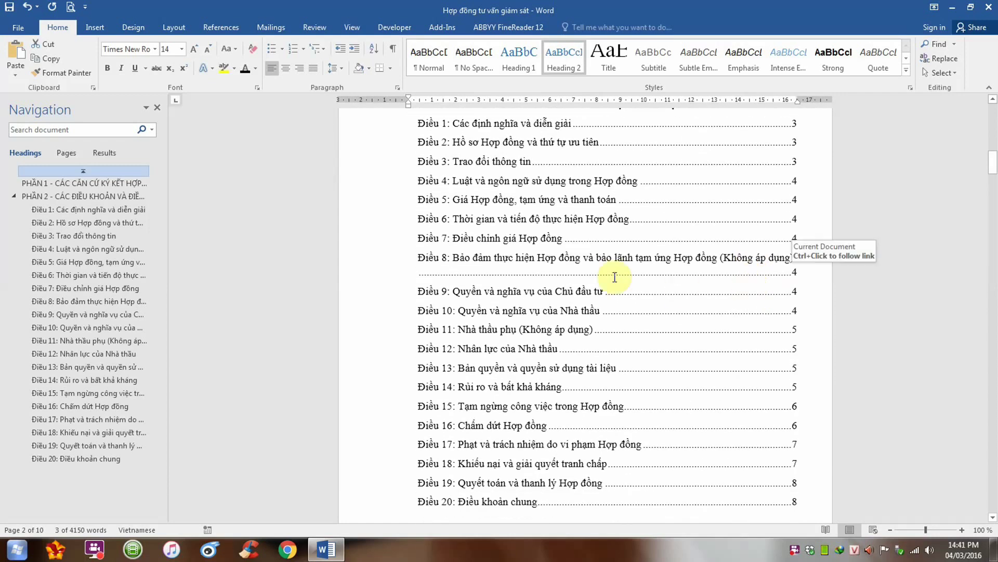
{"action": "scroll", "coordinate": [583, 276], "scroll_direction": "up", "scroll_amount": 3}
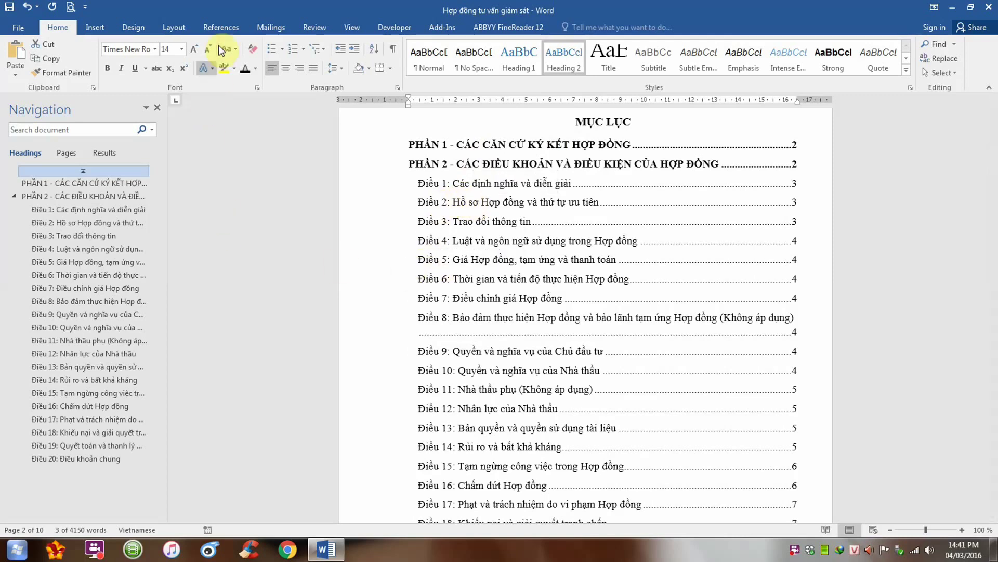
- Update only the MỤC LỤC page numbers, so PHẦN 2 now shows page 3
{"action": "left_click", "coordinate": [221, 27]}
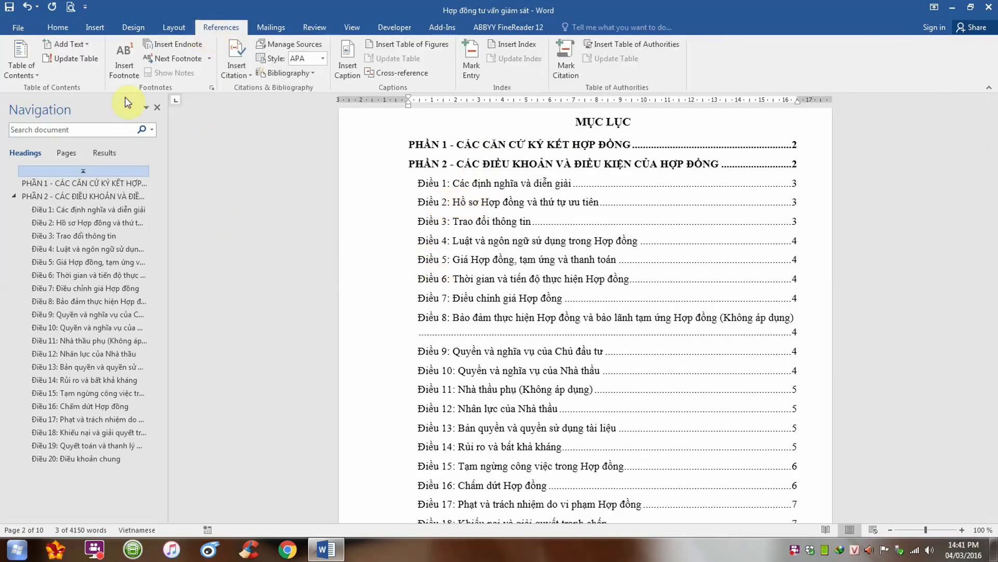
{"action": "left_click", "coordinate": [80, 60]}
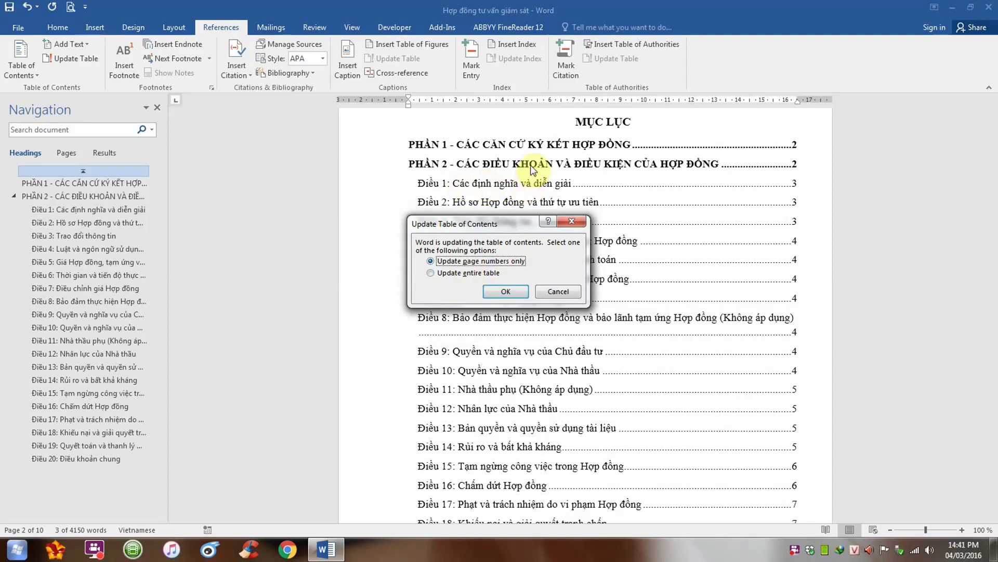
{"action": "left_click", "coordinate": [506, 292]}
{"action": "scroll", "coordinate": [512, 322], "scroll_direction": "down", "scroll_amount": 1}
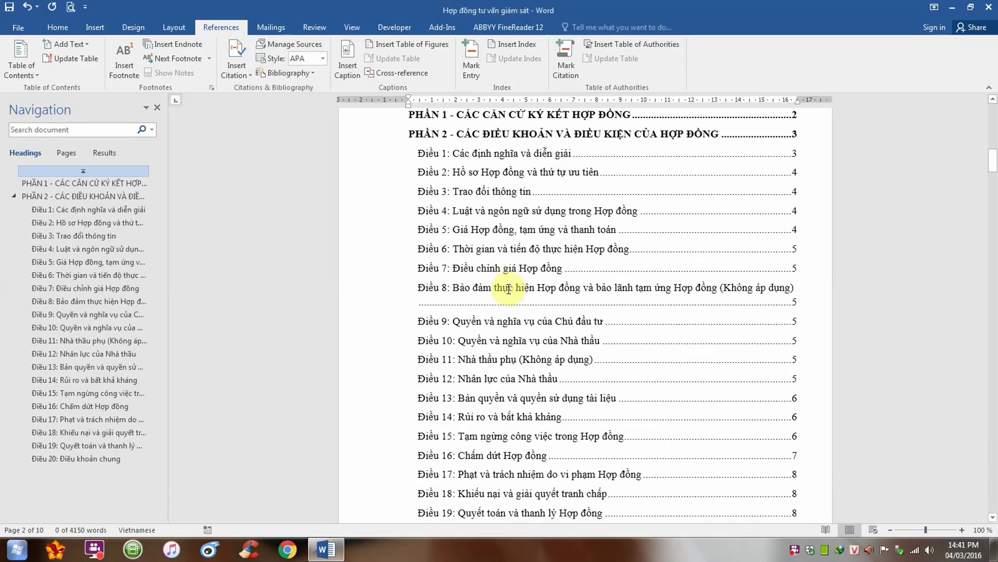
{"action": "scroll", "coordinate": [517, 350], "scroll_direction": "down", "scroll_amount": 2}
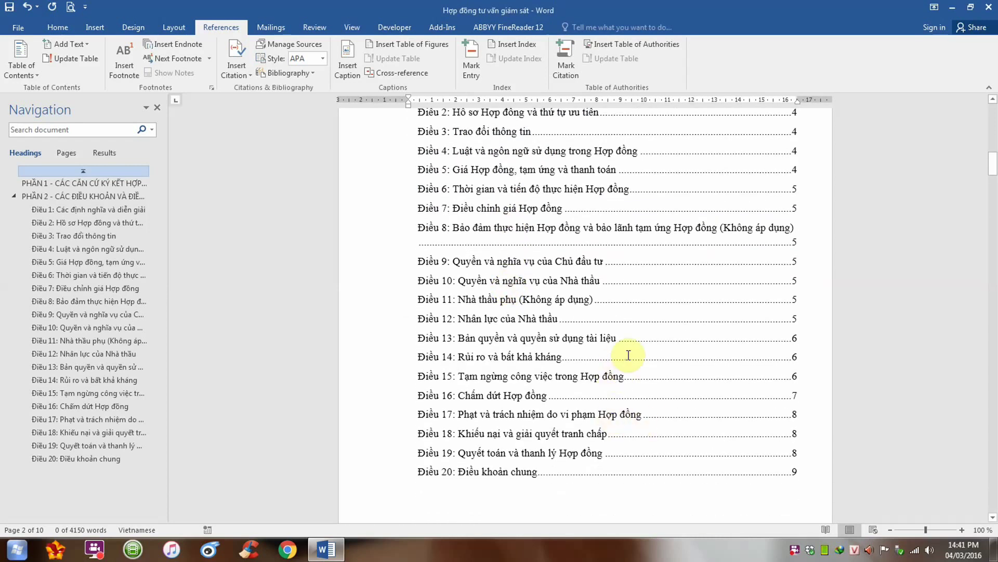
{"action": "scroll", "coordinate": [630, 351], "scroll_direction": "up", "scroll_amount": 4}
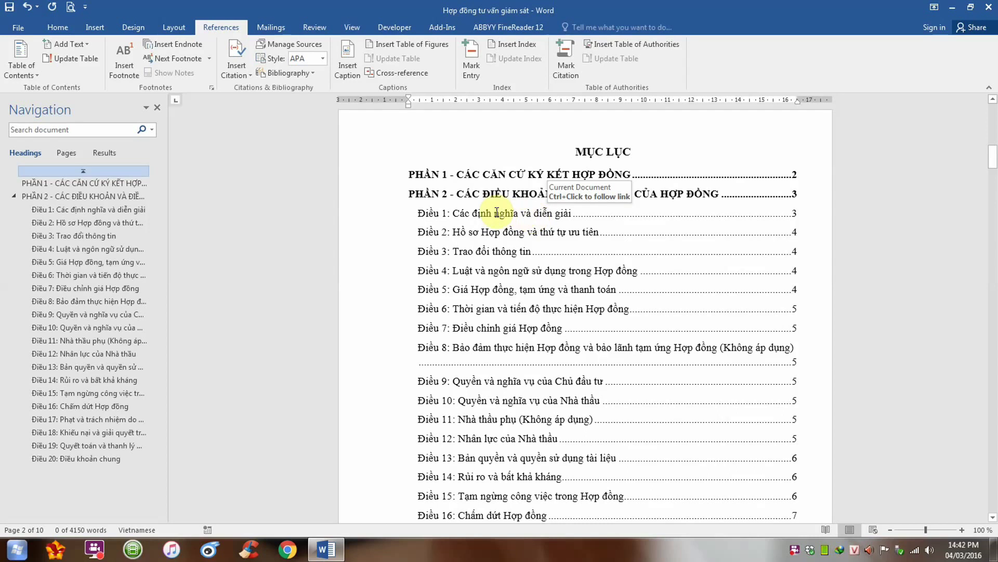
{"action": "scroll", "coordinate": [498, 283], "scroll_direction": "down", "scroll_amount": 2}
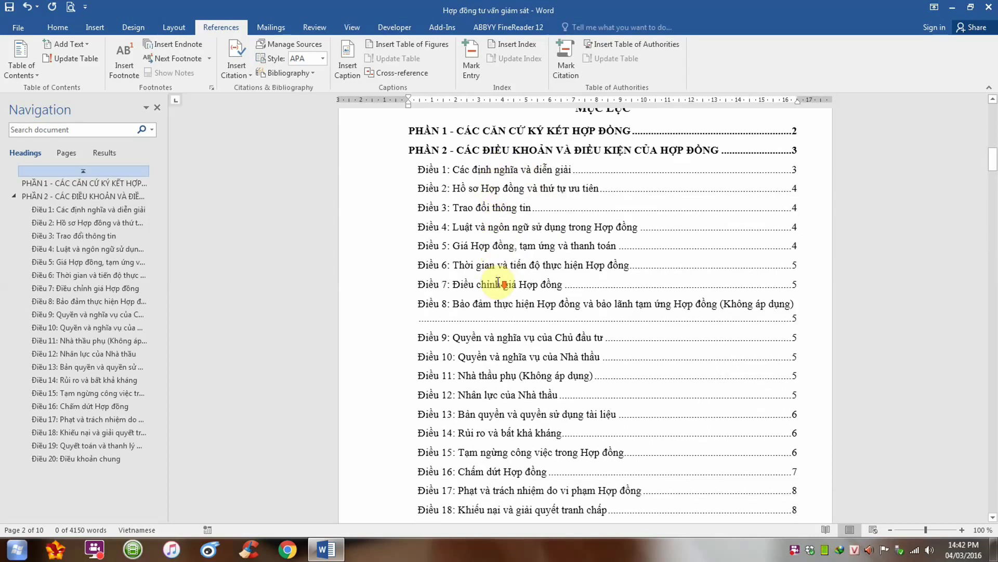
{"action": "scroll", "coordinate": [498, 283], "scroll_direction": "down", "scroll_amount": 5}
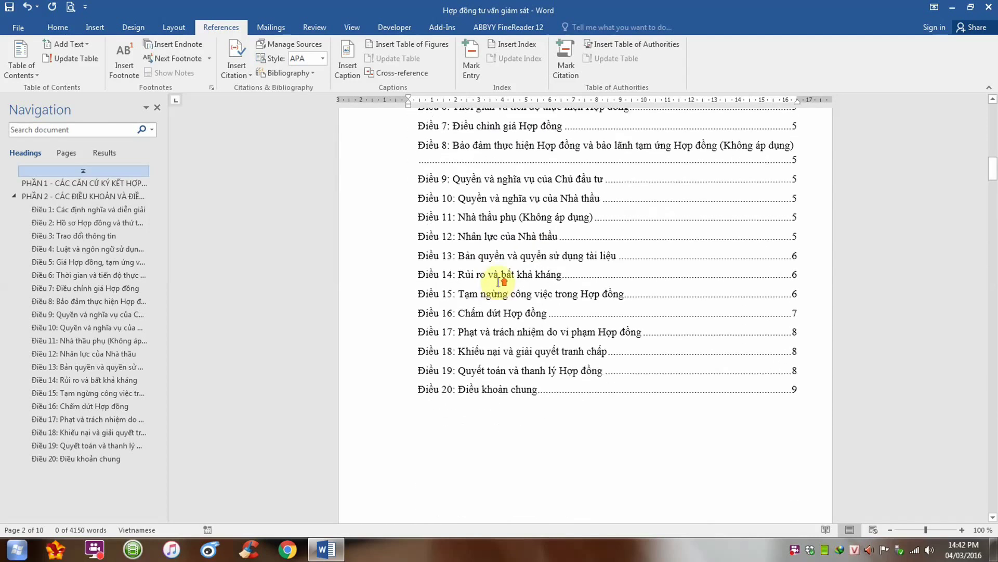
{"action": "scroll", "coordinate": [498, 282], "scroll_direction": "up", "scroll_amount": 6}
{"action": "left_click", "coordinate": [502, 223]}
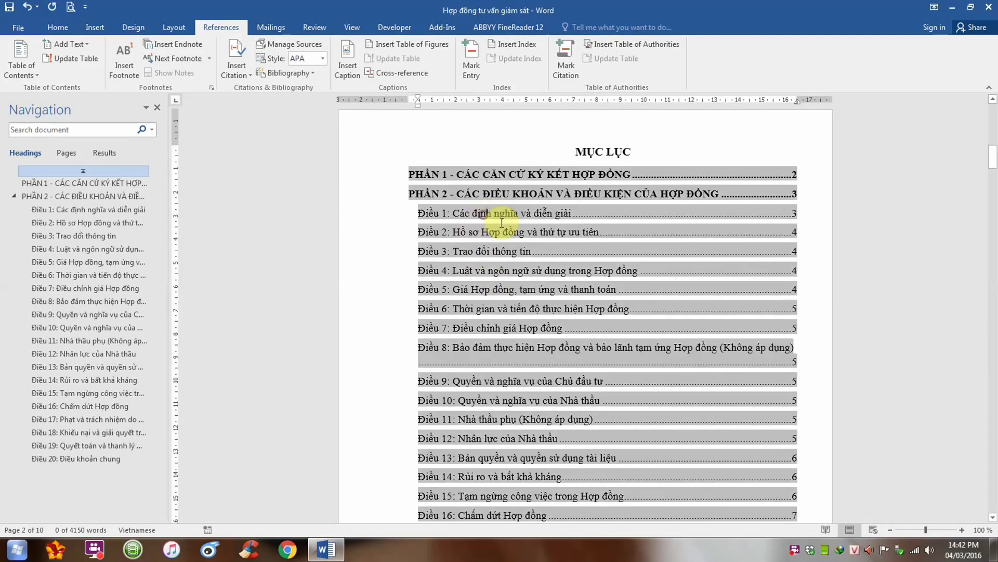
{"action": "scroll", "coordinate": [503, 244], "scroll_direction": "down", "scroll_amount": 3}
{"action": "scroll", "coordinate": [566, 253], "scroll_direction": "down", "scroll_amount": 1}
{"action": "scroll", "coordinate": [568, 312], "scroll_direction": "down", "scroll_amount": 3}
{"action": "scroll", "coordinate": [565, 255], "scroll_direction": "up", "scroll_amount": 4}
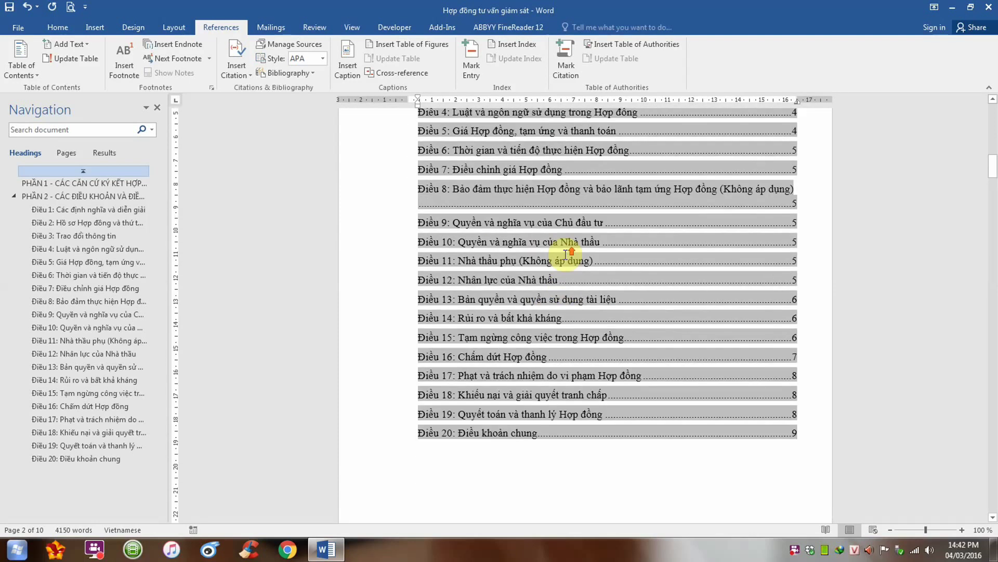
{"action": "scroll", "coordinate": [565, 255], "scroll_direction": "up", "scroll_amount": 3}
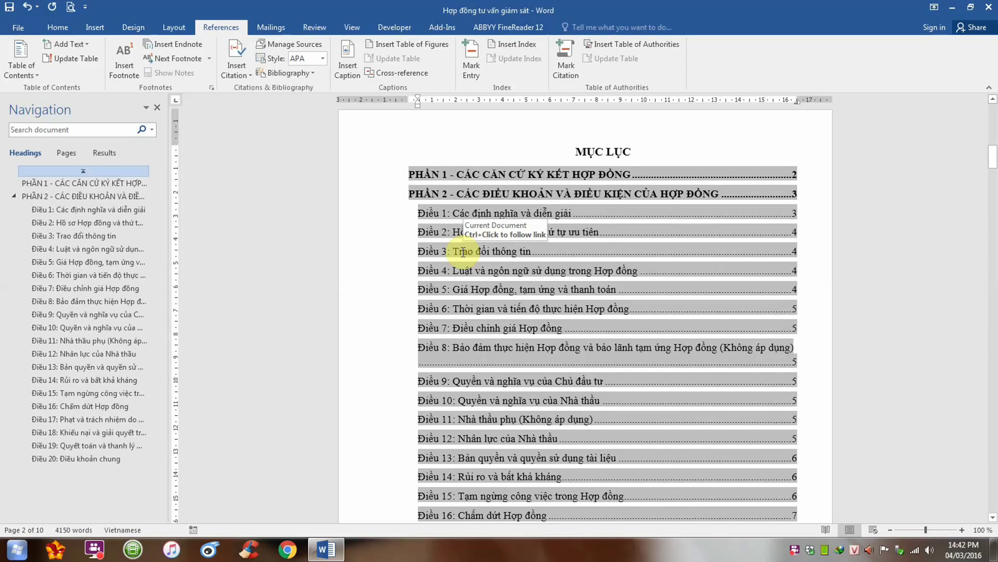
{"action": "scroll", "coordinate": [463, 252], "scroll_direction": "down", "scroll_amount": 2}
{"action": "scroll", "coordinate": [463, 252], "scroll_direction": "down", "scroll_amount": 1}
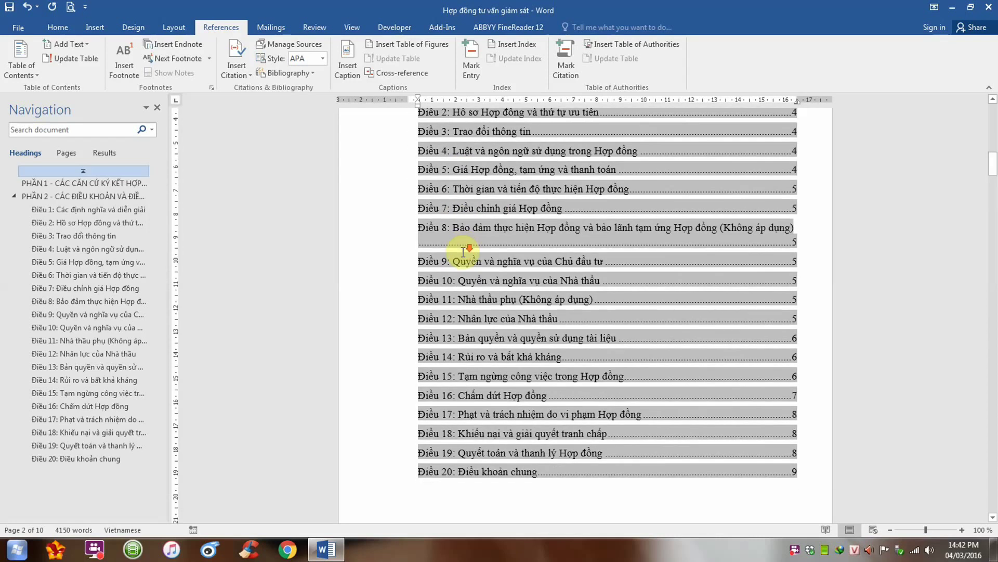
{"action": "scroll", "coordinate": [463, 252], "scroll_direction": "down", "scroll_amount": 2}
{"action": "scroll", "coordinate": [463, 252], "scroll_direction": "down", "scroll_amount": 4}
{"action": "scroll", "coordinate": [462, 252], "scroll_direction": "down", "scroll_amount": 3}
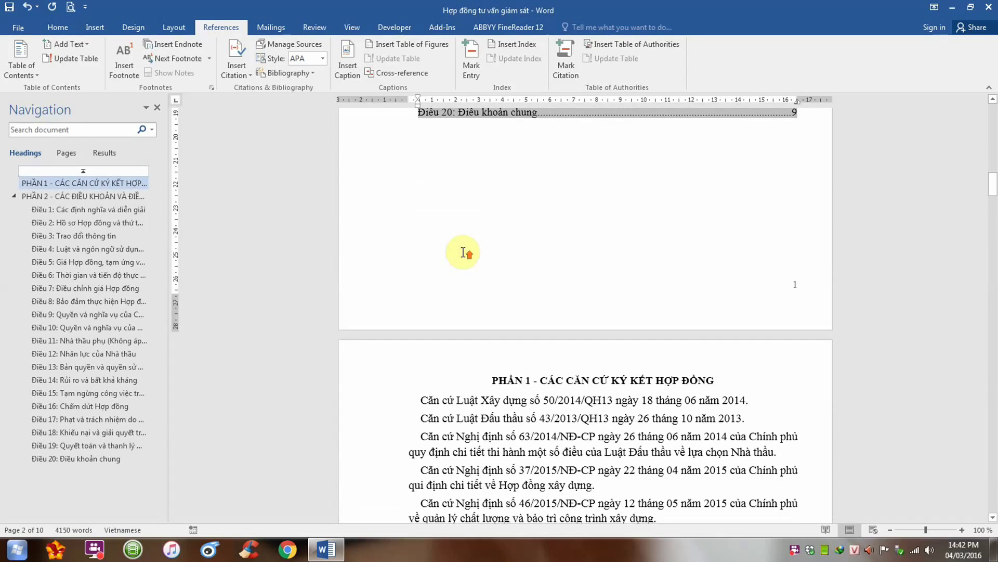
{"action": "scroll", "coordinate": [463, 252], "scroll_direction": "up", "scroll_amount": 2}
{"action": "scroll", "coordinate": [463, 252], "scroll_direction": "up", "scroll_amount": 3}
{"action": "scroll", "coordinate": [463, 252], "scroll_direction": "up", "scroll_amount": 2}
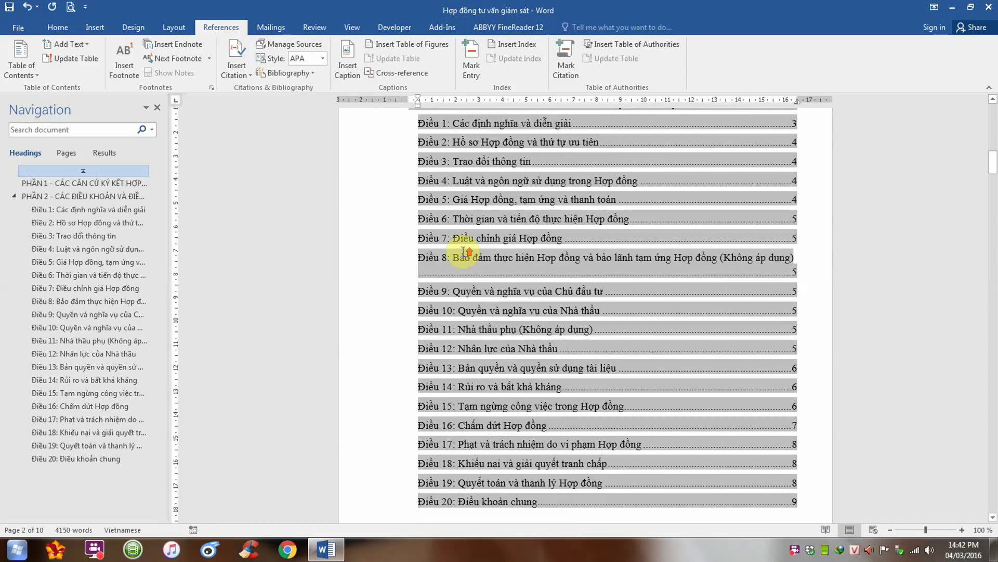
{"action": "scroll", "coordinate": [462, 252], "scroll_direction": "up", "scroll_amount": 2}
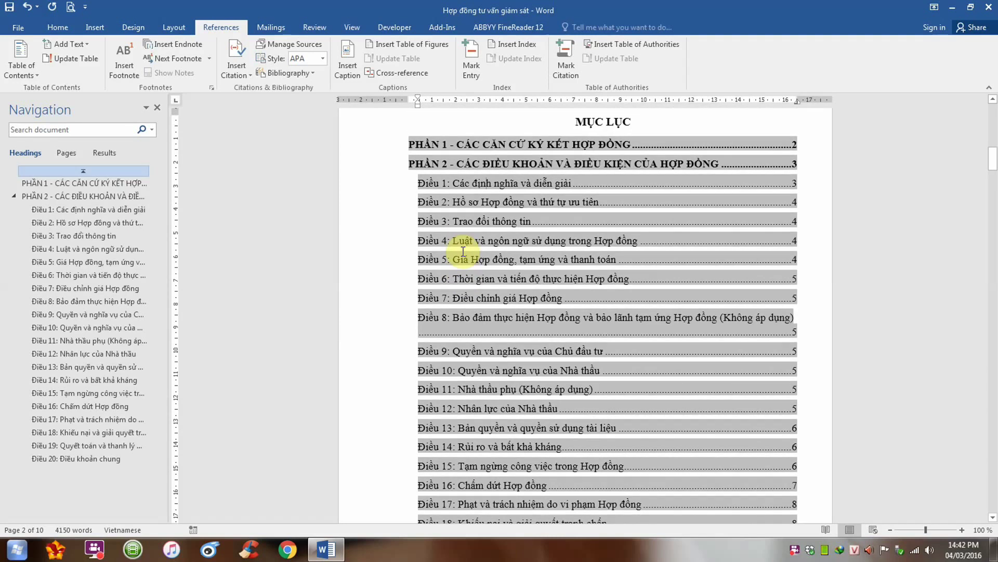
{"action": "scroll", "coordinate": [463, 251], "scroll_direction": "up", "scroll_amount": 1}
{"action": "scroll", "coordinate": [463, 251], "scroll_direction": "up", "scroll_amount": 2}
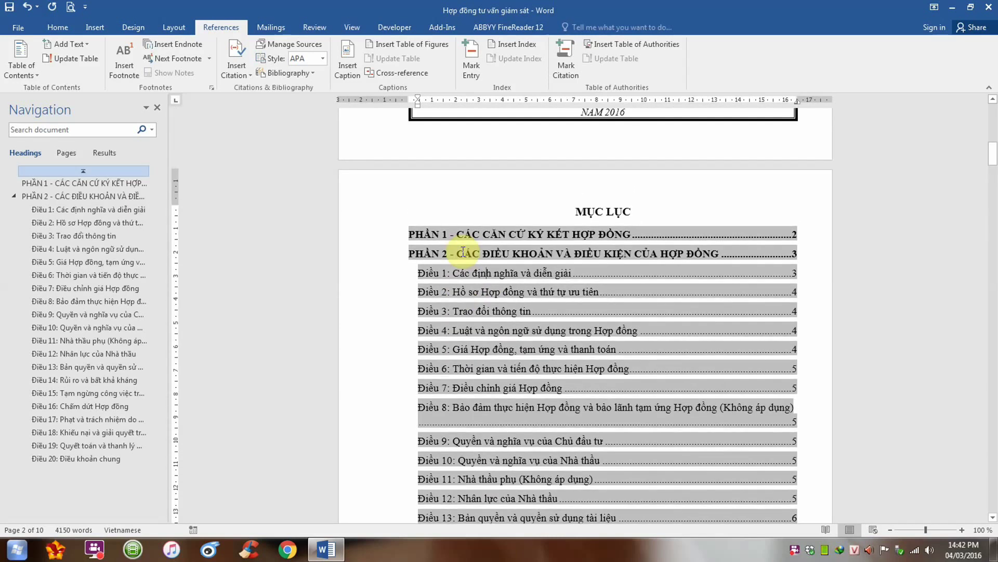
- Close Word, saving the contract's changes when prompted, and return to the desktop
{"action": "left_click", "coordinate": [989, 8]}
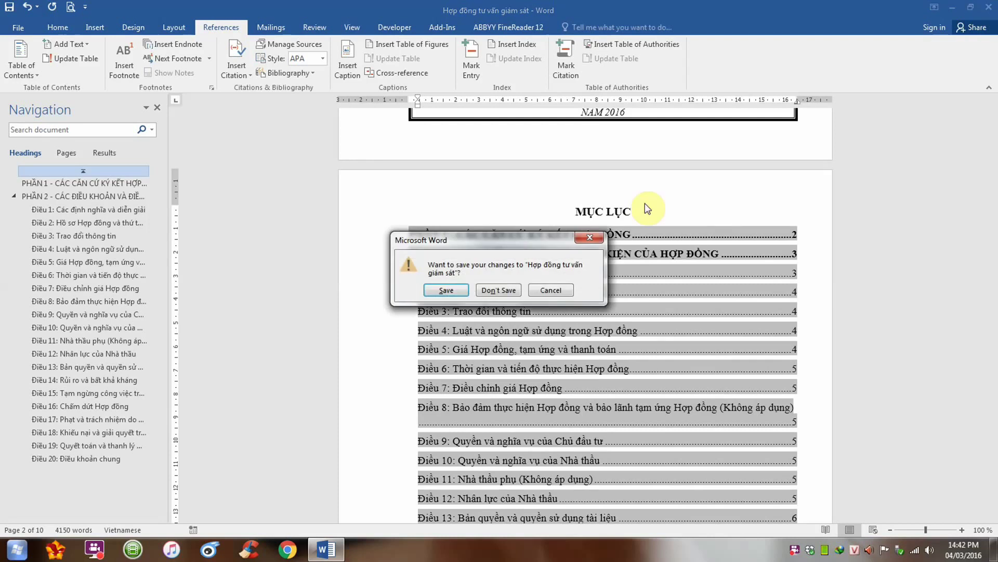
{"action": "left_click", "coordinate": [449, 289]}
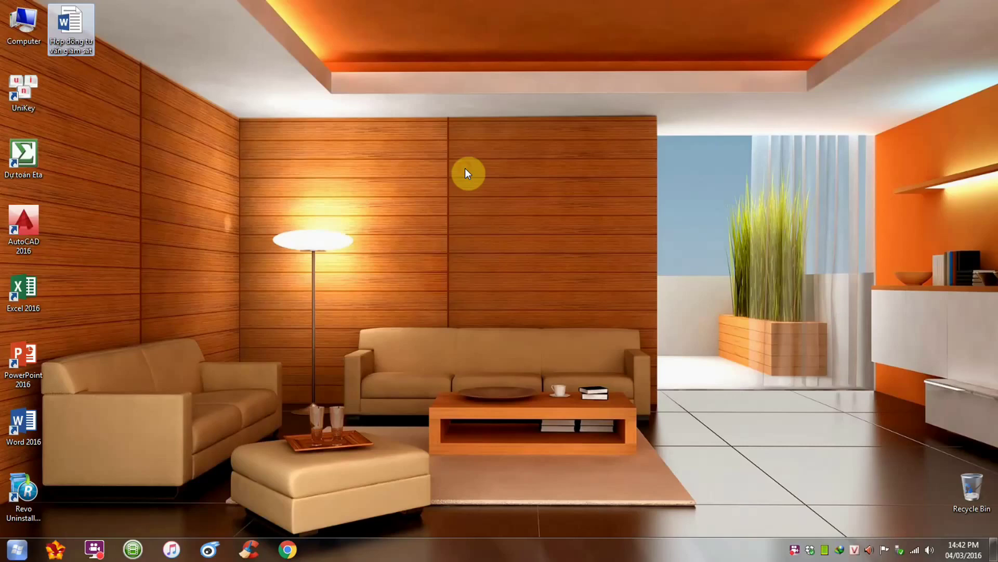
{"action": "left_click", "coordinate": [465, 168]}
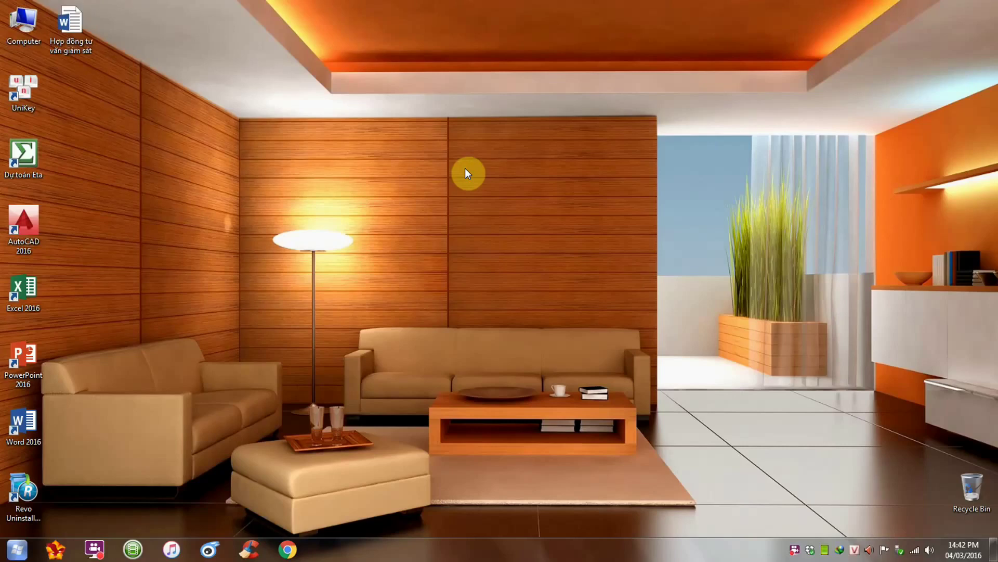